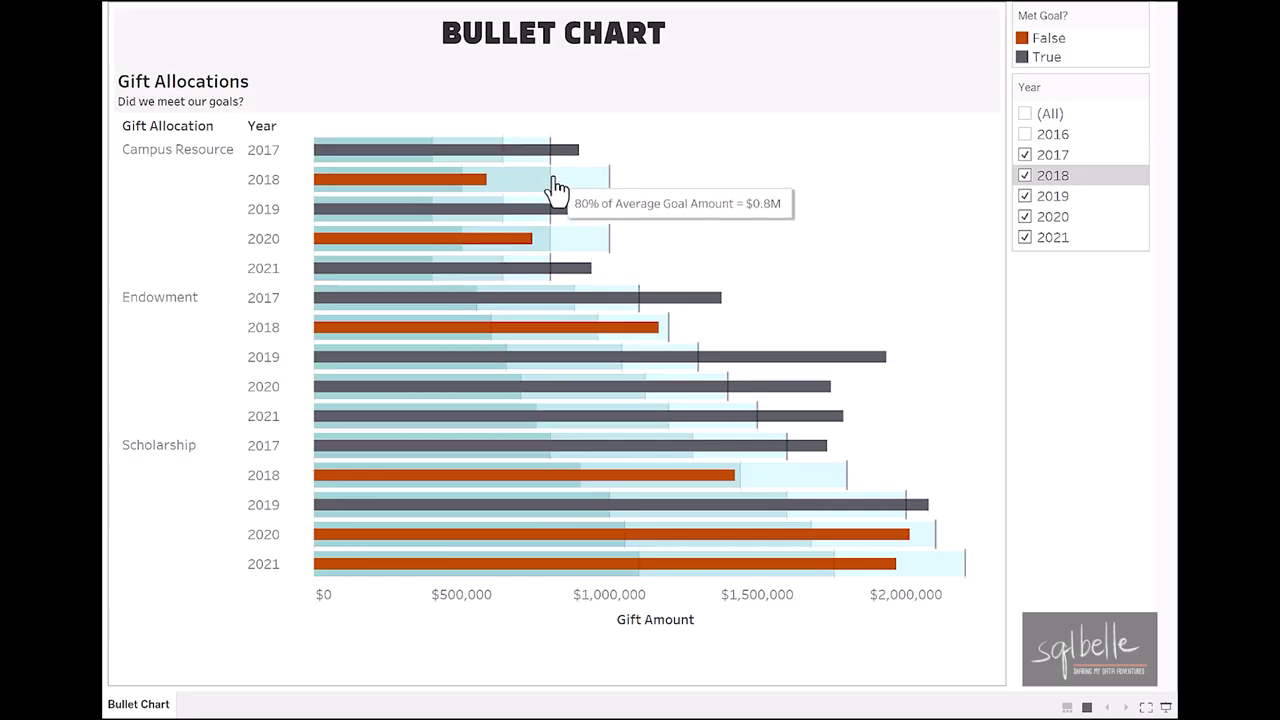
# Open the 'Bullet Graph Design Specification - Perceptual Edge' PDF from the Google results.
pyautogui.moveTo(615, 193)
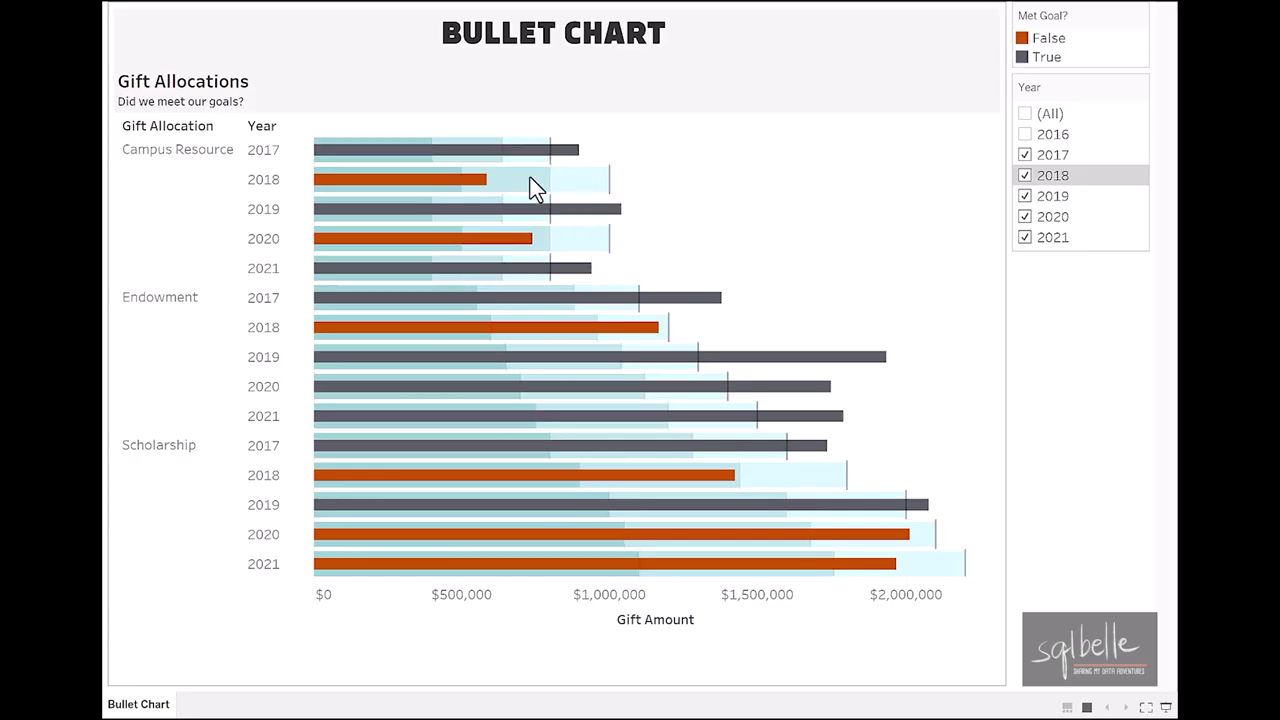
pyautogui.moveTo(468, 192)
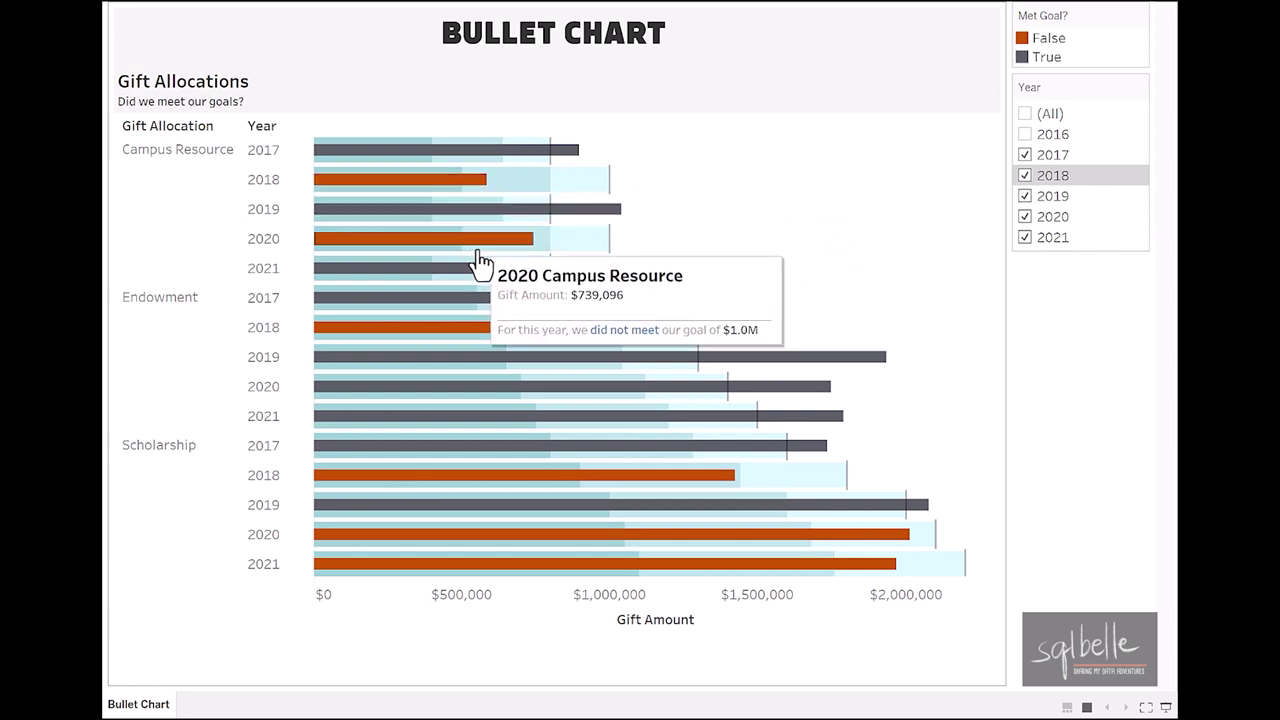
pyautogui.moveTo(480, 270)
pyautogui.moveTo(484, 305)
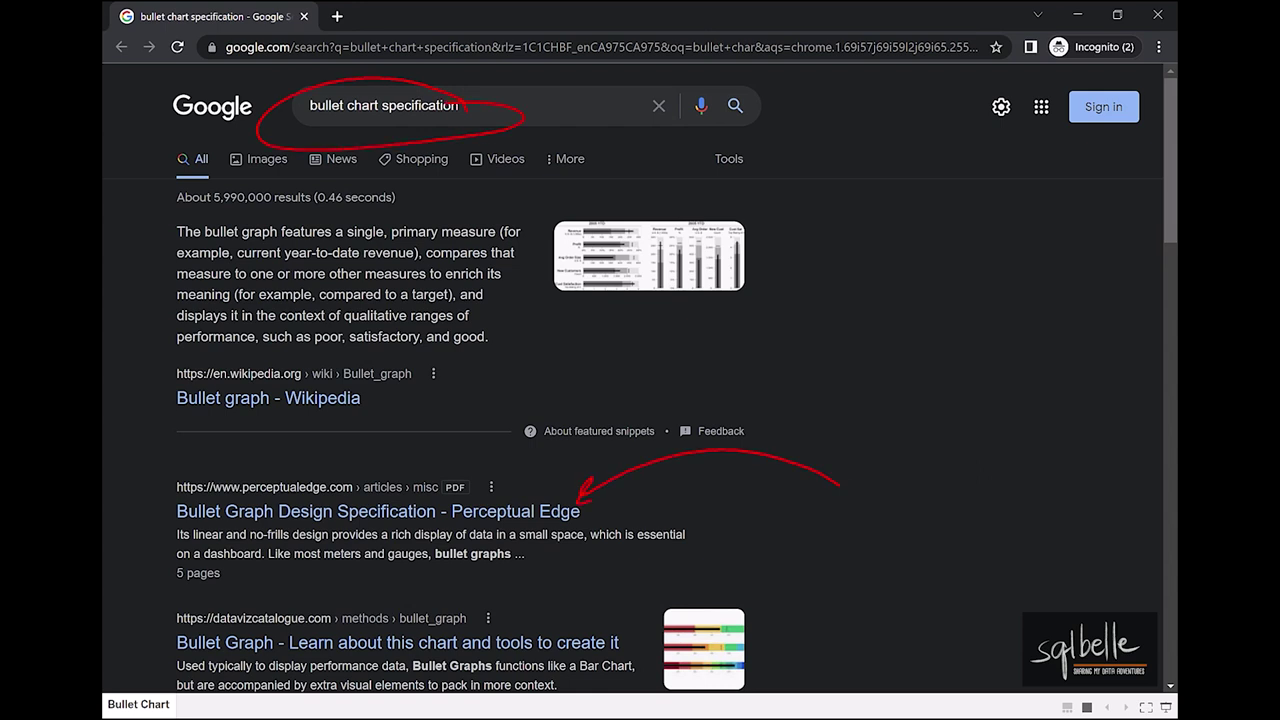
pyautogui.click(377, 511)
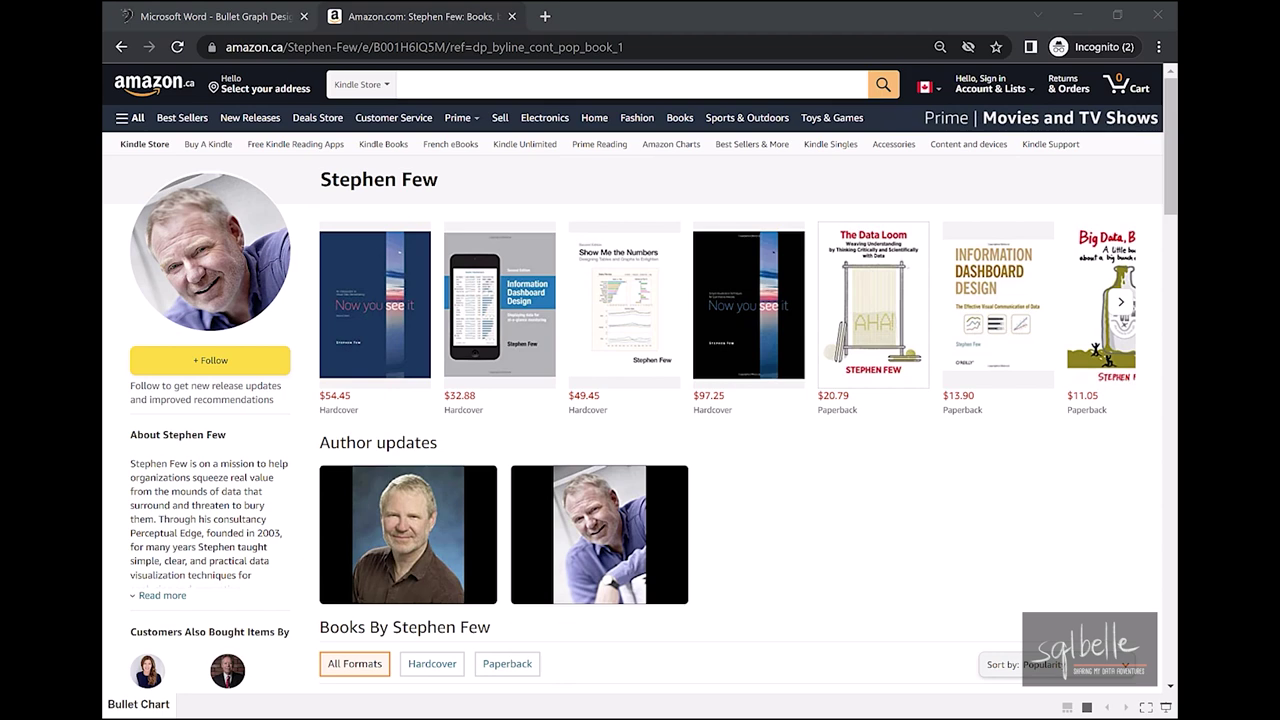
# In the specification PDF's Overview, underline 'meters and gauges' and the linear, no-frills design.
pyautogui.click(210, 16)
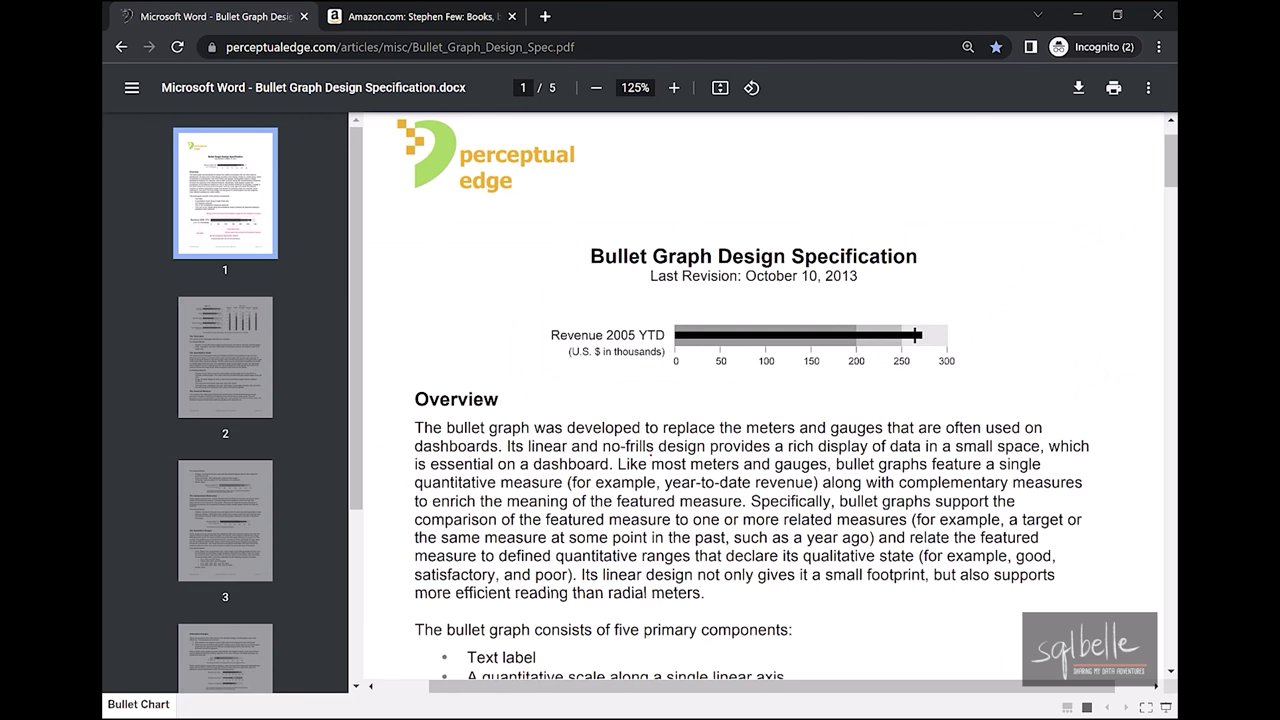
pyautogui.moveTo(745, 436); pyautogui.dragTo(912, 437)
pyautogui.moveTo(518, 463); pyautogui.dragTo(700, 458)
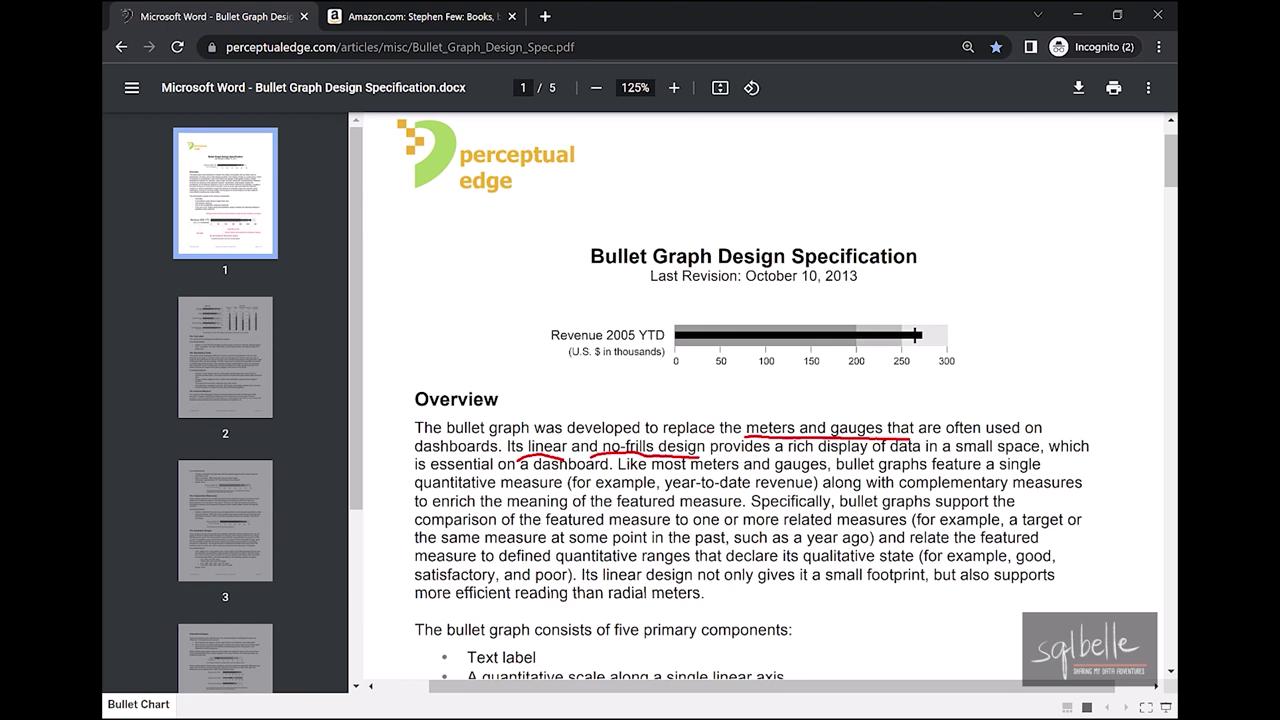
# Draw arrows on the sample bullet graph at its target marker near 270 and shaded ranges.
pyautogui.moveTo(788, 342)
pyautogui.mouseDown()
pyautogui.moveTo(797, 382)
pyautogui.moveTo(797, 350)
pyautogui.mouseUp()
pyautogui.moveTo(915, 315); pyautogui.dragTo(914, 358)
pyautogui.moveTo(862, 262); pyautogui.dragTo(791, 318)
pyautogui.moveTo(789, 300); pyautogui.dragTo(812, 313)
pyautogui.moveTo(895, 262)
pyautogui.mouseDown()
pyautogui.moveTo(875, 326)
pyautogui.moveTo(893, 317)
pyautogui.mouseUp()
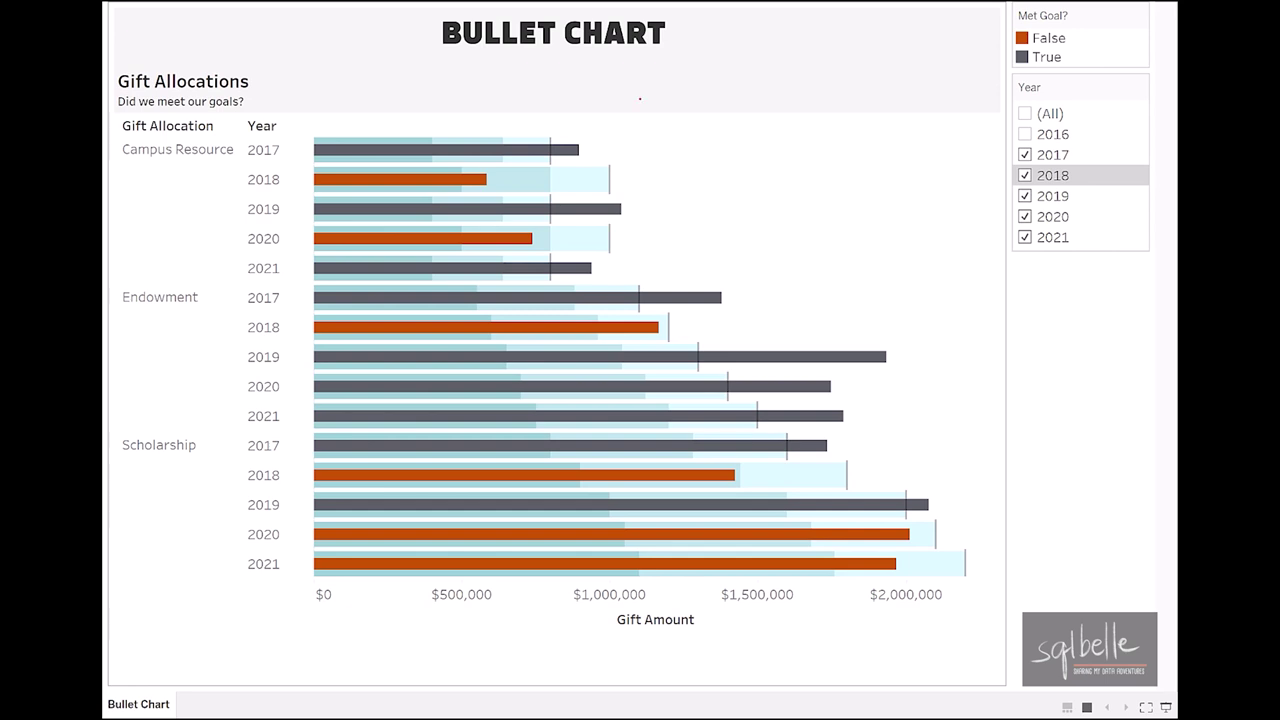
# Annotate the Campus Resource 2017 bar, the Gift Amount axis and the 2018 goal line.
pyautogui.moveTo(640, 99)
pyautogui.mouseDown()
pyautogui.moveTo(538, 105)
pyautogui.moveTo(510, 145)
pyautogui.mouseUp()
pyautogui.moveTo(716, 619)
pyautogui.mouseDown()
pyautogui.moveTo(756, 628)
pyautogui.moveTo(718, 612)
pyautogui.mouseUp()
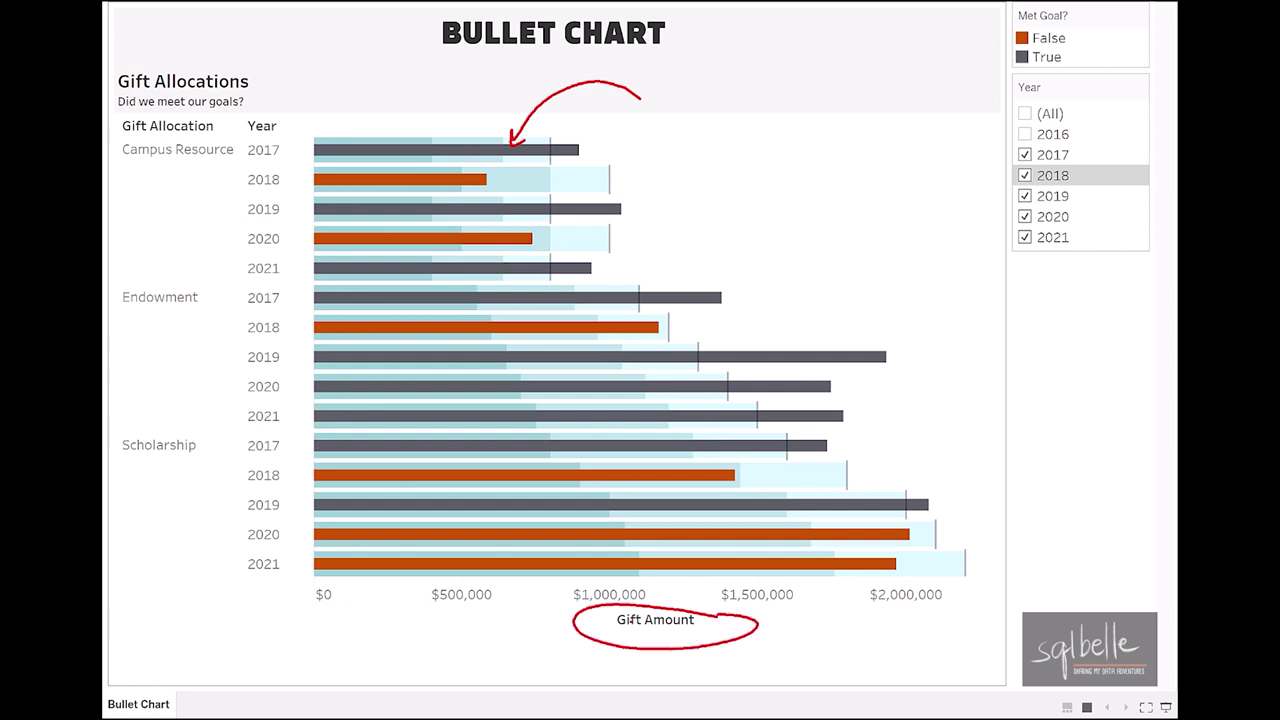
pyautogui.moveTo(609, 163)
pyautogui.mouseDown()
pyautogui.moveTo(611, 198)
pyautogui.moveTo(609, 172)
pyautogui.mouseUp()
pyautogui.moveTo(128, 168); pyautogui.dragTo(234, 153)
# Annotate the Endowment bars, their band edges and the False entry in the Met Goal? legend.
pyautogui.moveTo(606, 243)
pyautogui.mouseDown()
pyautogui.moveTo(442, 286)
pyautogui.moveTo(494, 342)
pyautogui.mouseUp()
pyautogui.moveTo(599, 306); pyautogui.dragTo(594, 348)
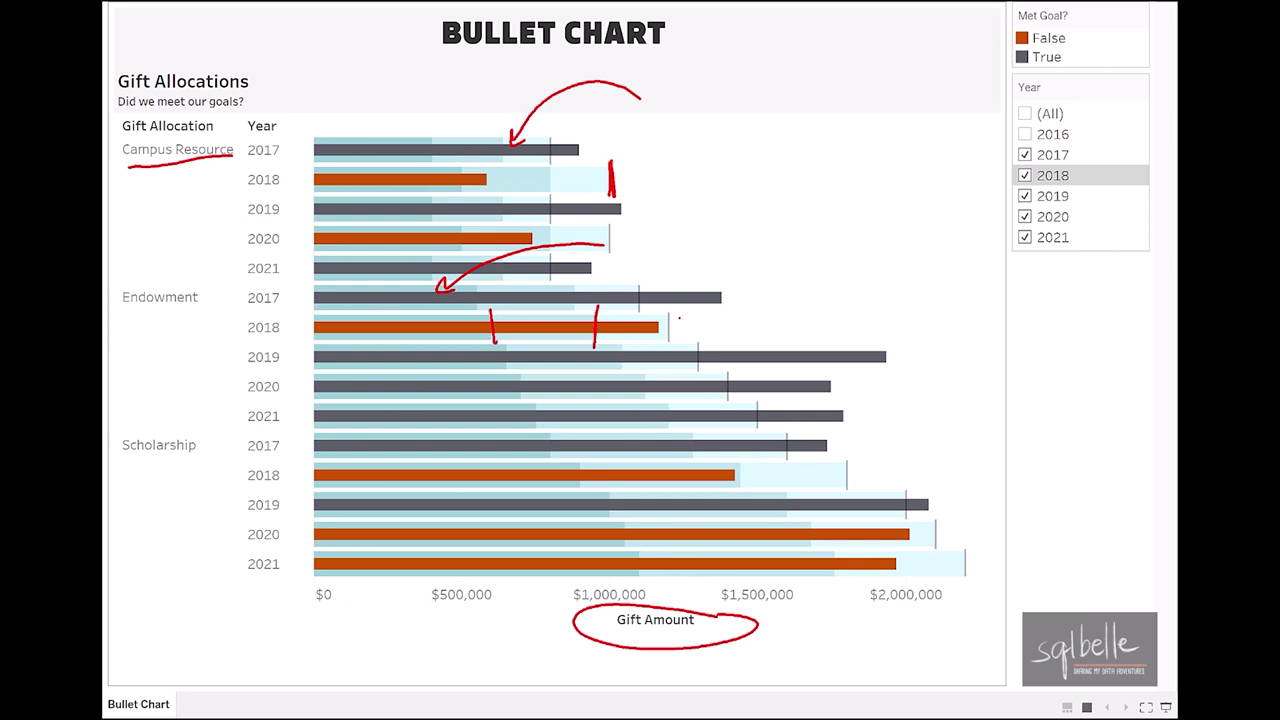
pyautogui.moveTo(667, 305); pyautogui.dragTo(672, 350)
pyautogui.moveTo(1081, 35)
pyautogui.mouseDown()
pyautogui.moveTo(1034, 46)
pyautogui.moveTo(1102, 42)
pyautogui.mouseUp()
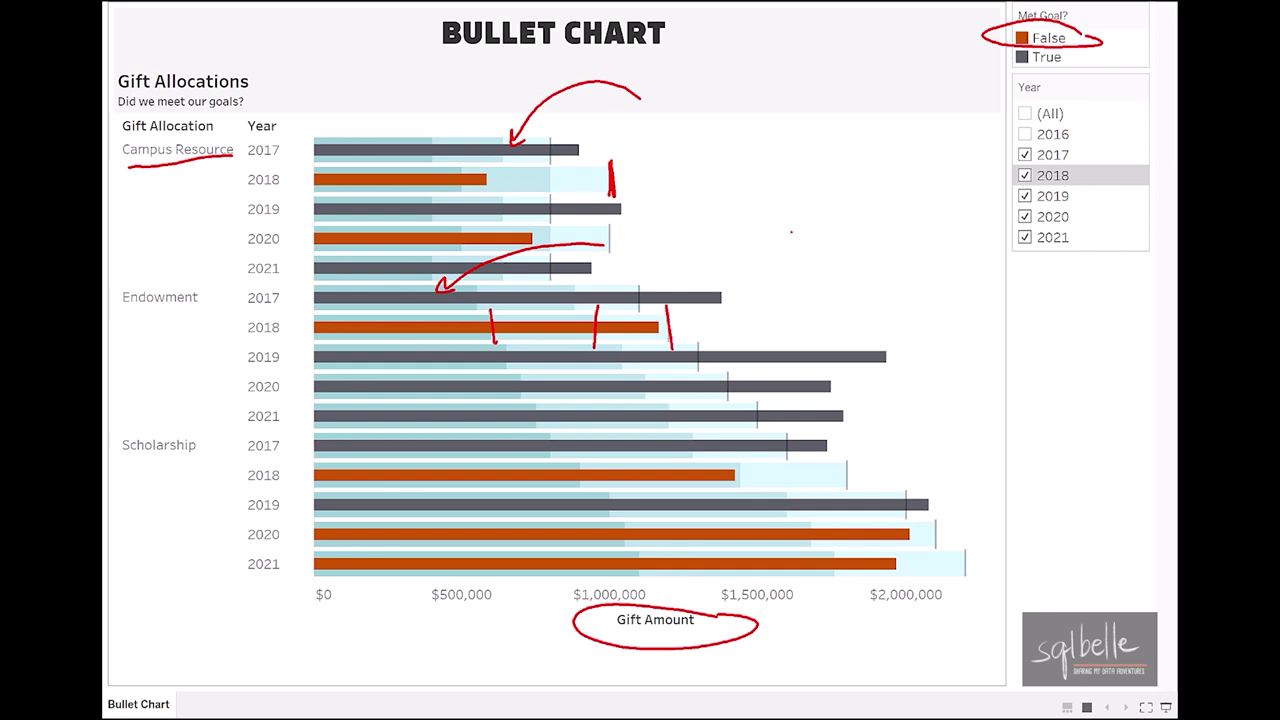
pyautogui.moveTo(791, 231)
pyautogui.mouseDown()
pyautogui.moveTo(686, 294)
pyautogui.moveTo(712, 288)
pyautogui.mouseUp()
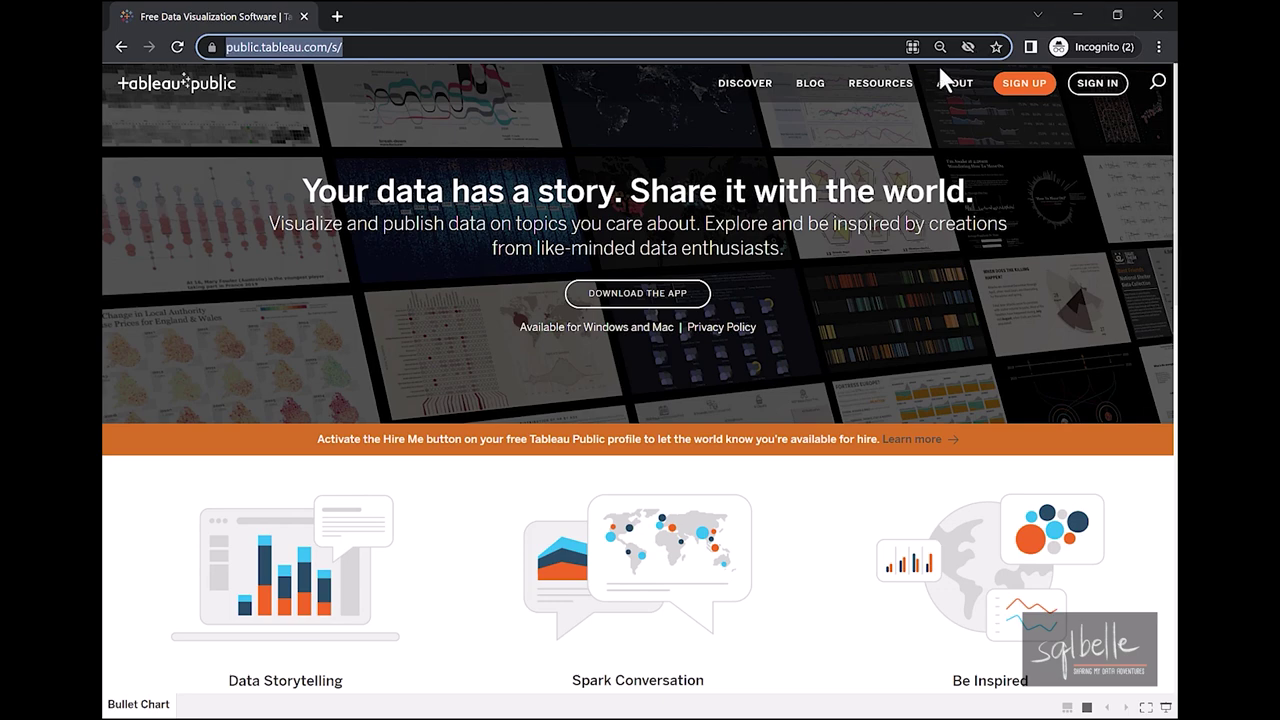
# Go to Tableau Public Resources > Sample Data and scroll to the University Advancement dataset.
pyautogui.click(898, 88)
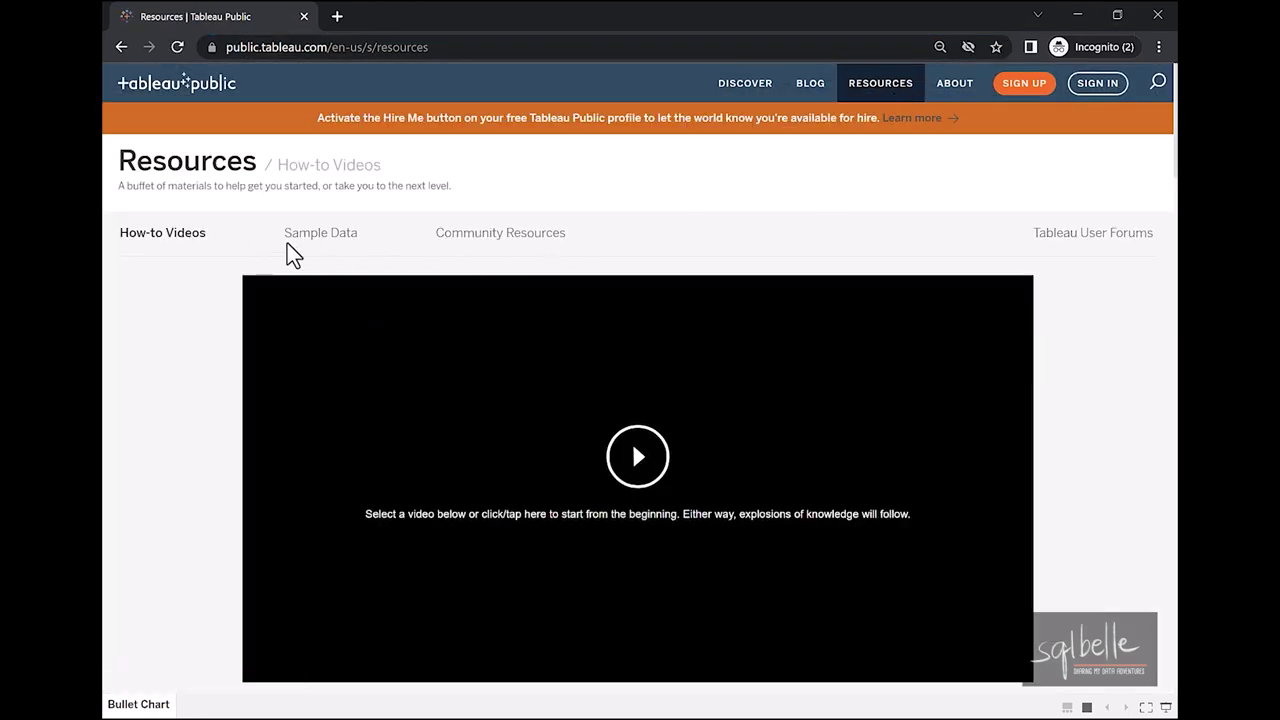
pyautogui.click(326, 240)
pyautogui.scroll(-3, 479, 388)
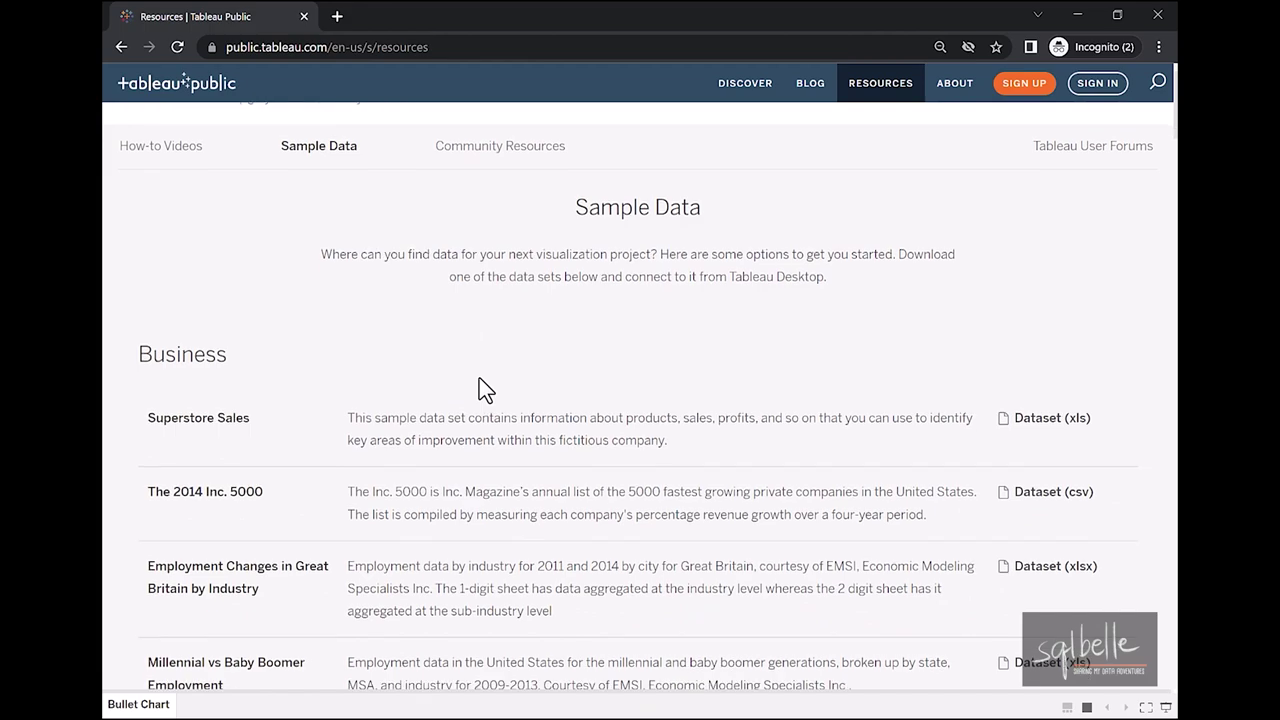
pyautogui.scroll(-8, 479, 388)
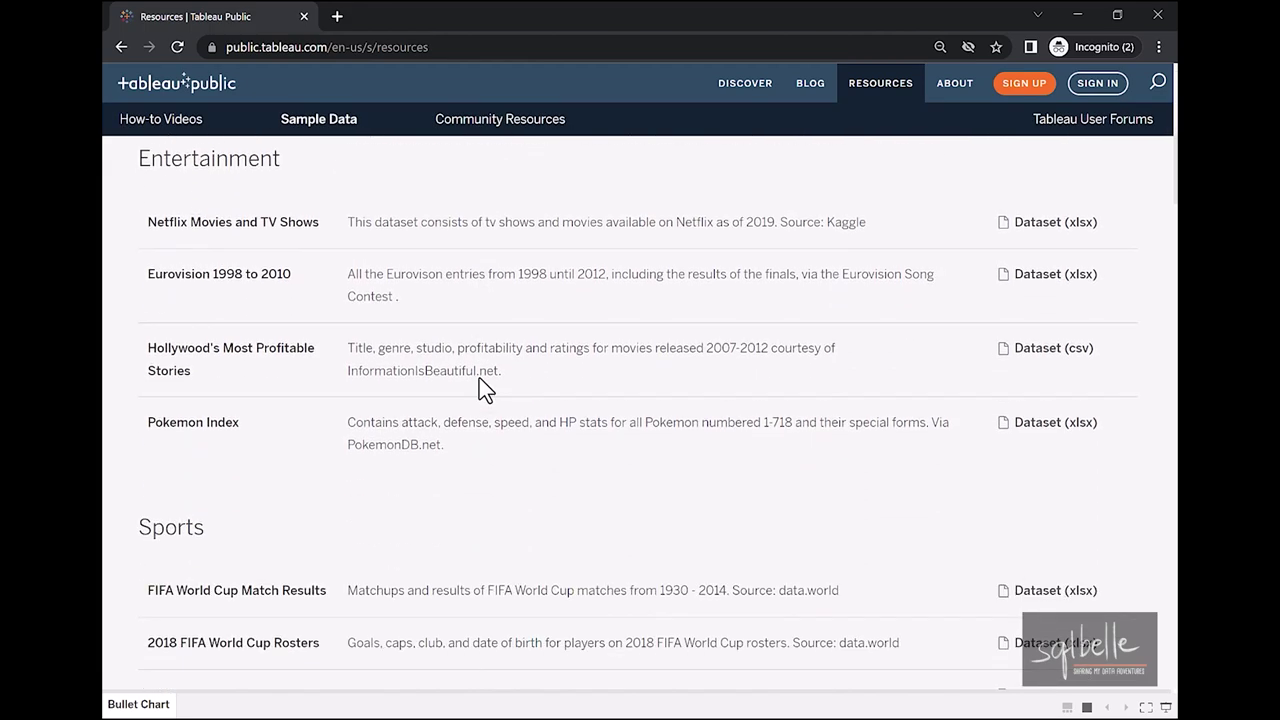
pyautogui.scroll(-10, 479, 379)
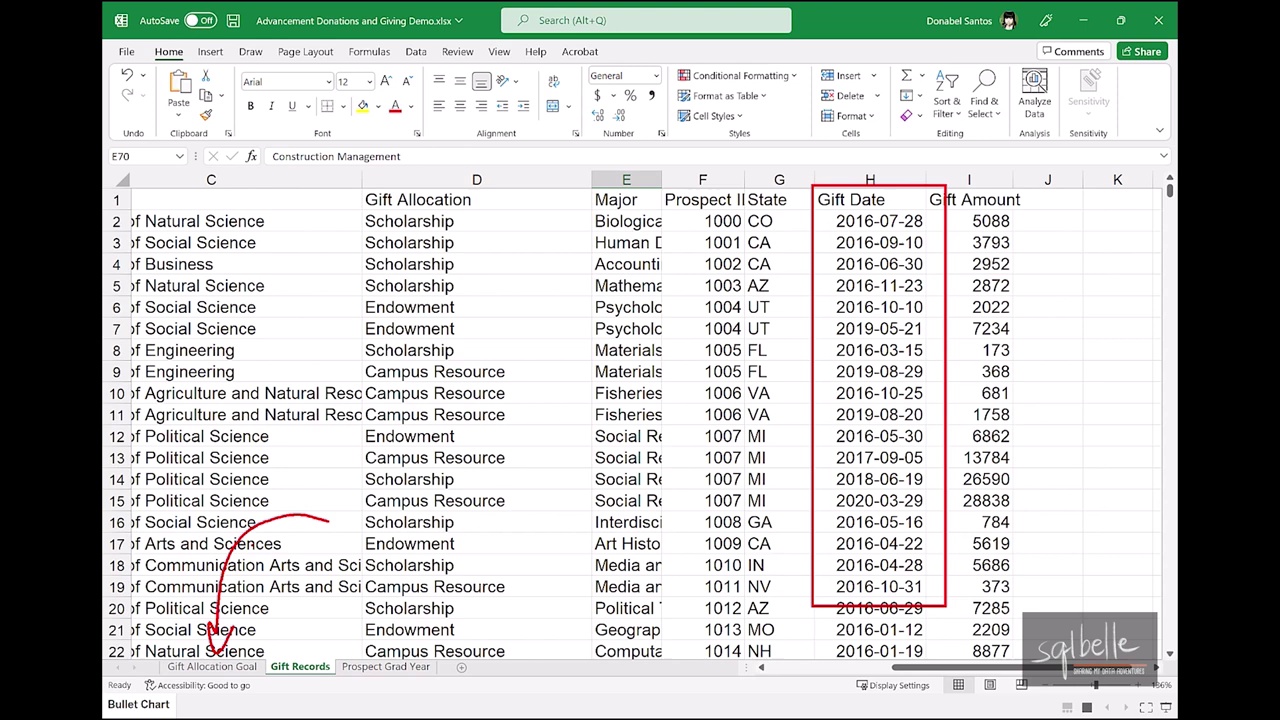
# Switch the demo workbook to the Gift Allocation Goal sheet.
pyautogui.click(210, 668)
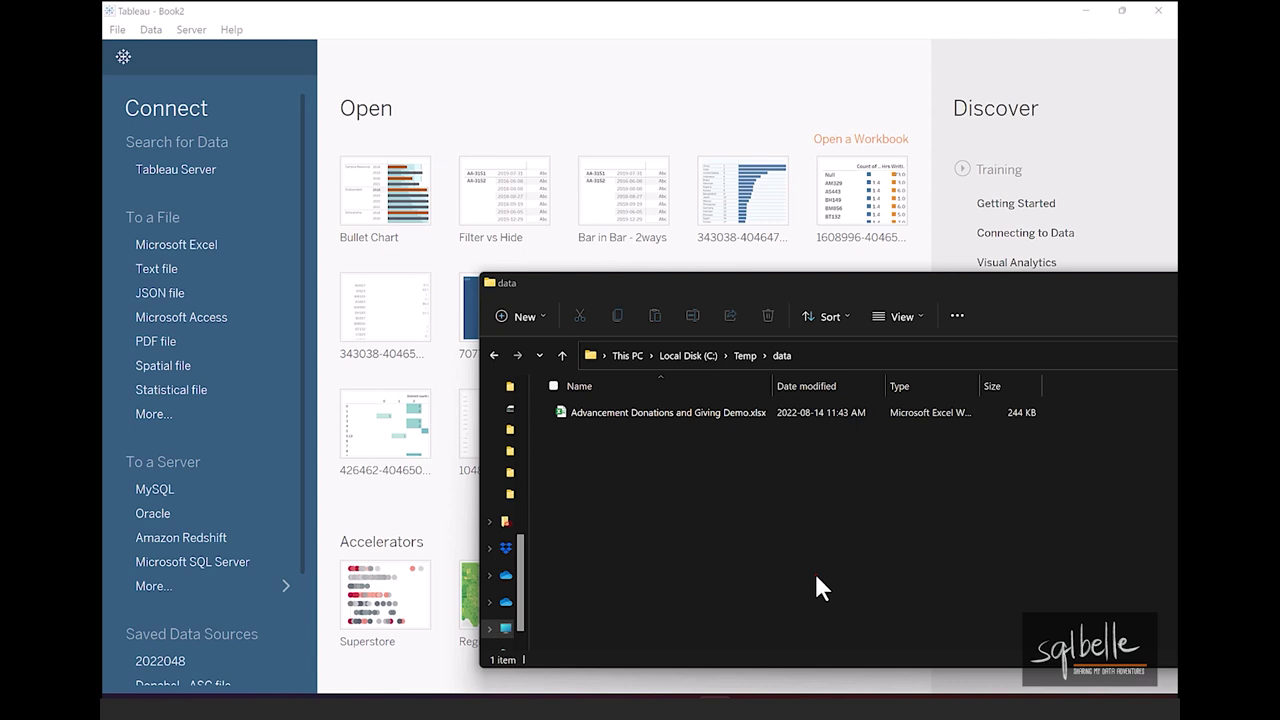
# Drag Advancement Donations and Giving Demo.xlsx from File Explorer onto Tableau to connect it.
pyautogui.moveTo(215, 211)
pyautogui.mouseDown()
pyautogui.moveTo(155, 224)
pyautogui.moveTo(109, 262)
pyautogui.moveTo(272, 258)
pyautogui.moveTo(240, 214)
pyautogui.moveTo(583, 118)
pyautogui.moveTo(757, 286)
pyautogui.mouseUp()
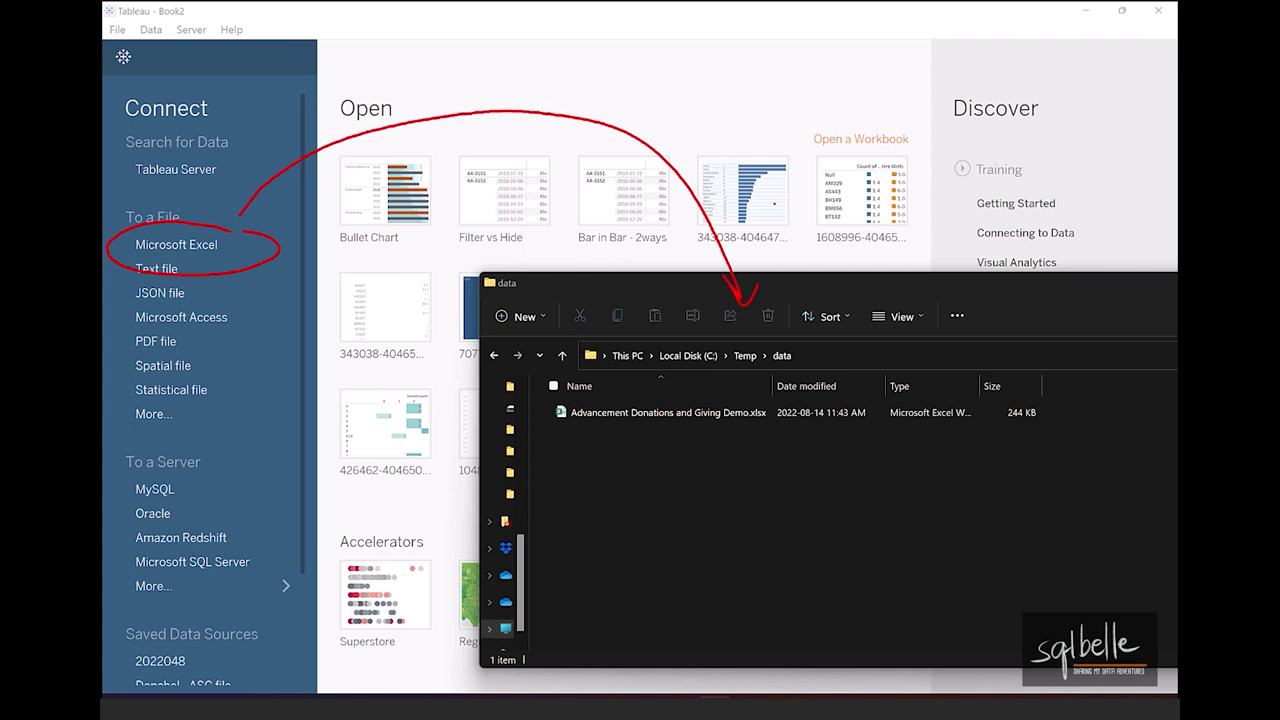
pyautogui.moveTo(652, 414)
pyautogui.mouseDown()
pyautogui.moveTo(406, 507)
pyautogui.moveTo(428, 535)
pyautogui.mouseUp()
pyautogui.click(453, 538)
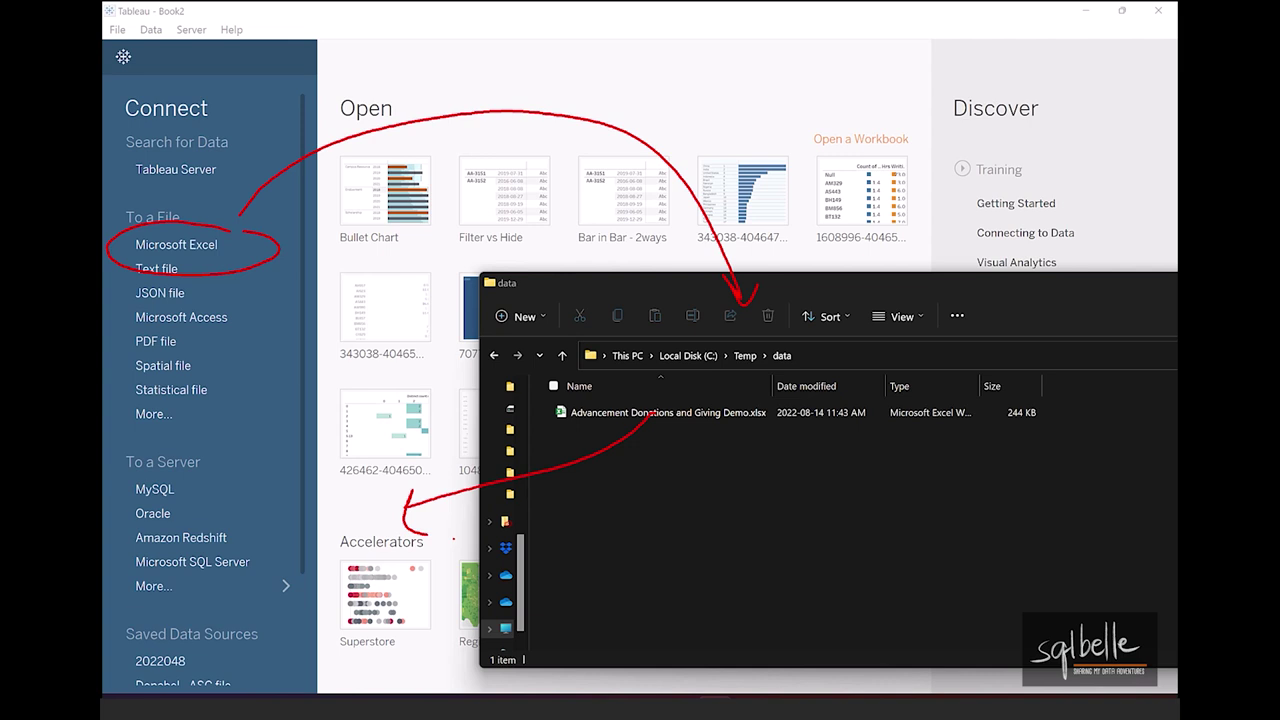
pyautogui.press('Escape')
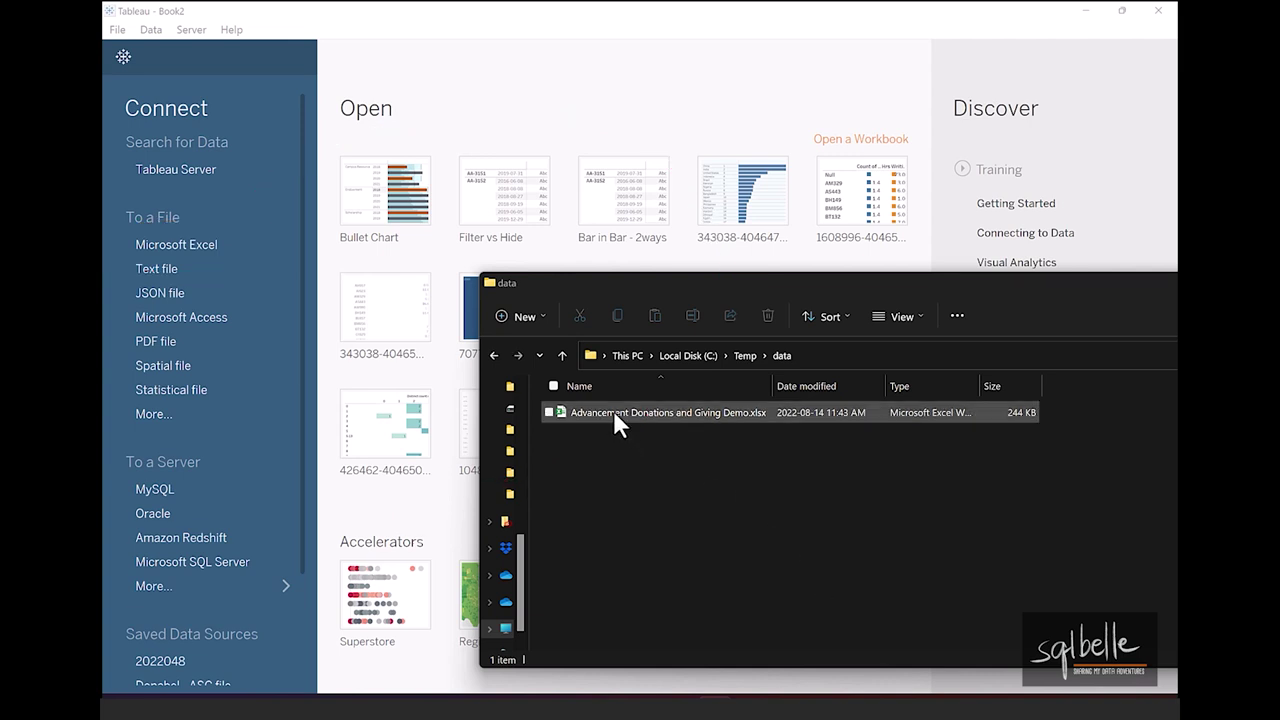
pyautogui.click(613, 410)
pyautogui.moveTo(611, 413)
pyautogui.mouseDown()
pyautogui.moveTo(516, 340)
pyautogui.moveTo(456, 140)
pyautogui.mouseUp()
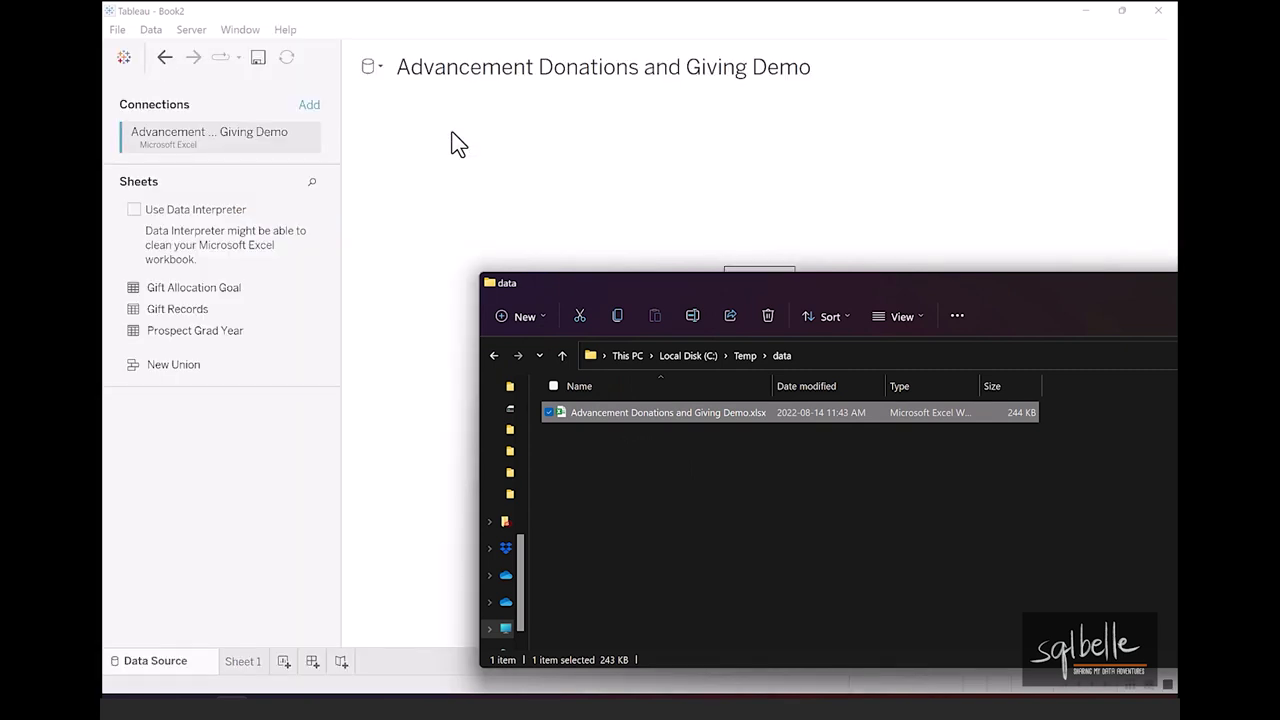
# Preview the Gift Allocation Goal data, highlighting its Gift Allocation, Goal Amount and Year columns.
pyautogui.click(310, 483)
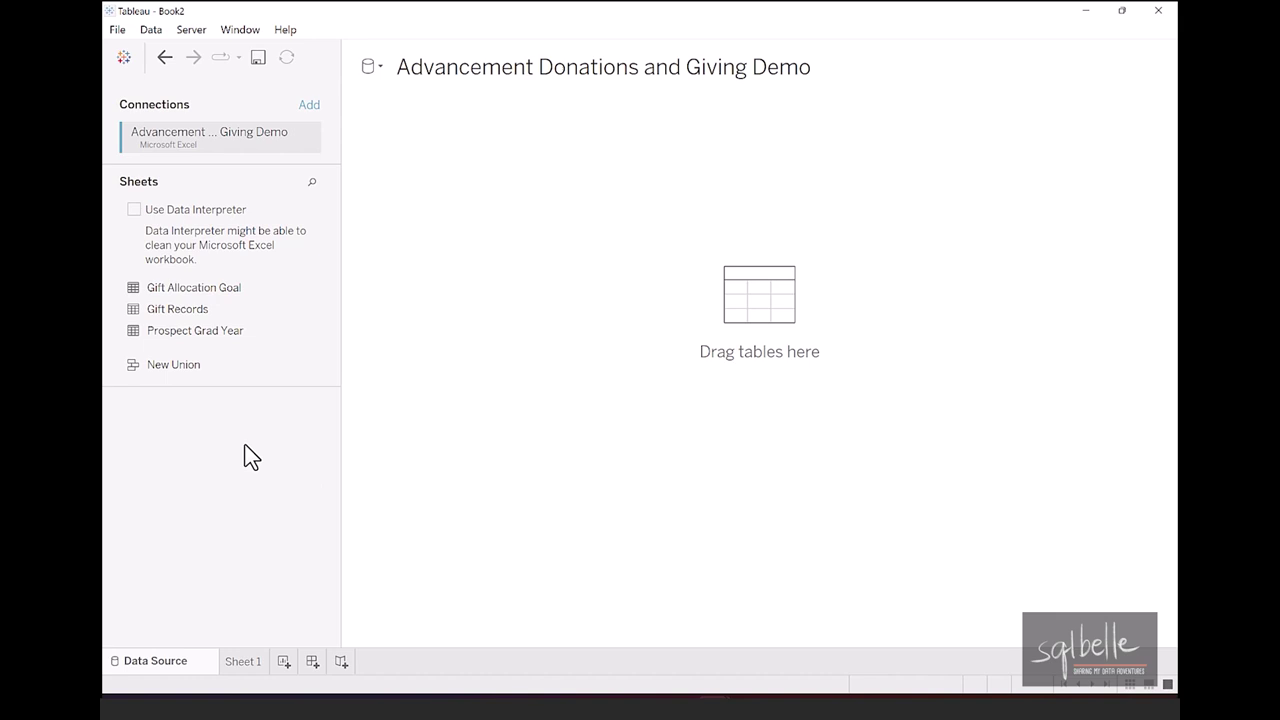
pyautogui.click(308, 285)
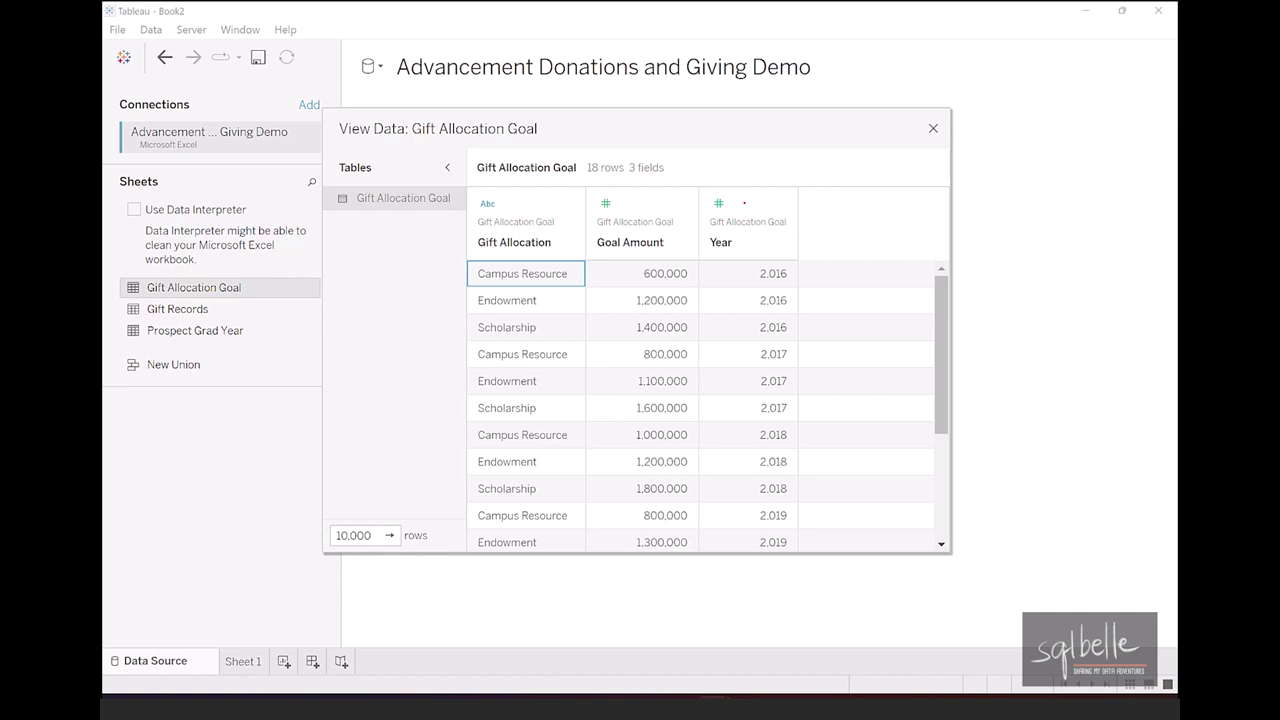
pyautogui.moveTo(555, 208)
pyautogui.mouseDown()
pyautogui.moveTo(447, 230)
pyautogui.moveTo(580, 252)
pyautogui.mouseUp()
pyautogui.moveTo(672, 226)
pyautogui.mouseDown()
pyautogui.moveTo(620, 225)
pyautogui.moveTo(676, 250)
pyautogui.mouseUp()
pyautogui.moveTo(772, 228); pyautogui.dragTo(716, 252)
pyautogui.press('Escape')
pyautogui.click(933, 131)
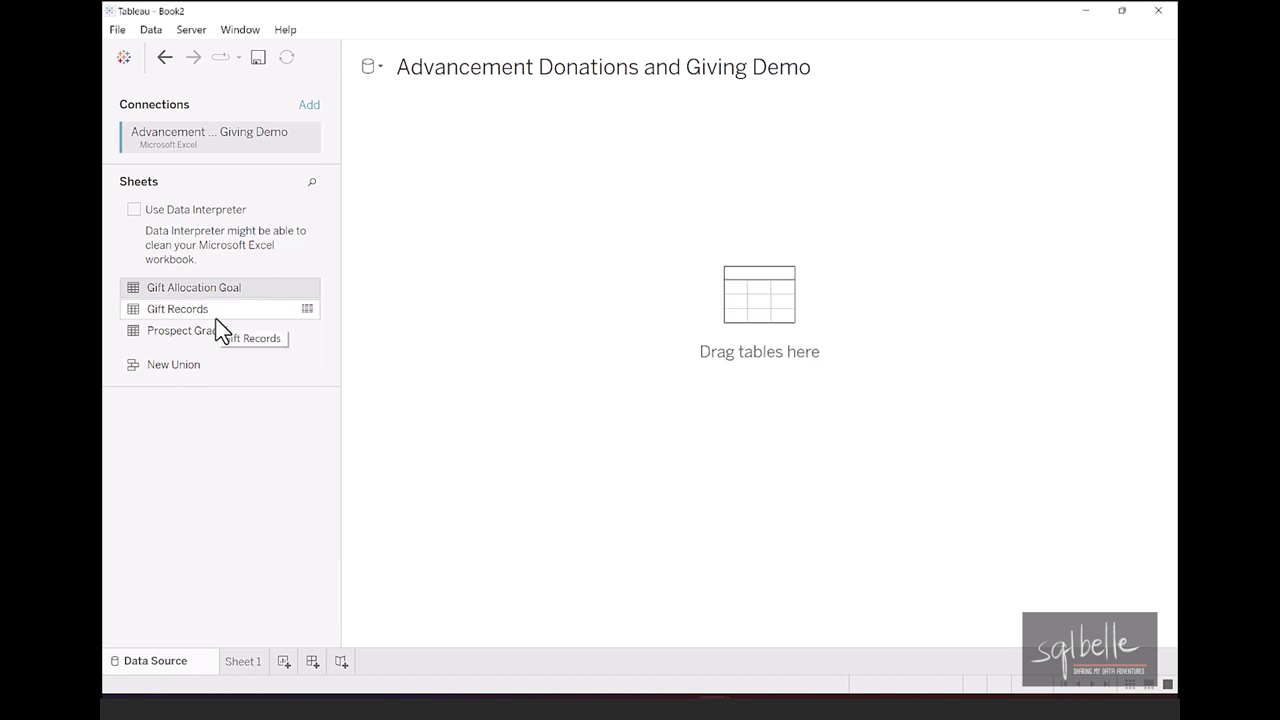
# Preview the Gift Records table's data, then close the preview.
pyautogui.click(309, 308)
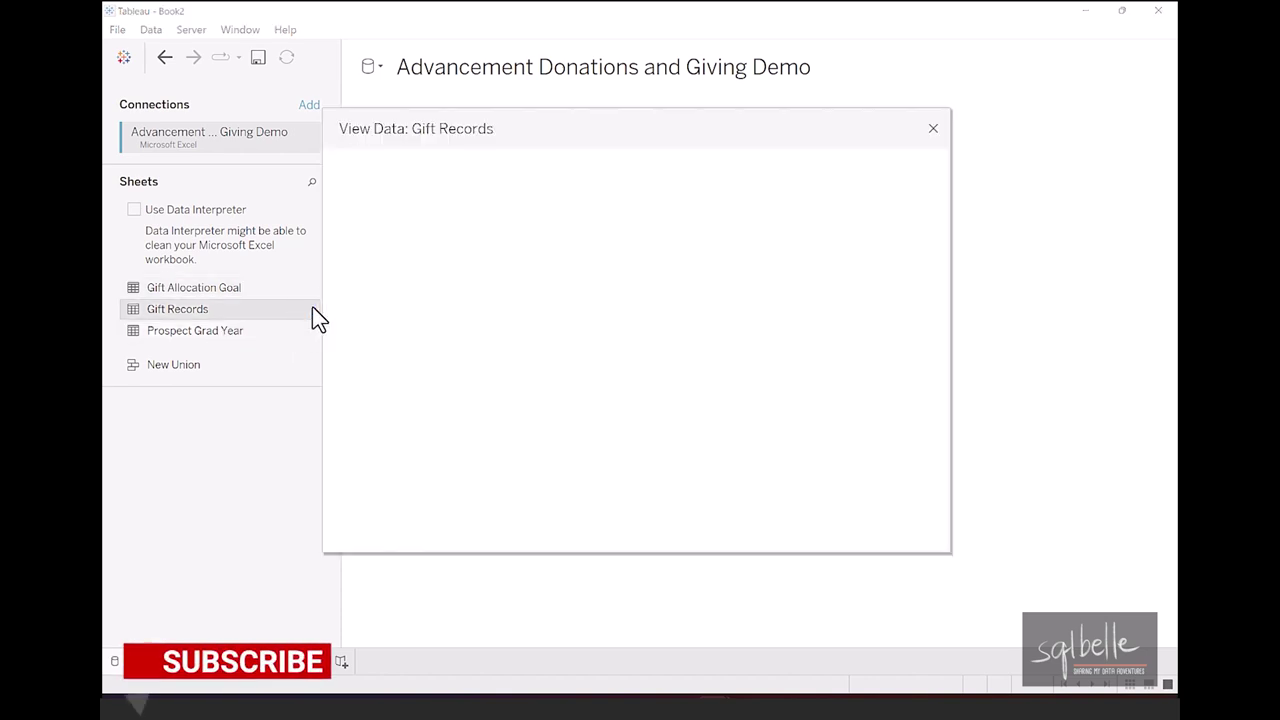
pyautogui.moveTo(506, 549); pyautogui.dragTo(643, 551)
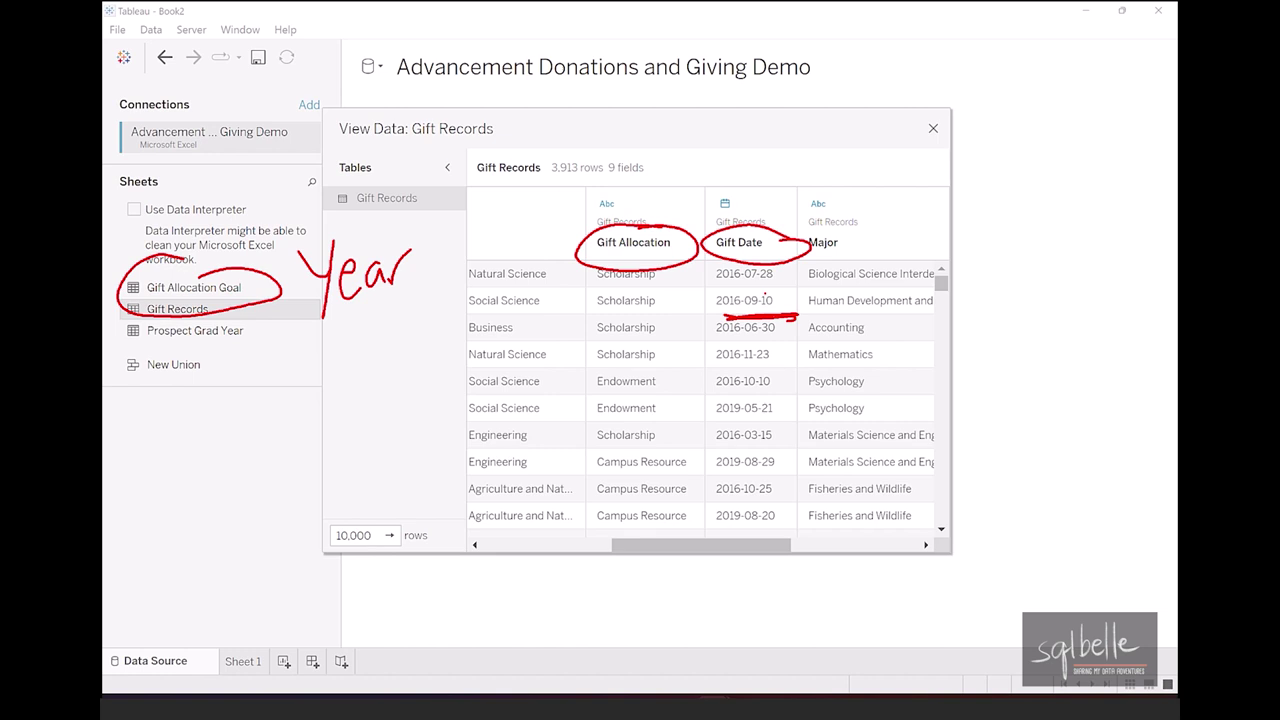
pyautogui.click(933, 130)
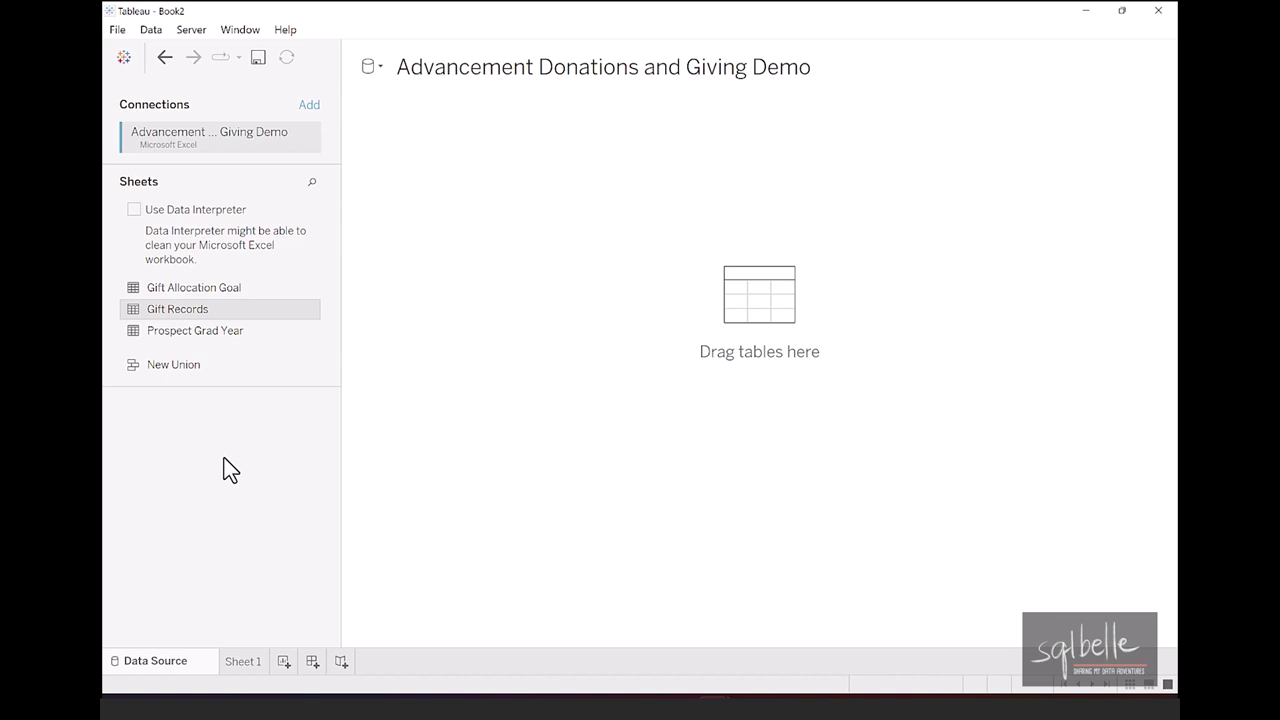
# Put Gift Allocation Goal on the canvas and relate Gift Records to it on Gift Allocation.
pyautogui.moveTo(175, 290); pyautogui.dragTo(437, 190)
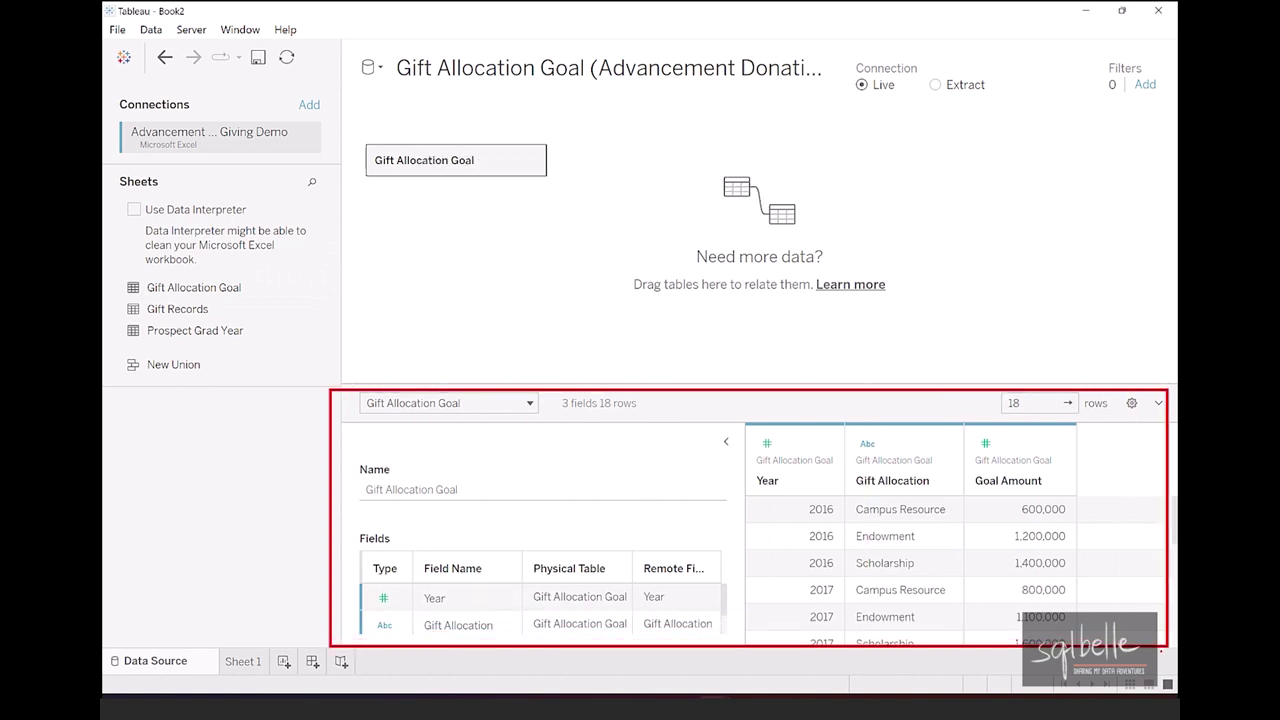
pyautogui.moveTo(625, 451); pyautogui.dragTo(565, 545)
pyautogui.press('Escape')
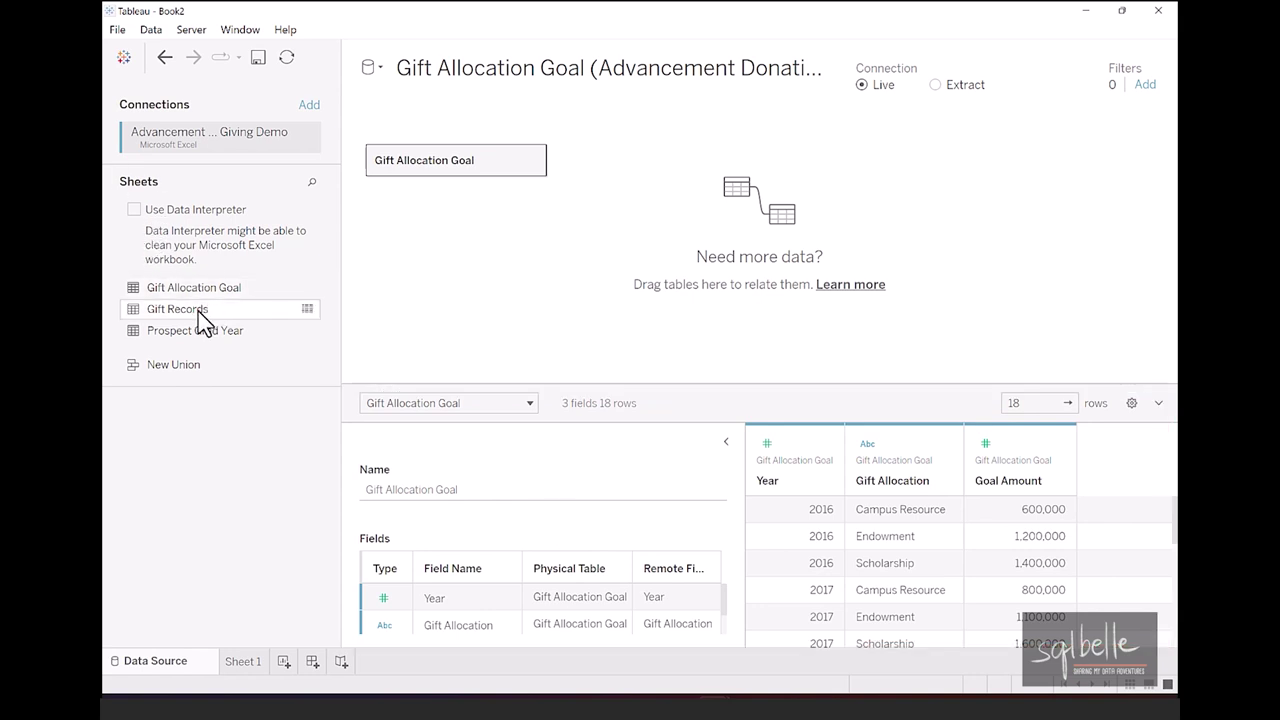
pyautogui.moveTo(278, 312)
pyautogui.mouseDown()
pyautogui.moveTo(514, 266)
pyautogui.moveTo(700, 208)
pyautogui.mouseUp()
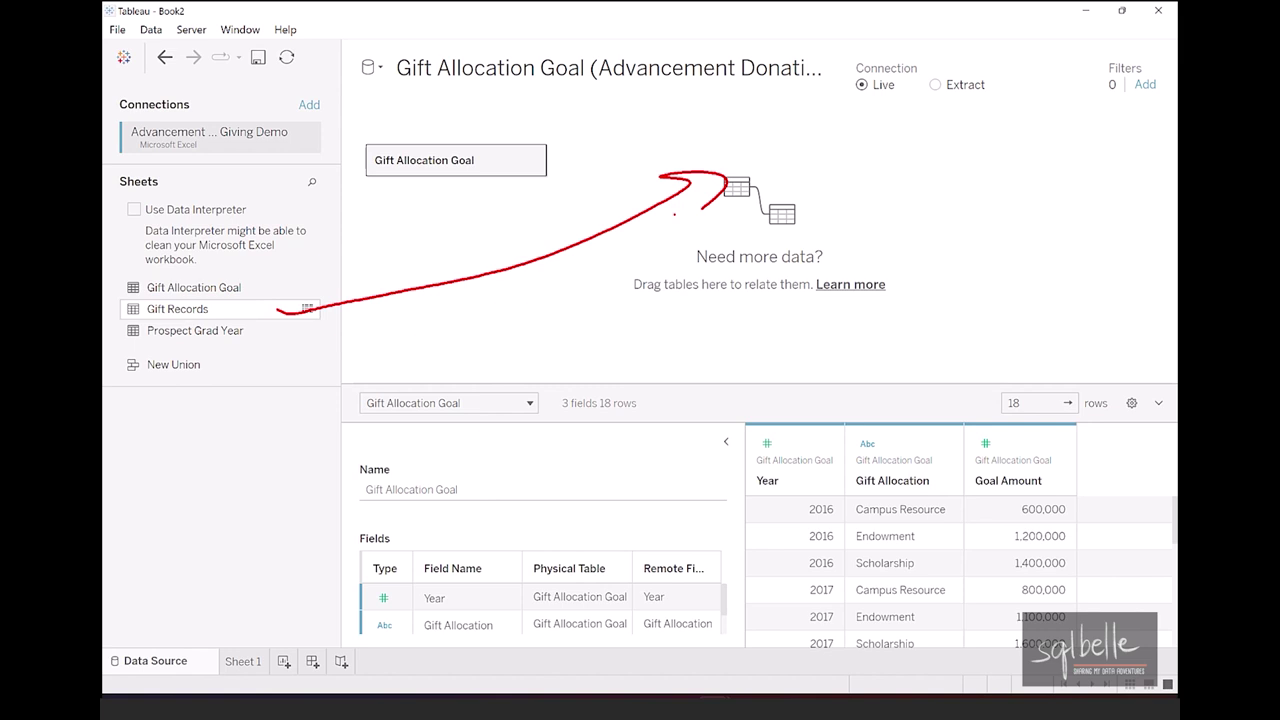
pyautogui.press('Escape')
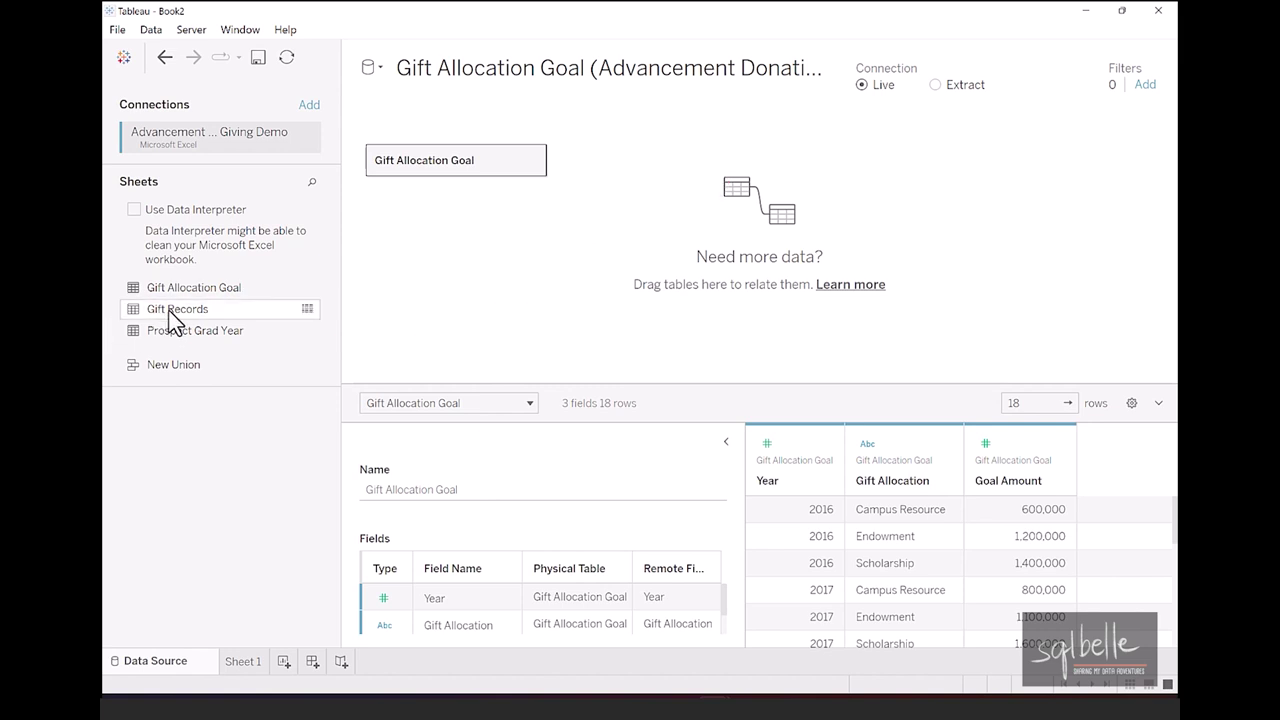
pyautogui.moveTo(169, 311)
pyautogui.mouseDown()
pyautogui.moveTo(639, 243)
pyautogui.moveTo(657, 168)
pyautogui.moveTo(530, 330)
pyautogui.mouseUp()
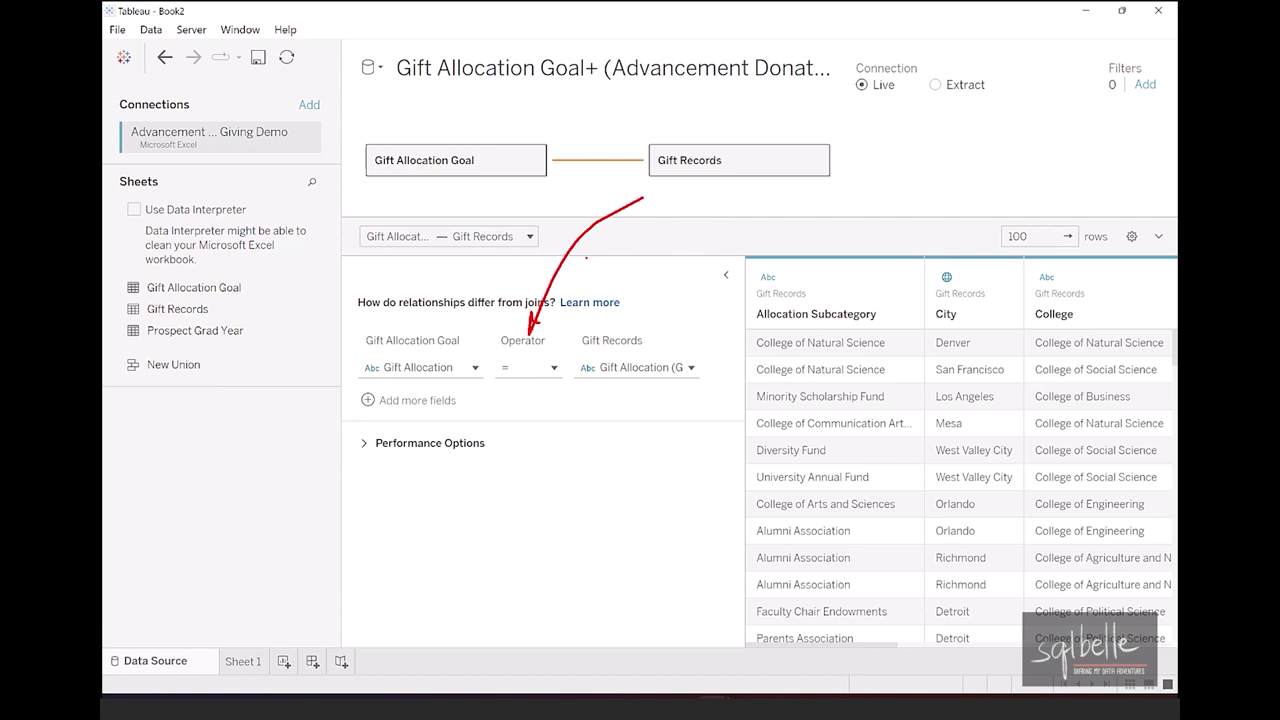
# Add a second relationship clause using Gift Allocation Goal's Year and list the Gift Records fields.
pyautogui.click(378, 401)
pyautogui.click(386, 396)
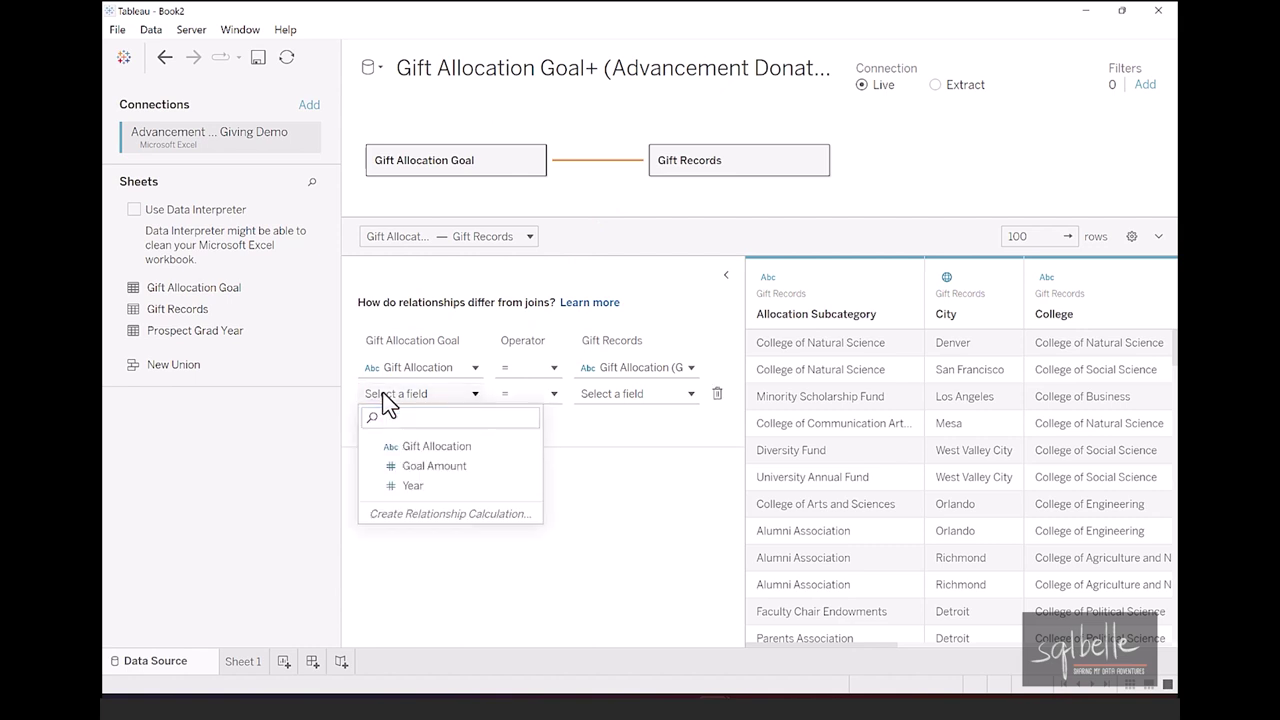
pyautogui.click(408, 486)
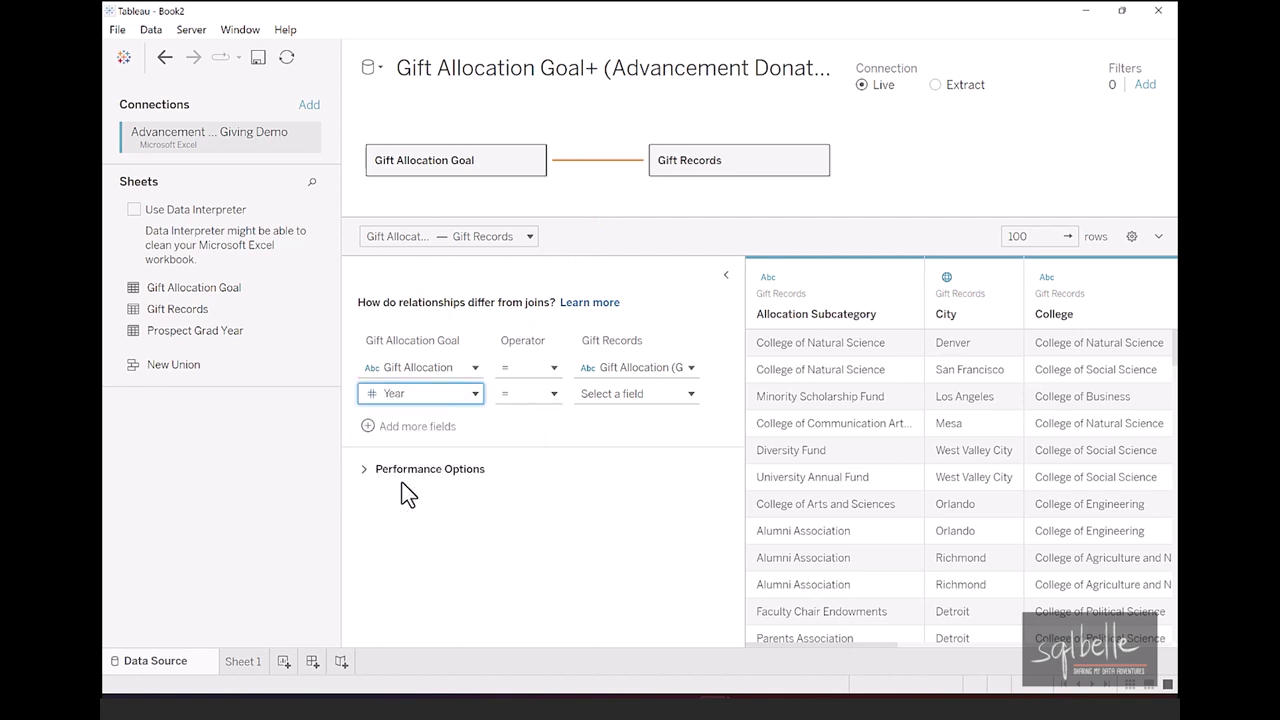
pyautogui.moveTo(622, 382); pyautogui.dragTo(674, 400)
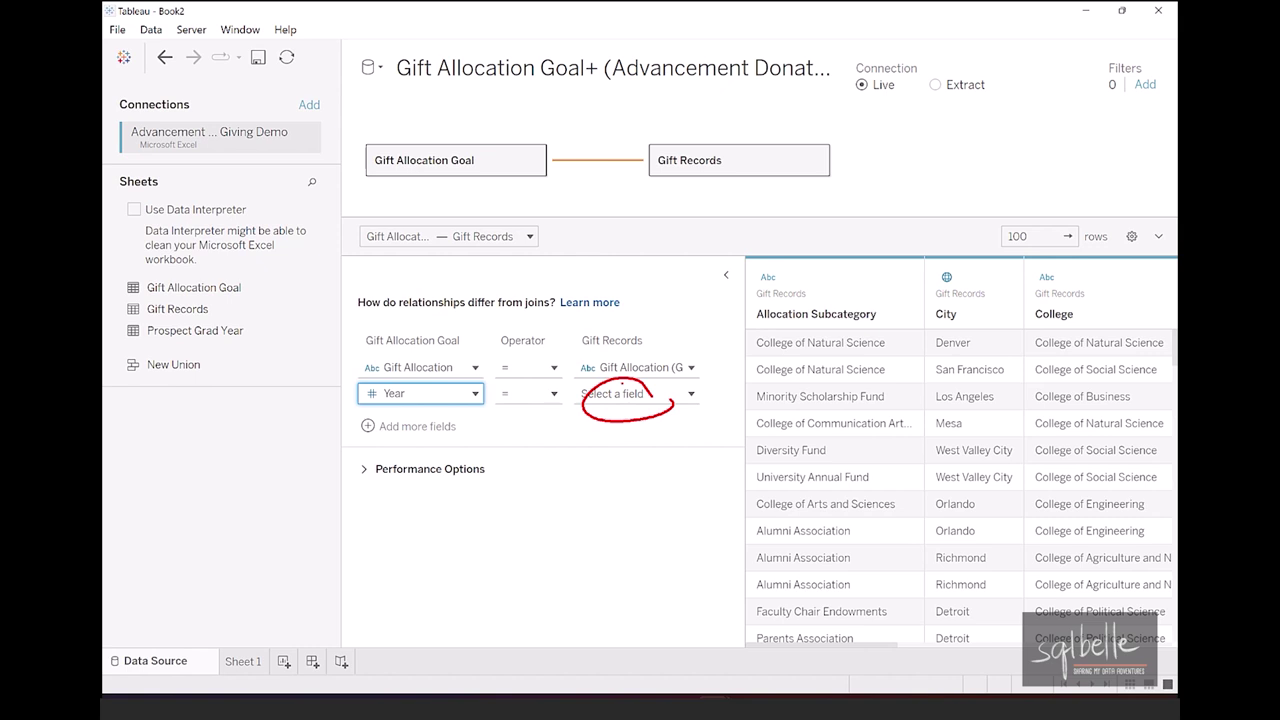
pyautogui.press('Escape')
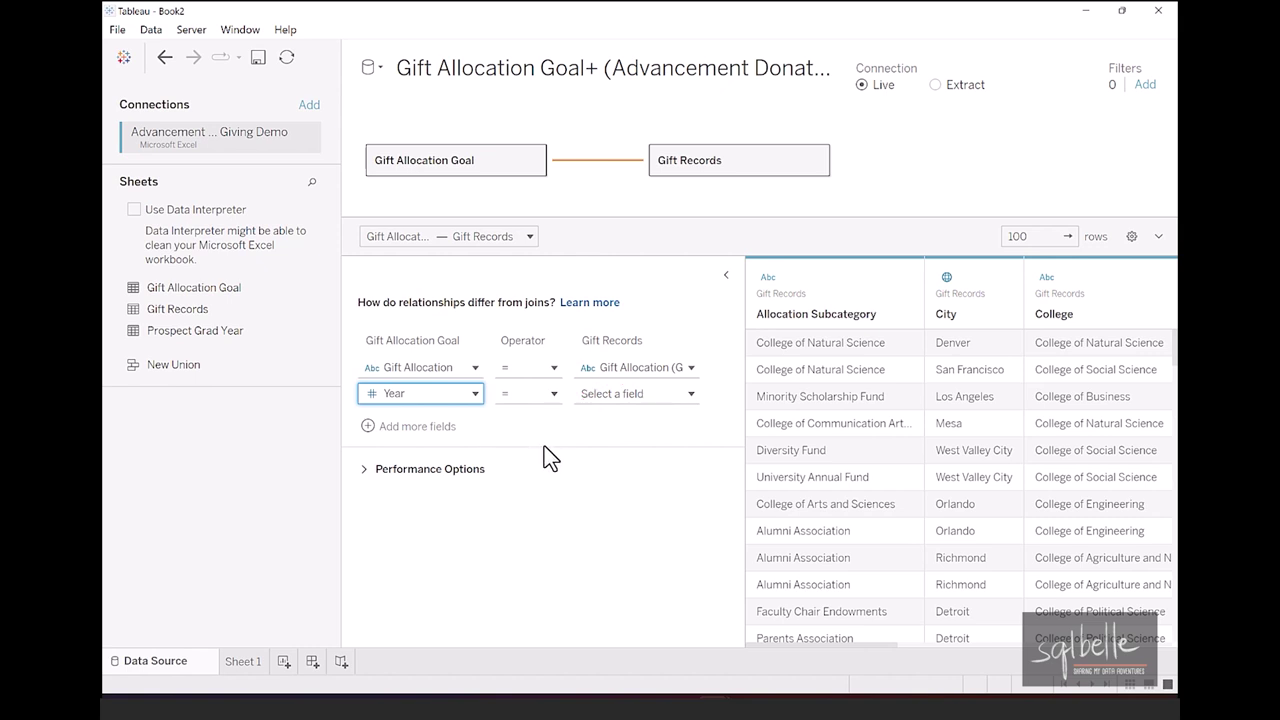
pyautogui.click(690, 395)
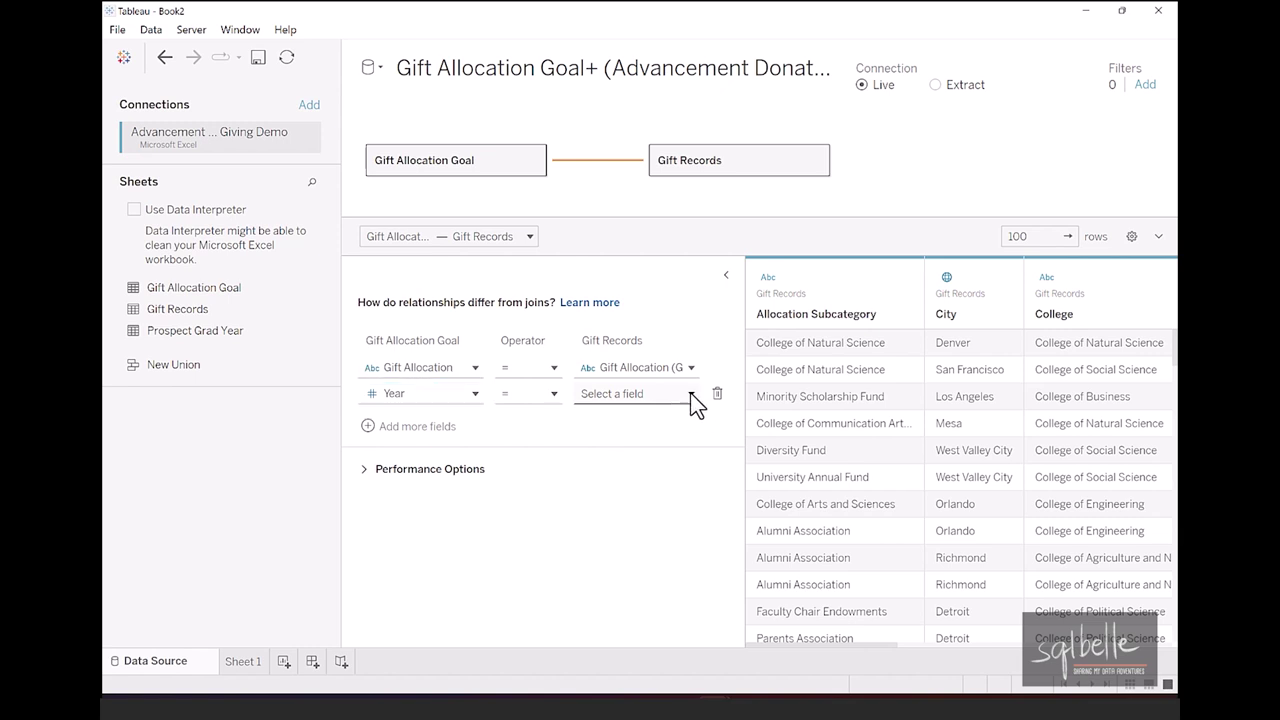
pyautogui.click(690, 396)
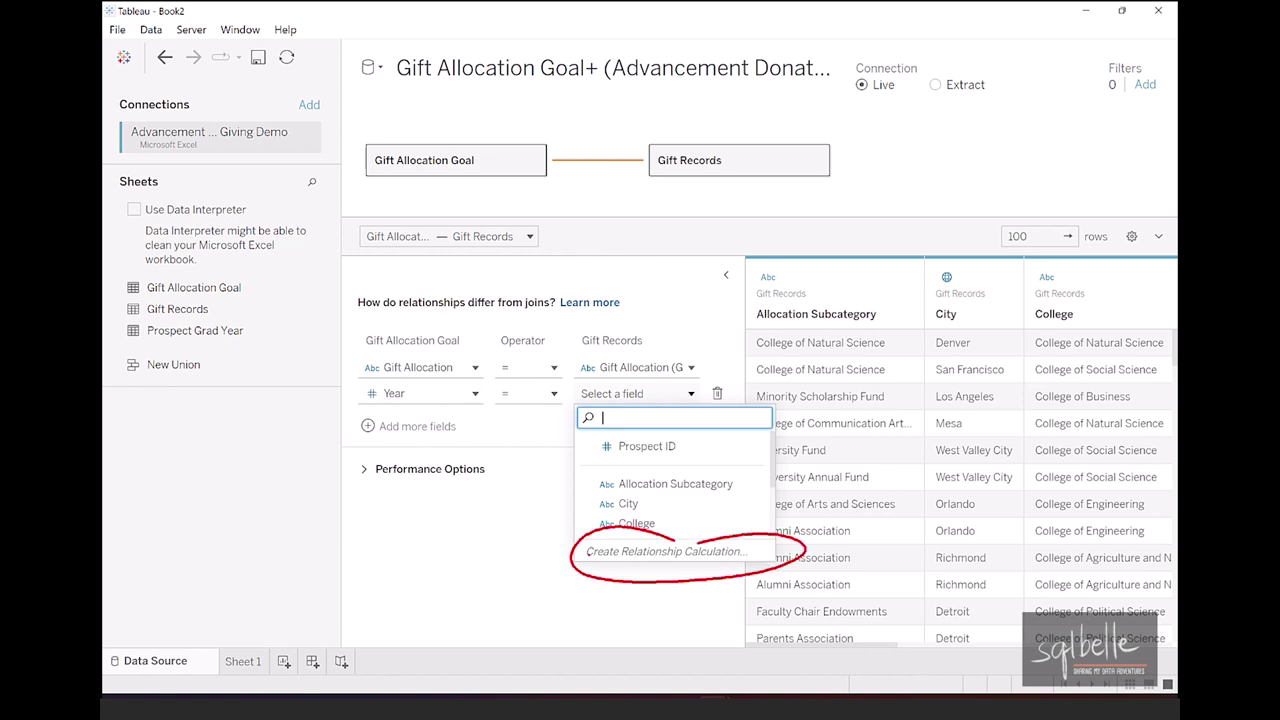
# Match Year to the relationship calculation YEAR([Gift Date]), then go to Sheet 1.
pyautogui.click(647, 550)
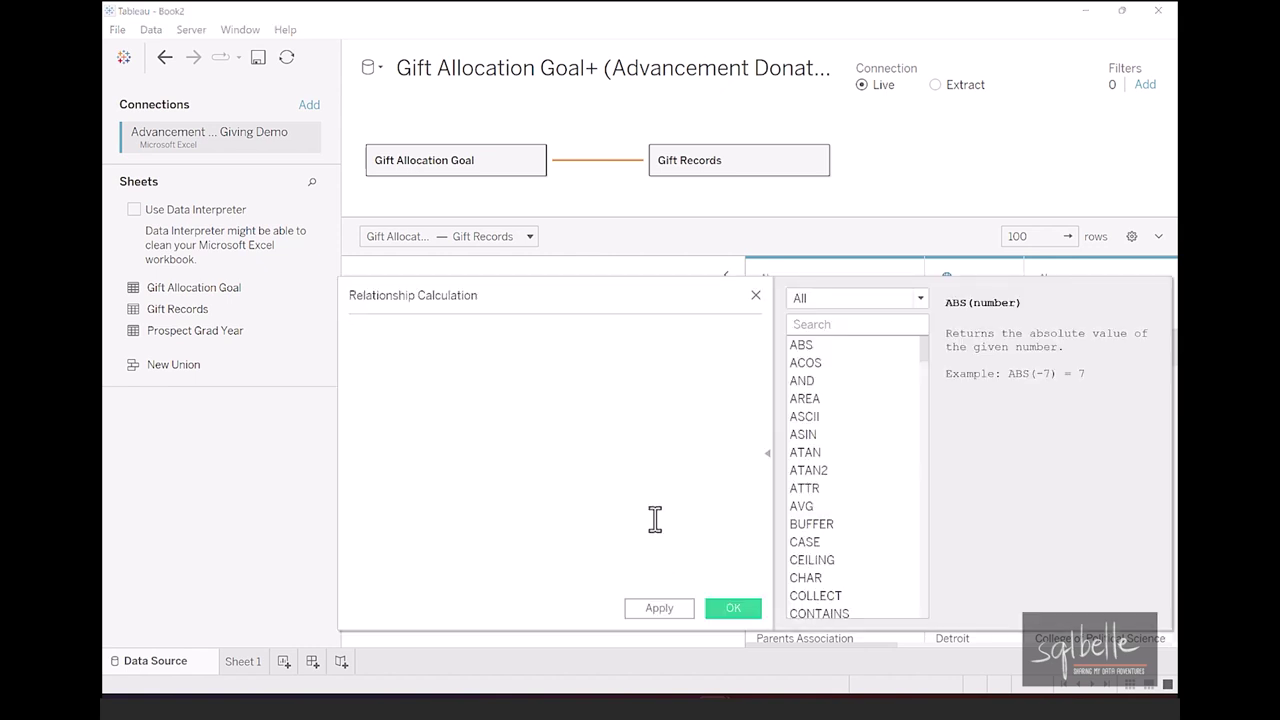
pyautogui.write('YEAR(')
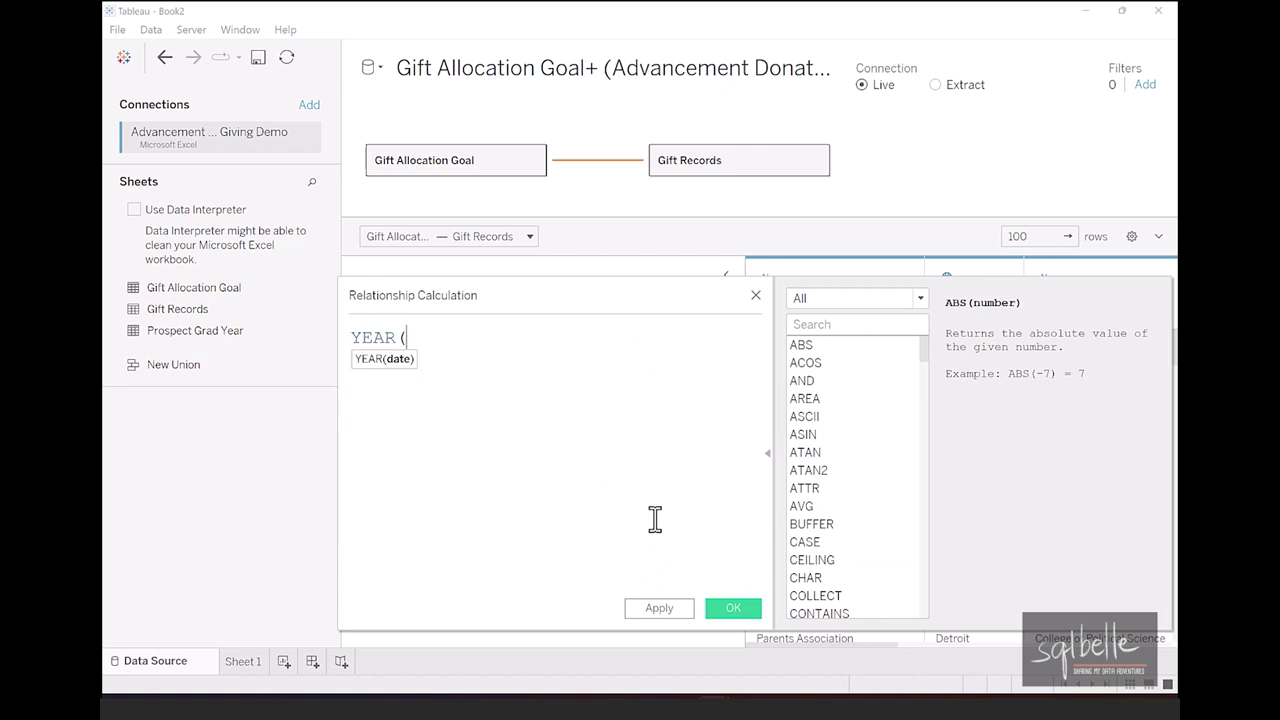
pyautogui.write('[Gif')
pyautogui.click(527, 396)
pyautogui.write(')')
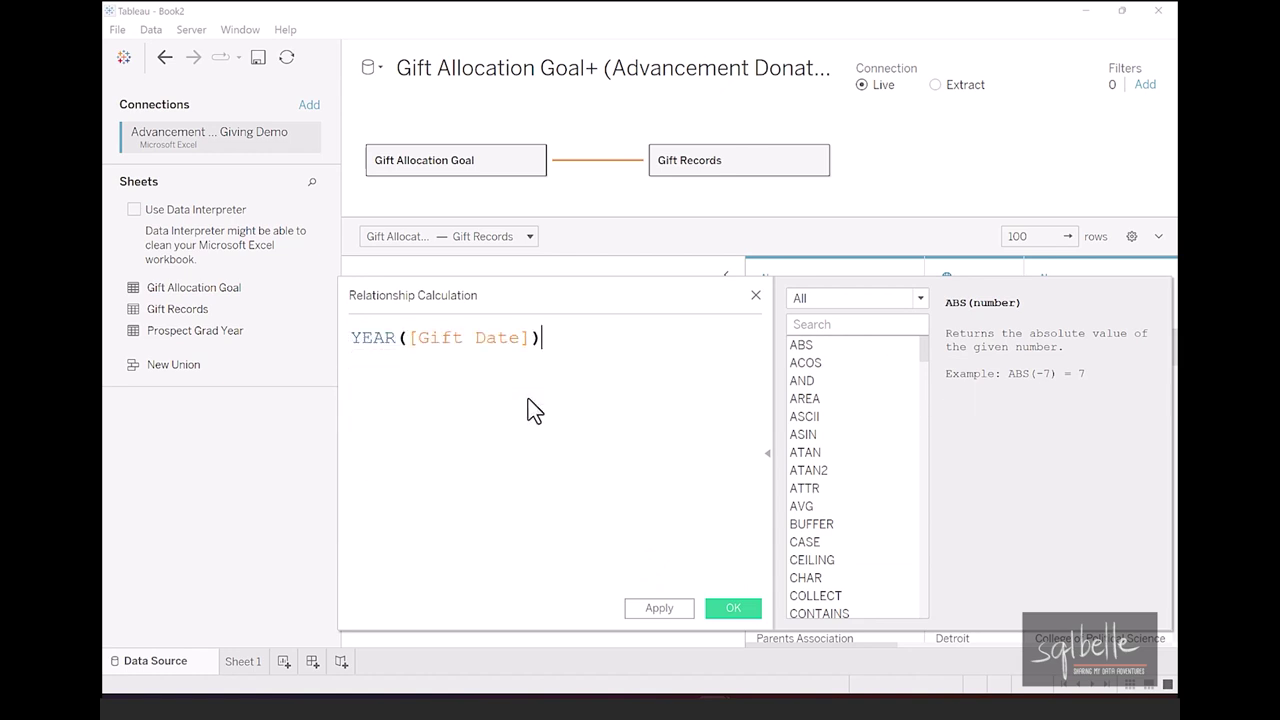
pyautogui.click(729, 610)
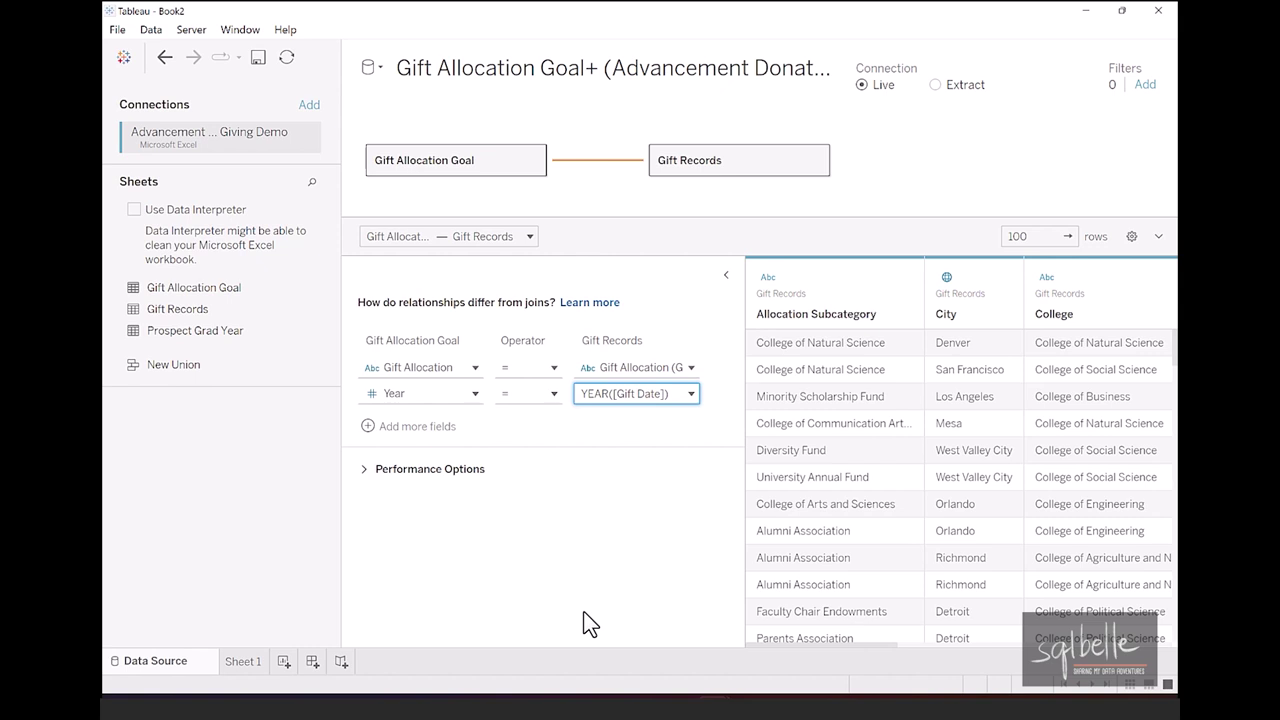
pyautogui.click(247, 663)
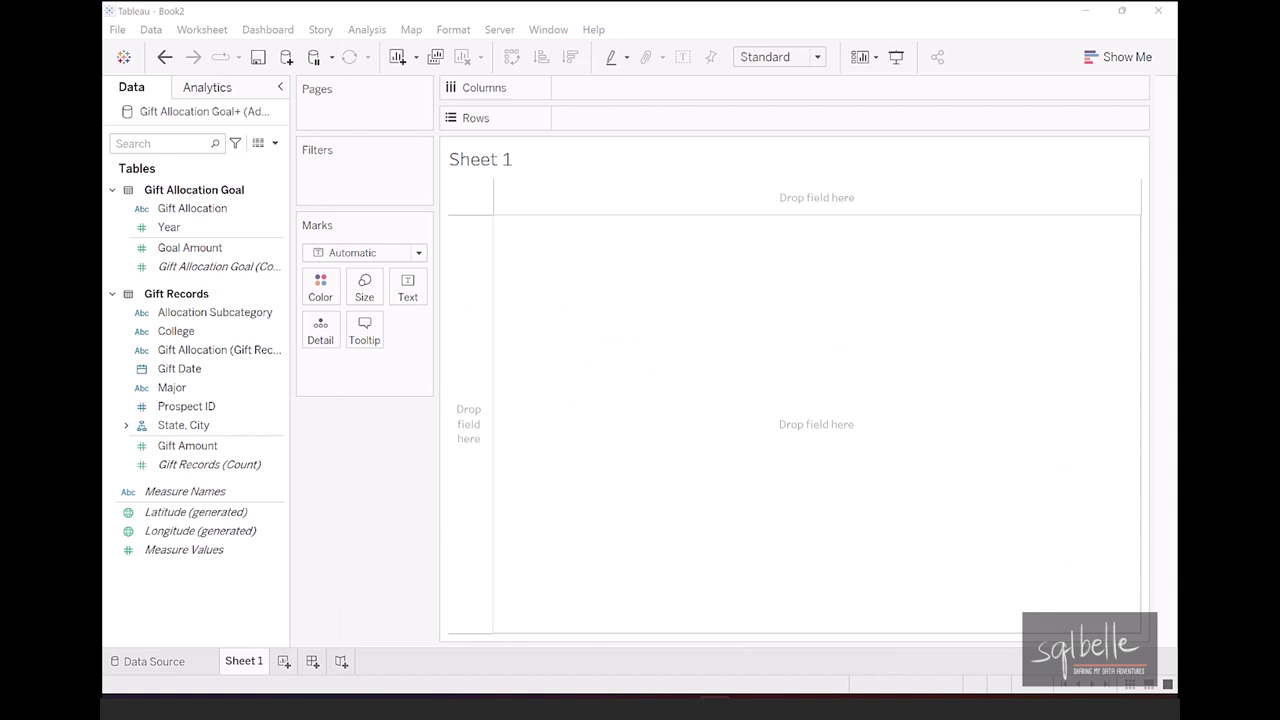
# Make Year discrete and format Goal Amount as custom currency in millions with one decimal.
pyautogui.rightClick(182, 230)
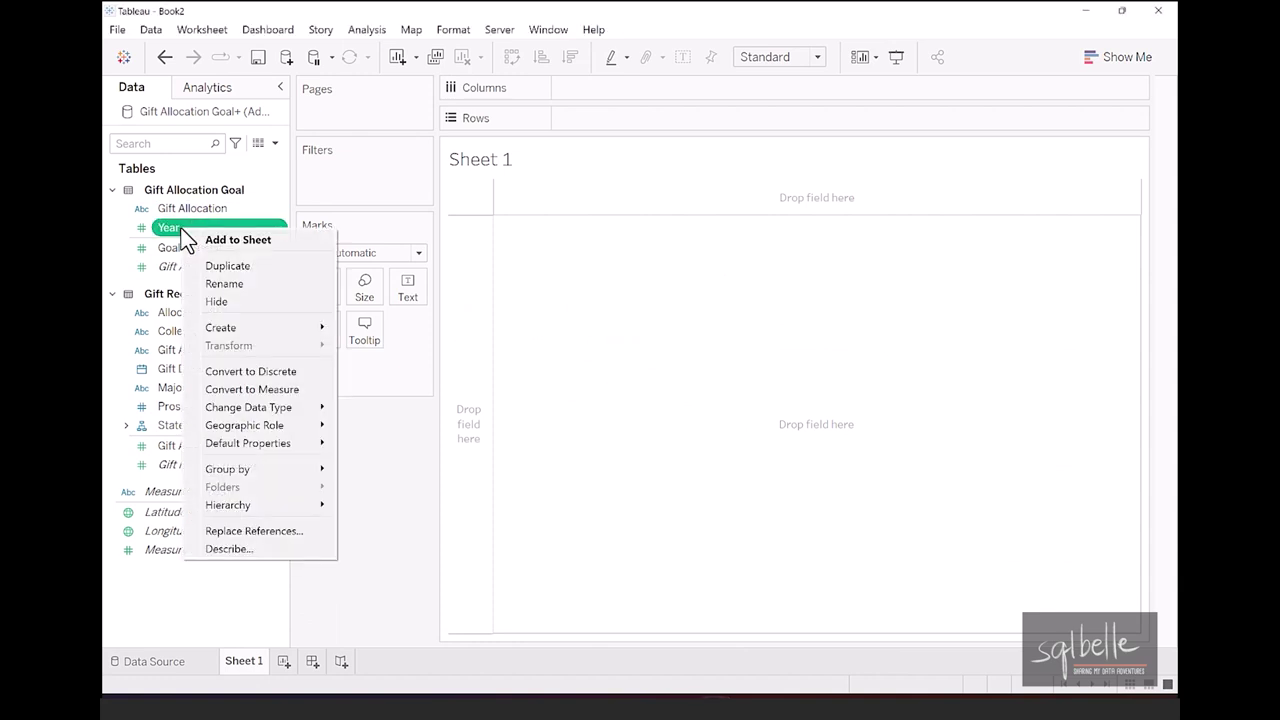
pyautogui.click(268, 372)
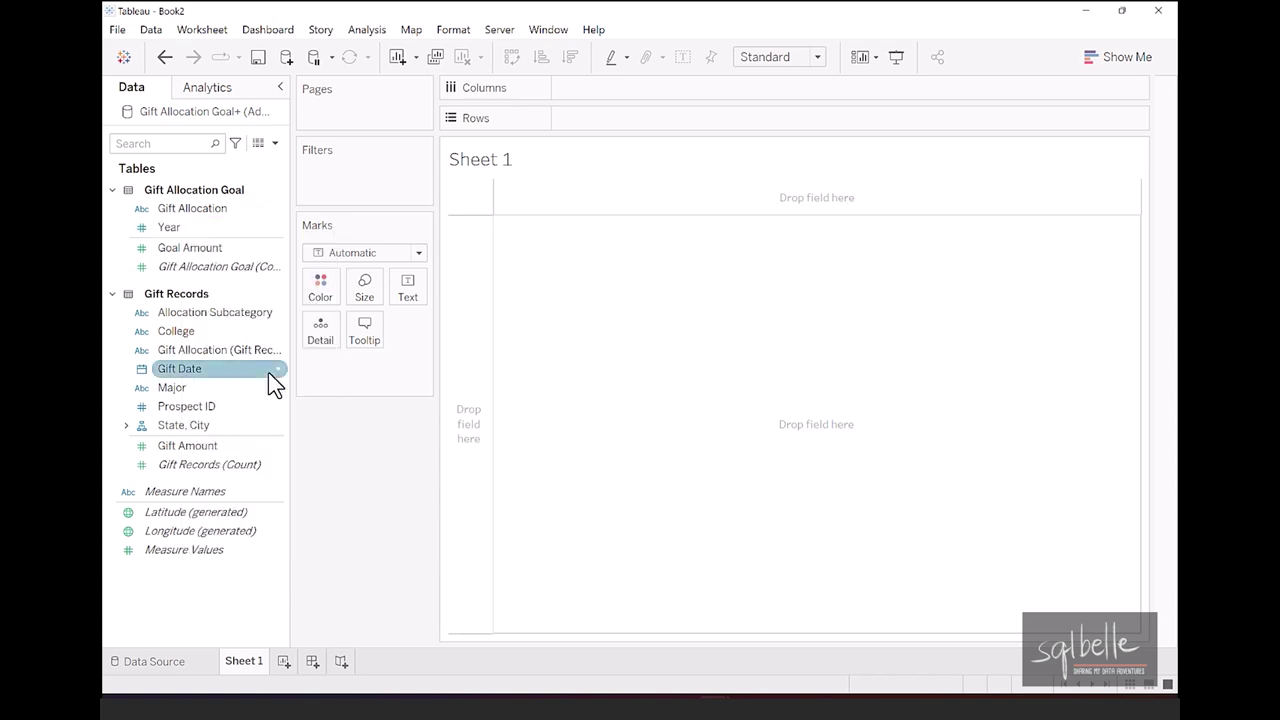
pyautogui.rightClick(219, 245)
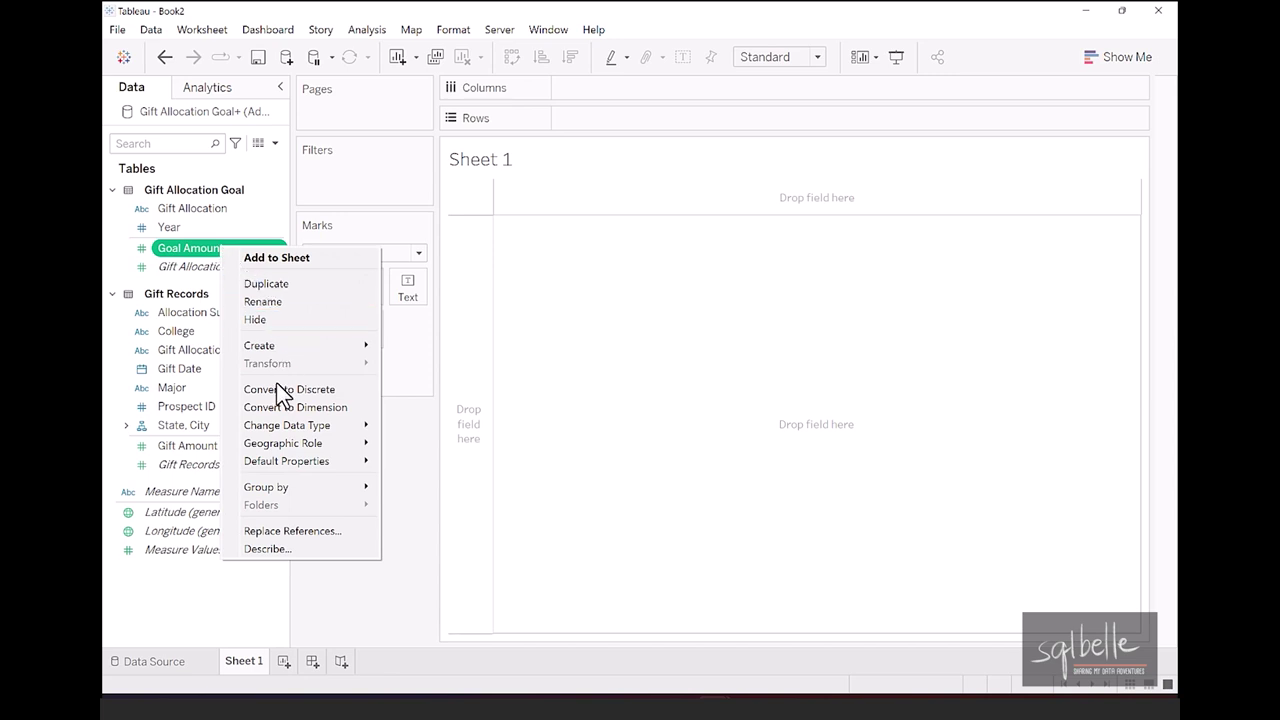
pyautogui.moveTo(286, 461)
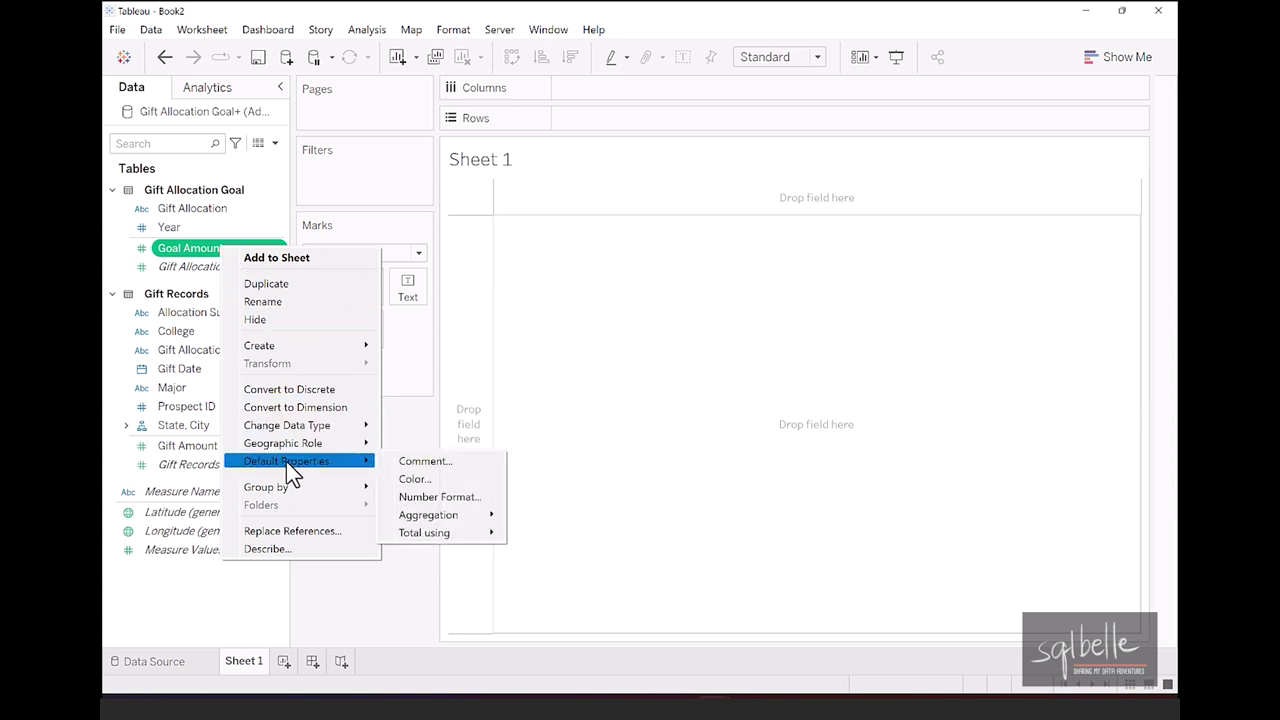
pyautogui.click(416, 497)
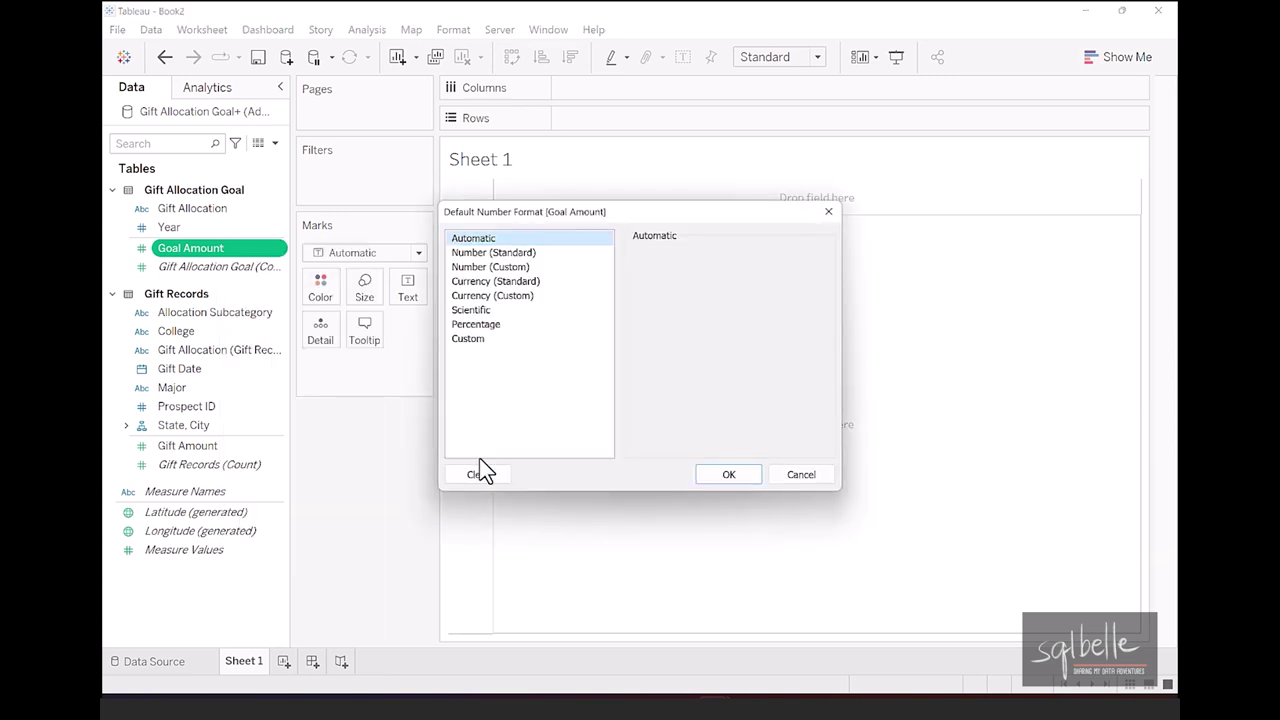
pyautogui.click(502, 298)
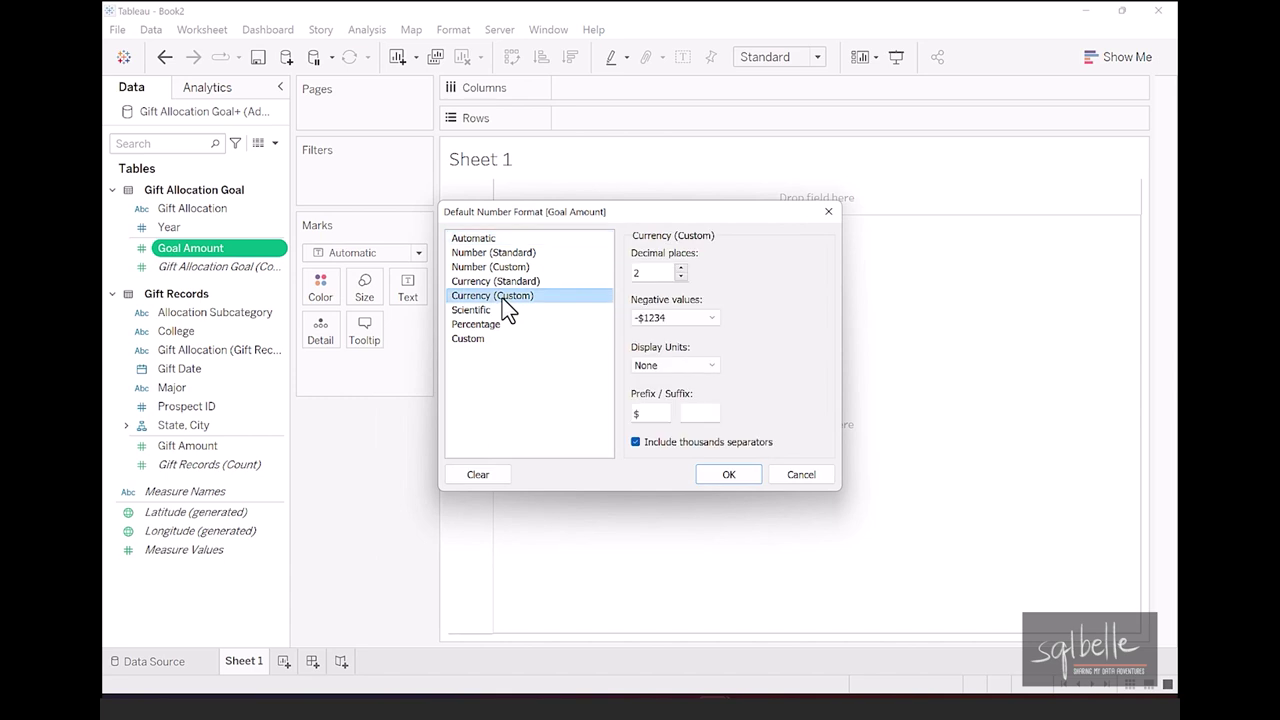
pyautogui.click(682, 277)
pyautogui.click(665, 366)
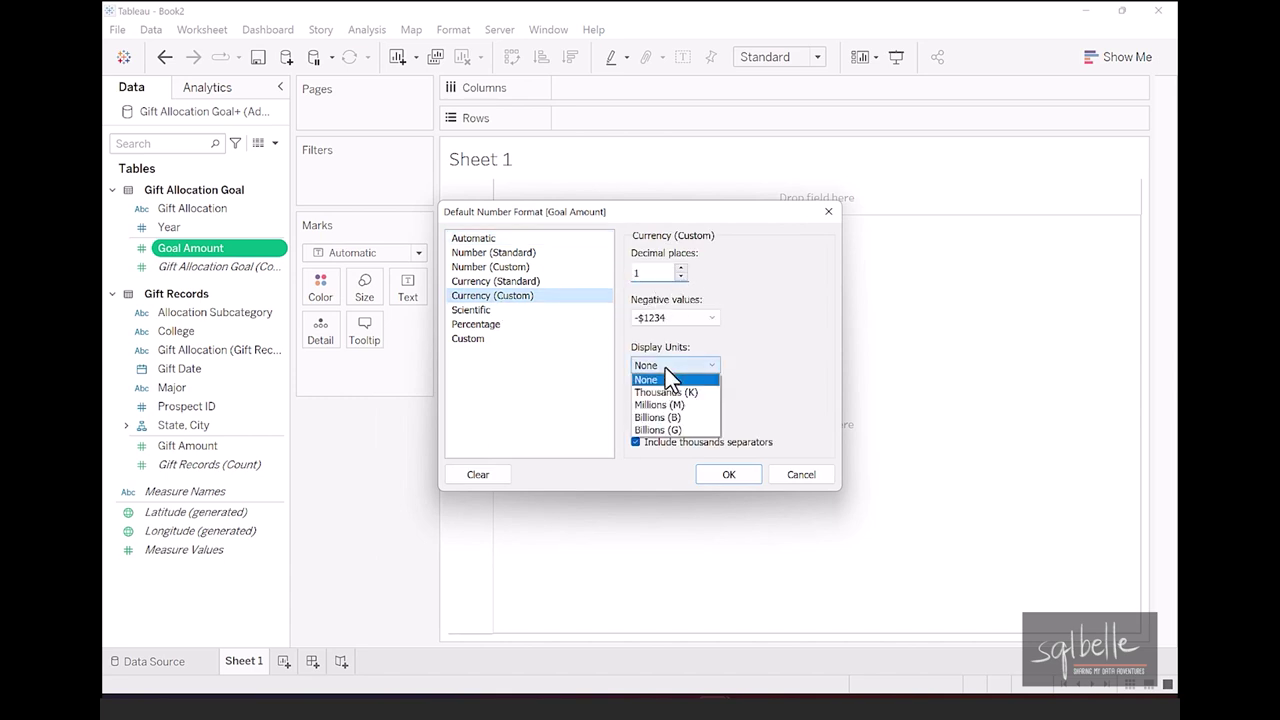
pyautogui.click(662, 404)
pyautogui.click(708, 474)
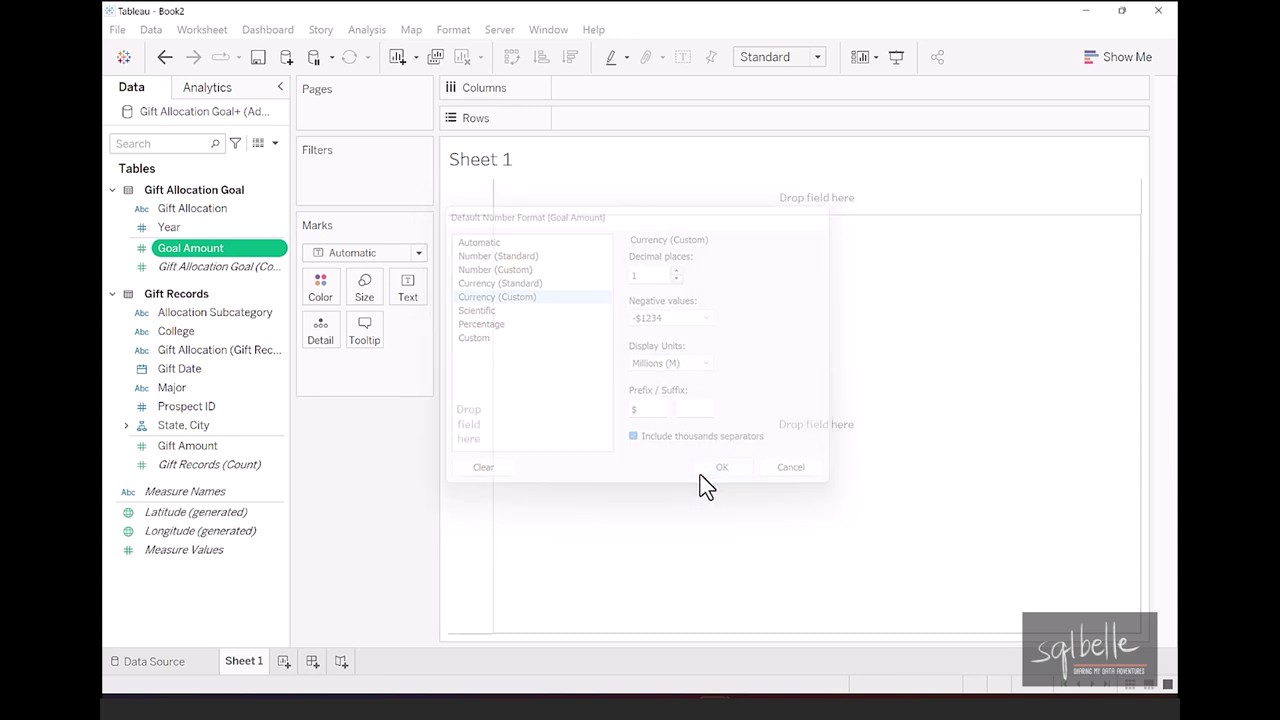
# Give Gift Amount a default custom currency format with zero decimals.
pyautogui.click(258, 447)
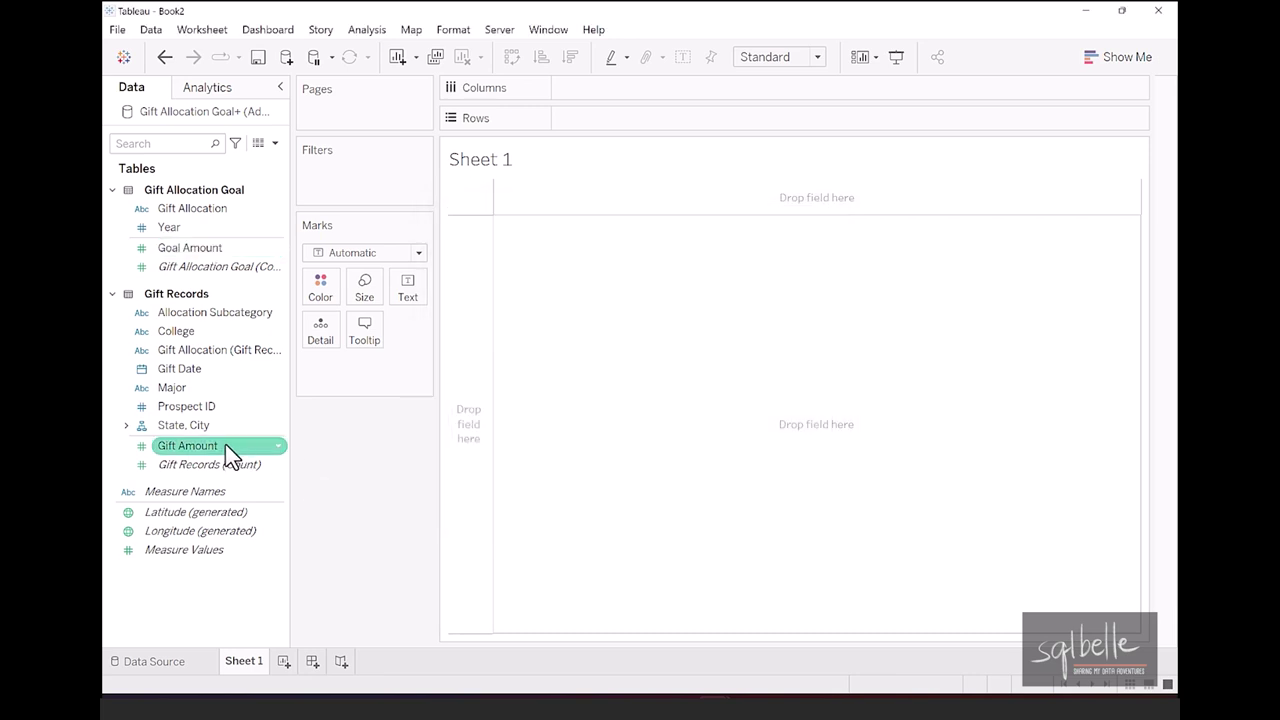
pyautogui.rightClick(226, 453)
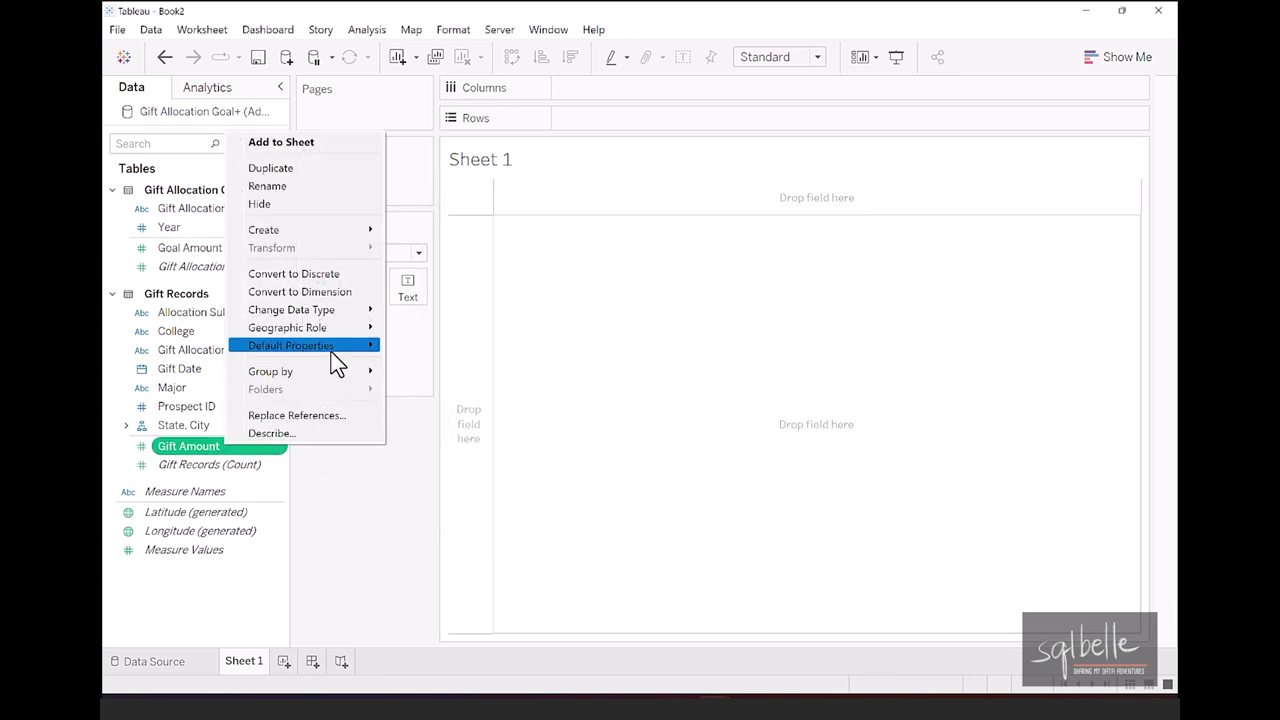
pyautogui.moveTo(331, 350)
pyautogui.click(455, 382)
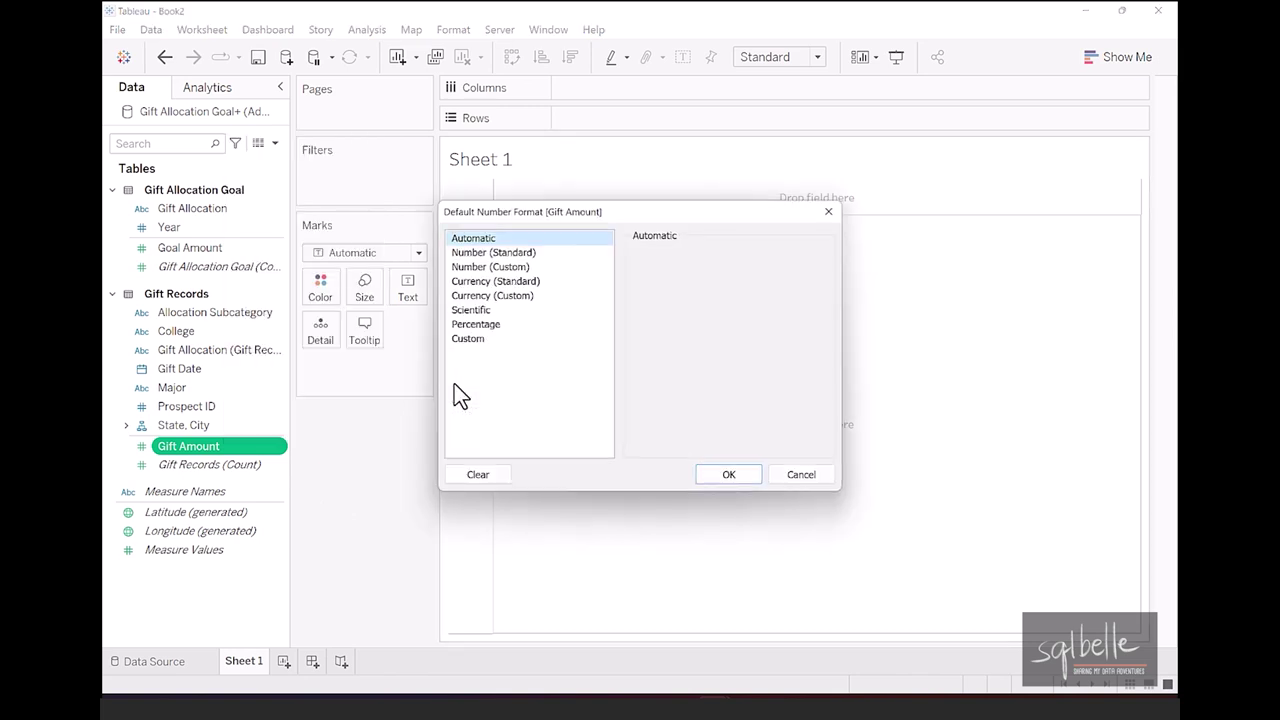
pyautogui.click(519, 300)
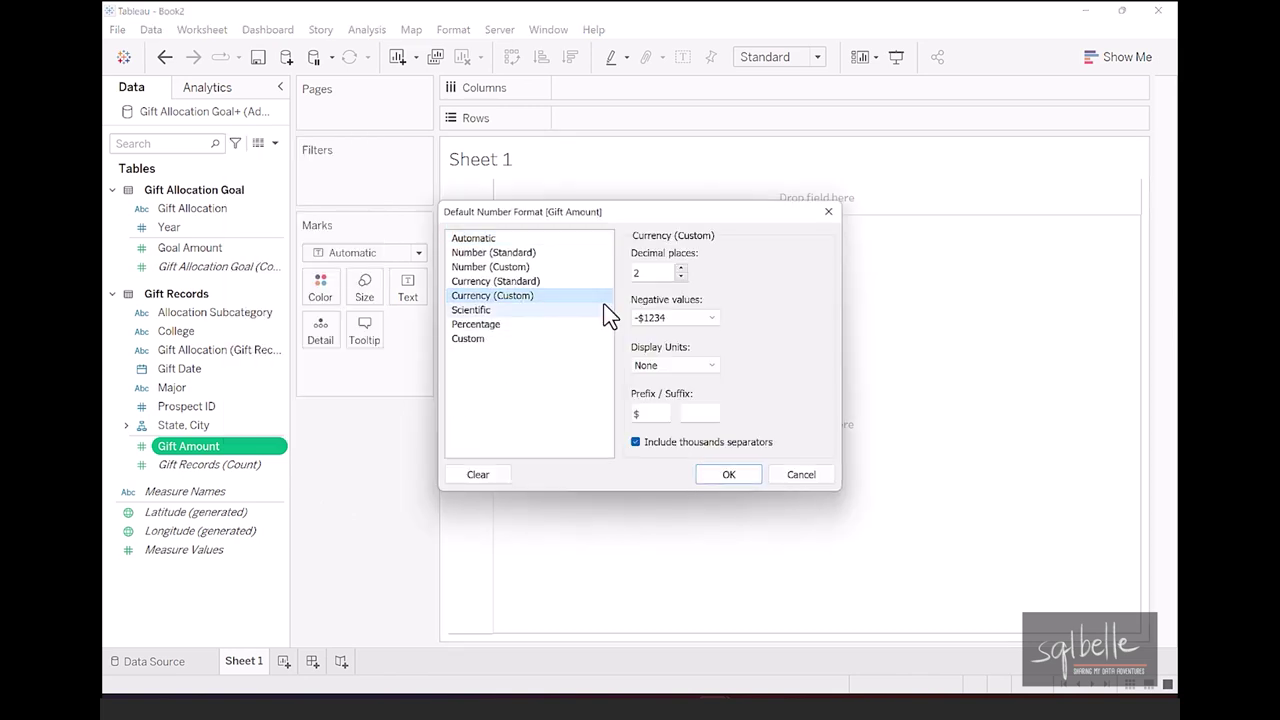
pyautogui.click(680, 277)
pyautogui.click(680, 277)
pyautogui.click(718, 475)
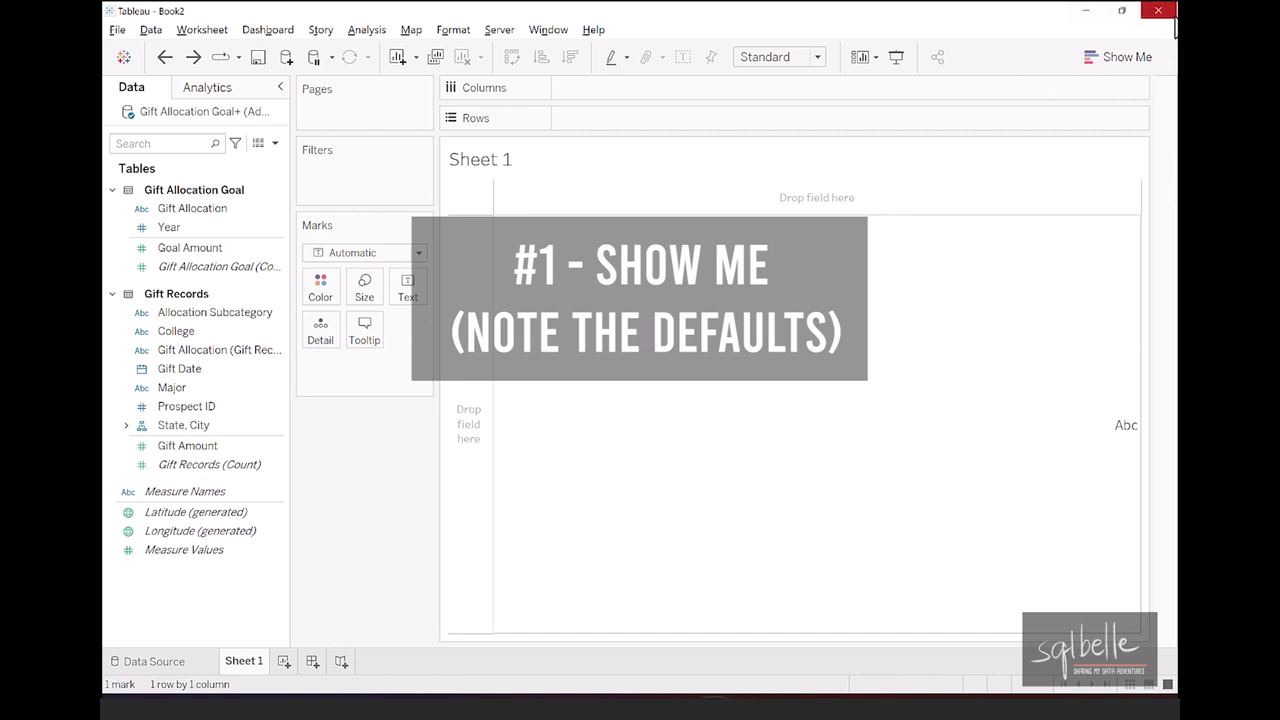
# Bring up Show Me and mark the bullet graph and its field requirements for viewers.
pyautogui.click(1108, 60)
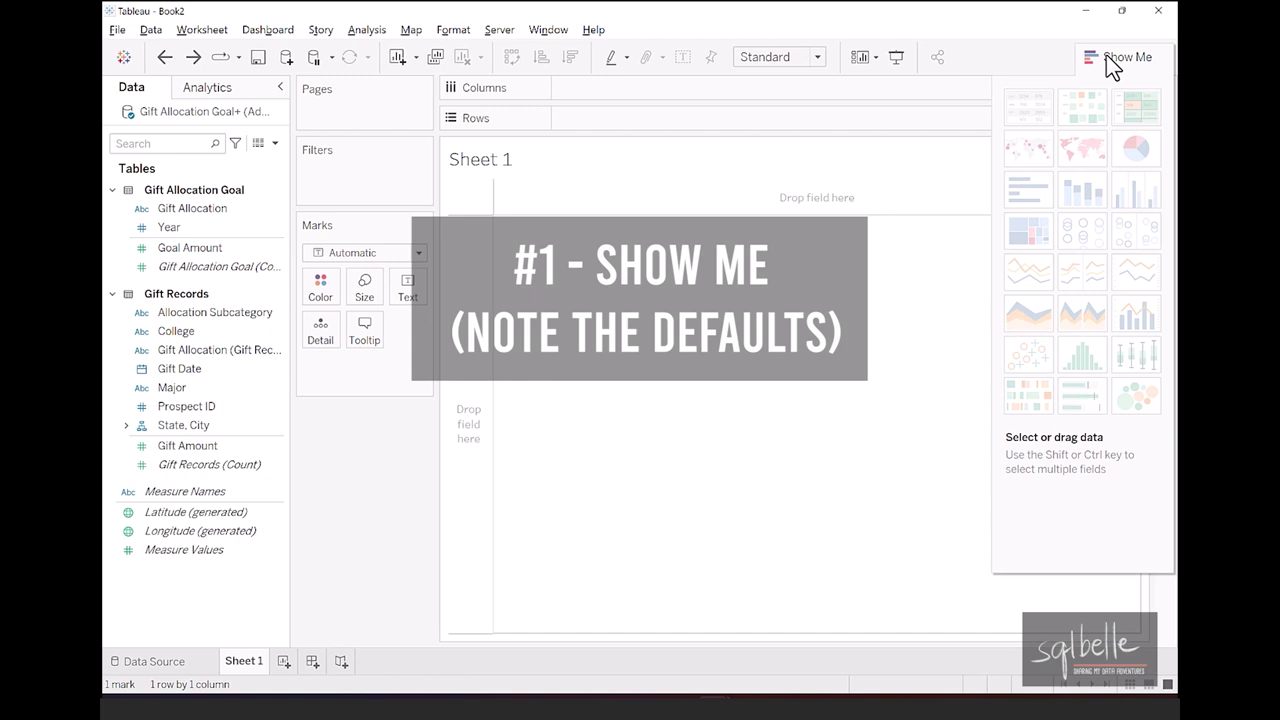
pyautogui.moveTo(1105, 384)
pyautogui.mouseDown()
pyautogui.moveTo(1090, 419)
pyautogui.moveTo(1118, 392)
pyautogui.mouseUp()
pyautogui.press('Escape')
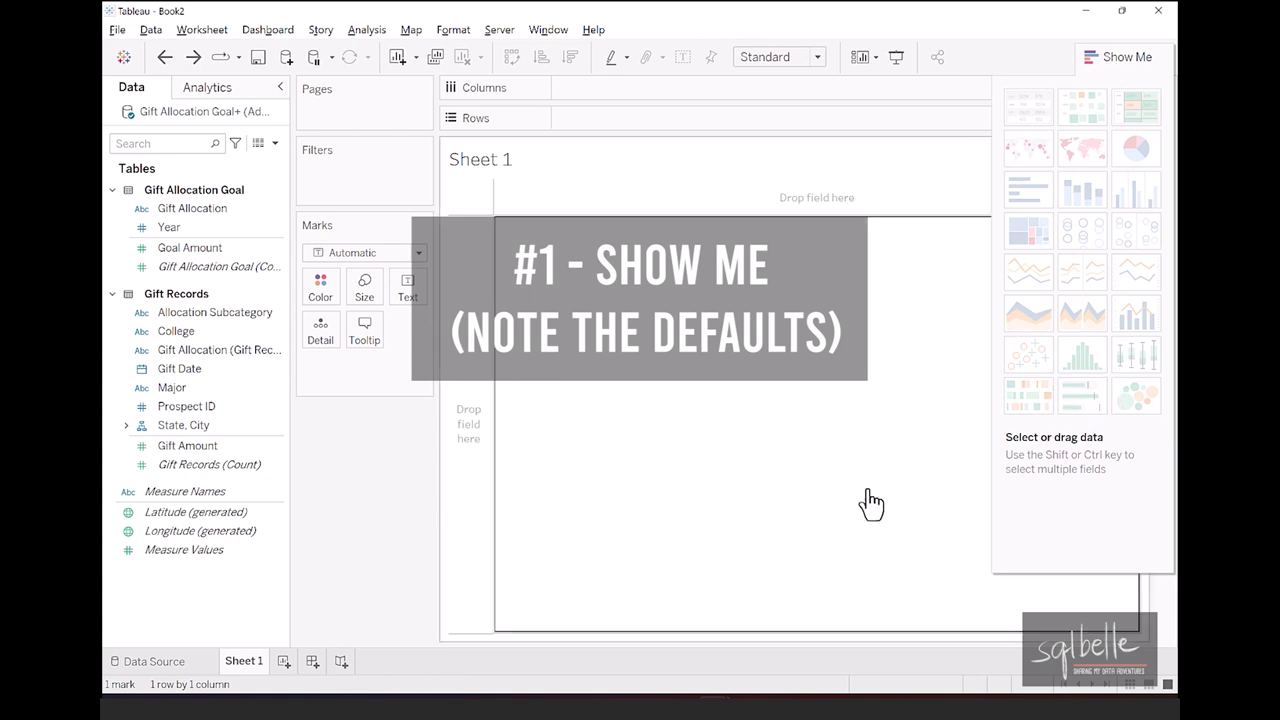
pyautogui.moveTo(1086, 395)
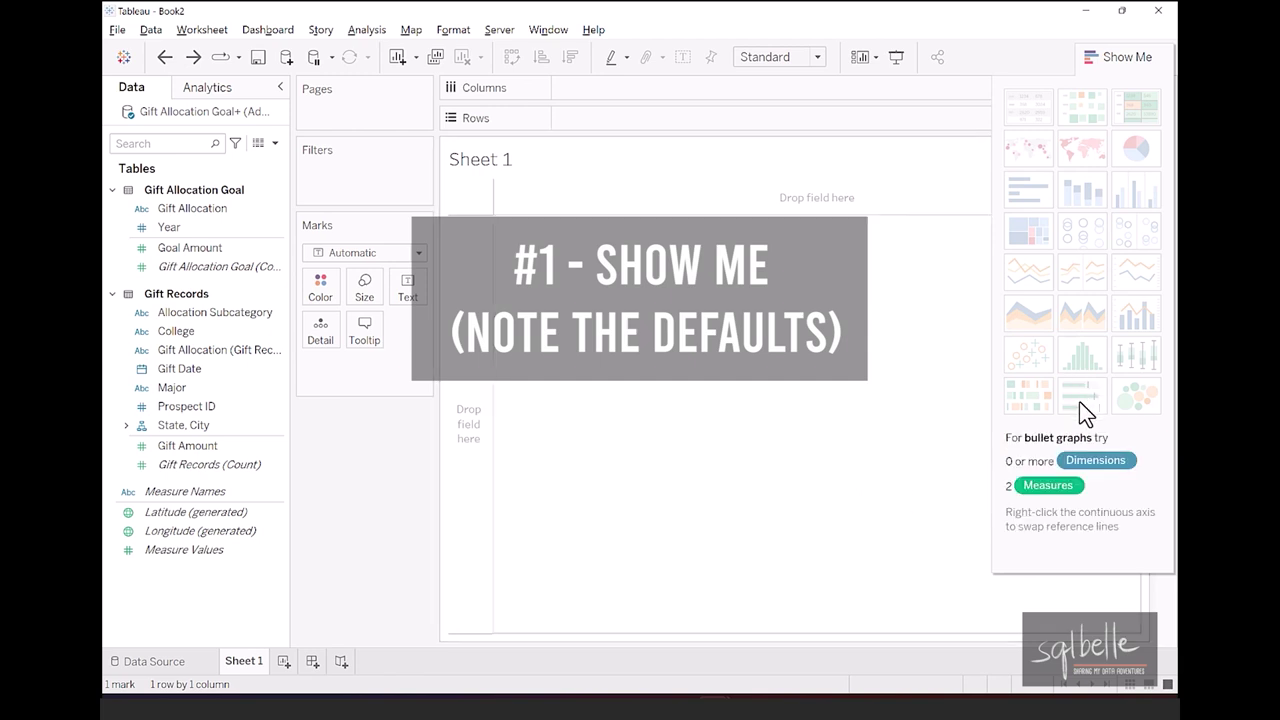
pyautogui.hotkey('ctrl', '2')
pyautogui.moveTo(1120, 422)
pyautogui.mouseDown()
pyautogui.moveTo(1146, 486)
pyautogui.moveTo(1130, 437)
pyautogui.mouseUp()
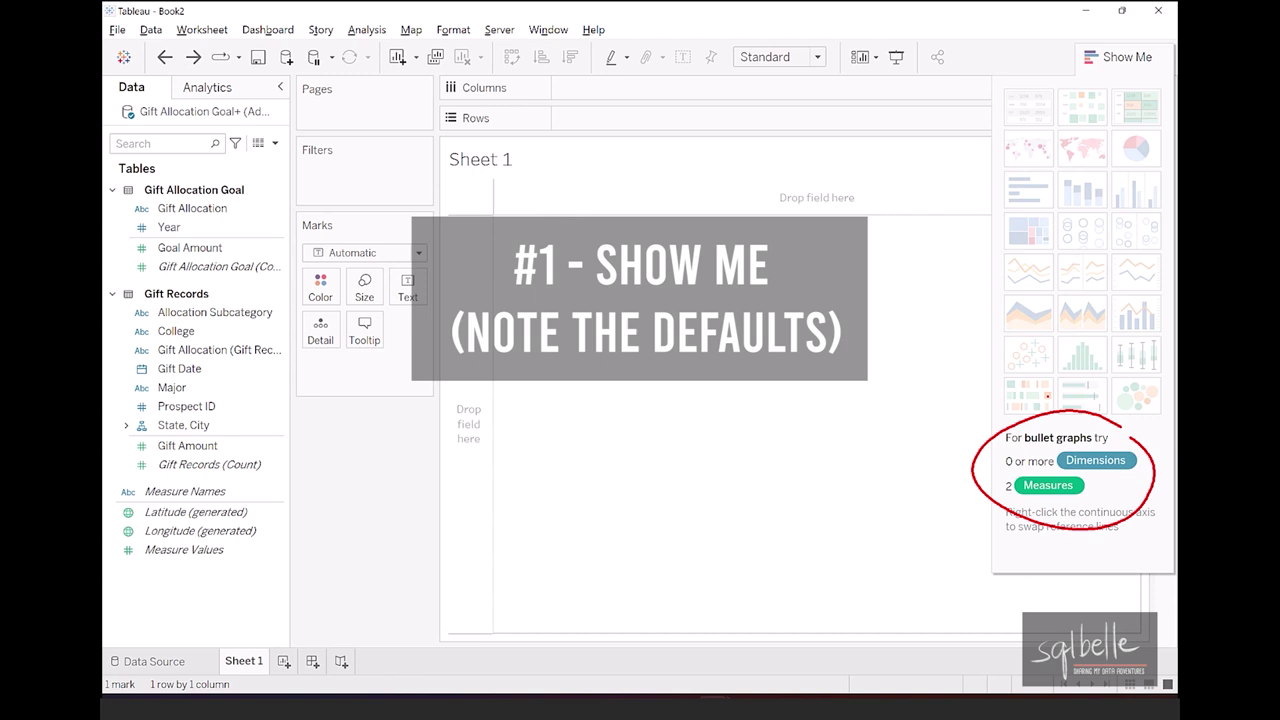
pyautogui.moveTo(244, 212)
pyautogui.mouseDown()
pyautogui.moveTo(276, 297)
pyautogui.moveTo(306, 318)
pyautogui.moveTo(266, 458)
pyautogui.mouseUp()
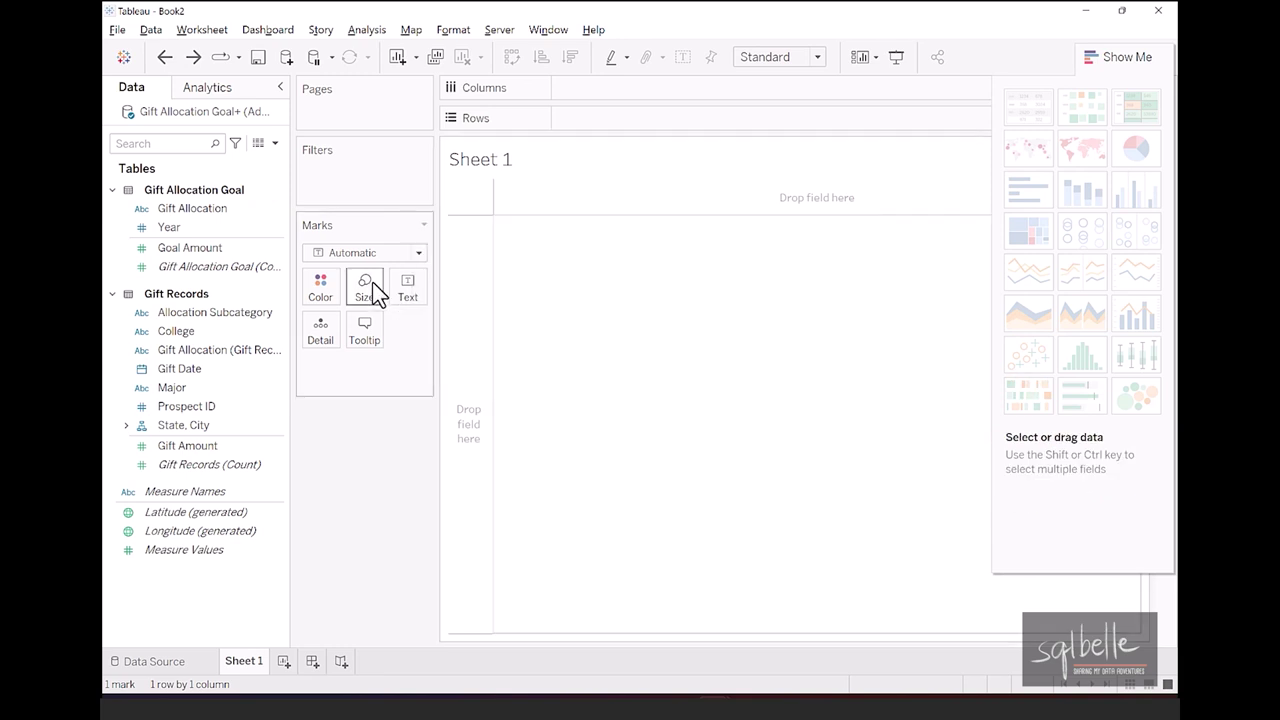
# Multi-select Gift Allocation, Year, Goal Amount and Gift Amount for the bullet graph.
pyautogui.click(190, 213)
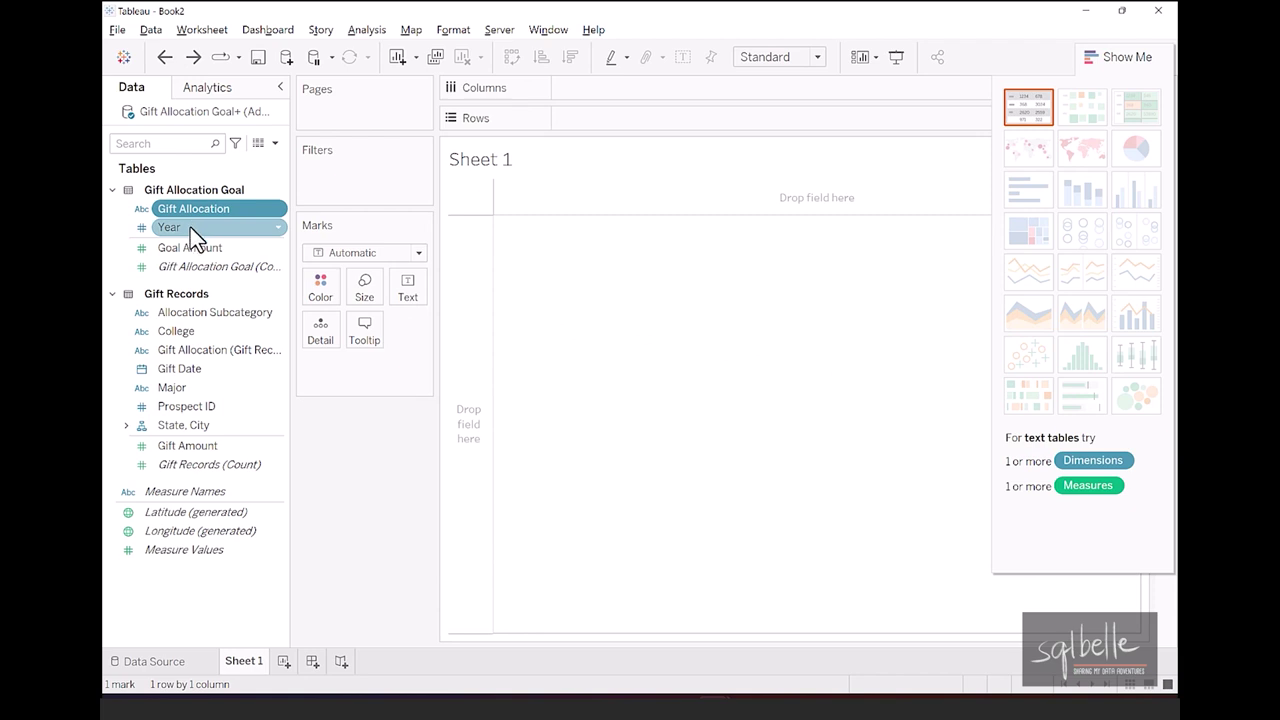
pyautogui.keyDown('ctrl'); pyautogui.click(190, 227); pyautogui.keyUp('ctrl')
pyautogui.keyDown('ctrl'); pyautogui.click(195, 247); pyautogui.keyUp('ctrl')
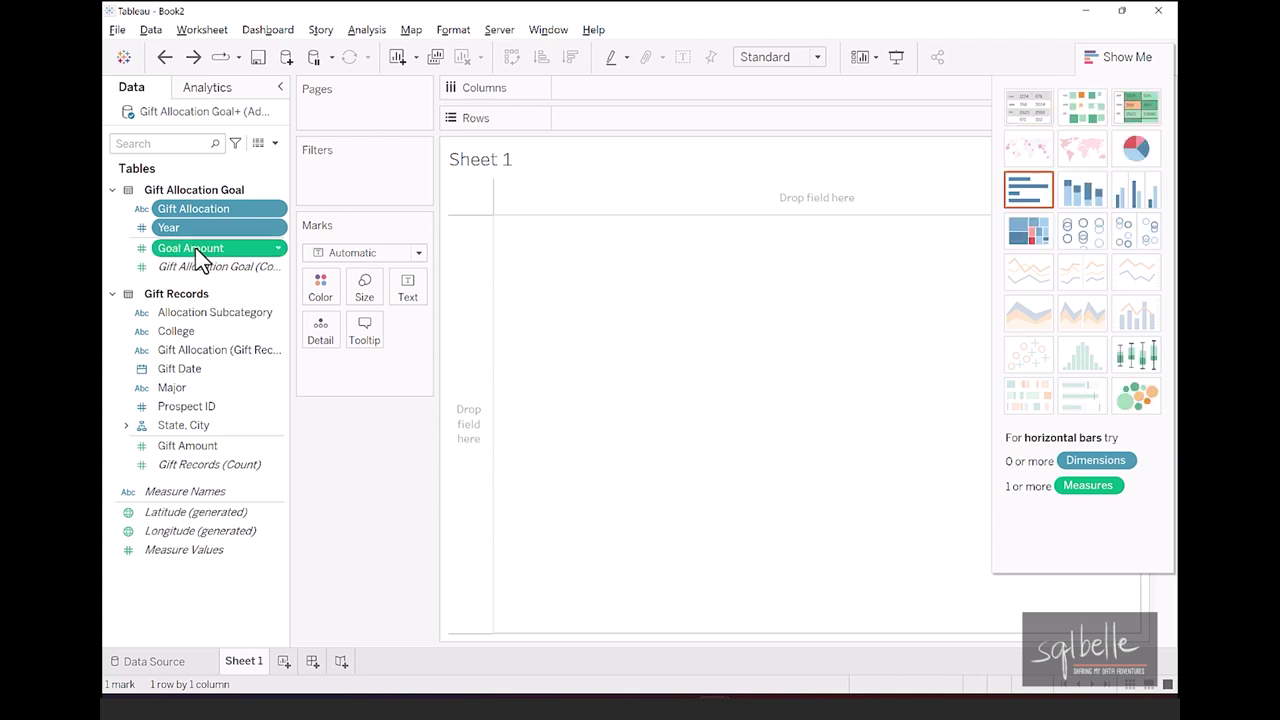
pyautogui.keyDown('ctrl'); pyautogui.click(225, 446); pyautogui.keyUp('ctrl')
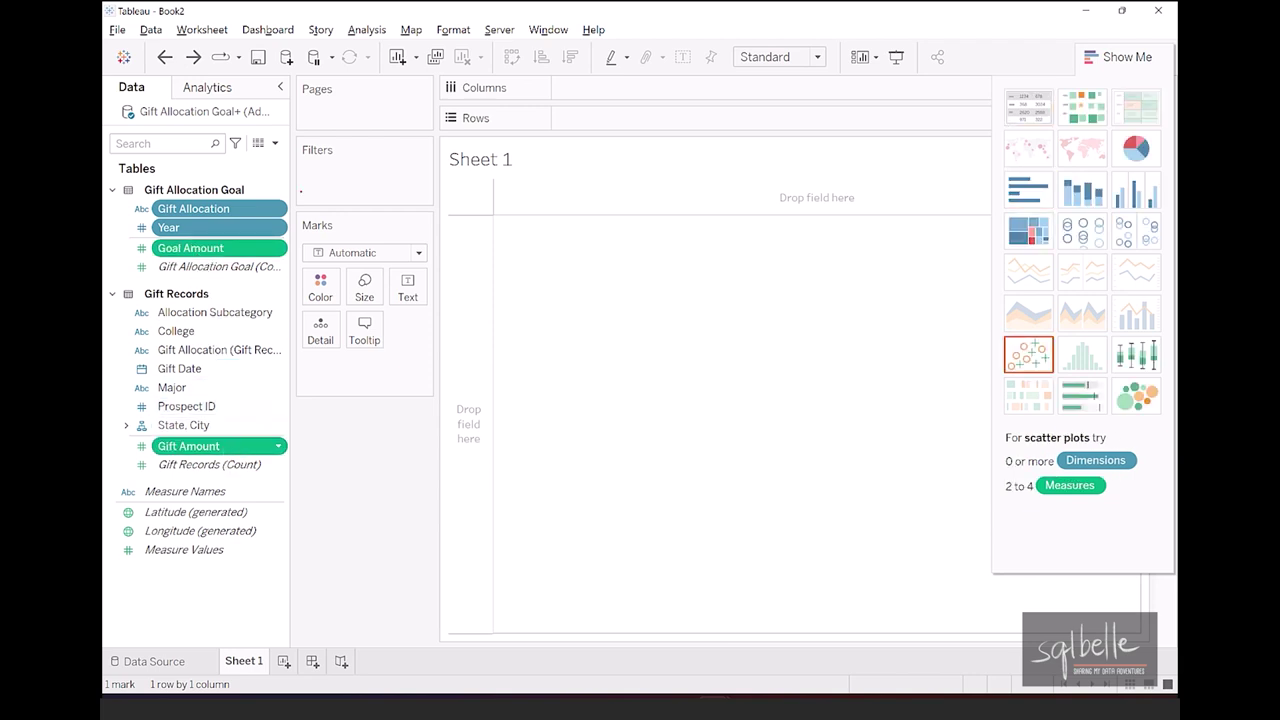
pyautogui.moveTo(287, 185)
pyautogui.mouseDown()
pyautogui.moveTo(368, 297)
pyautogui.moveTo(318, 514)
pyautogui.mouseUp()
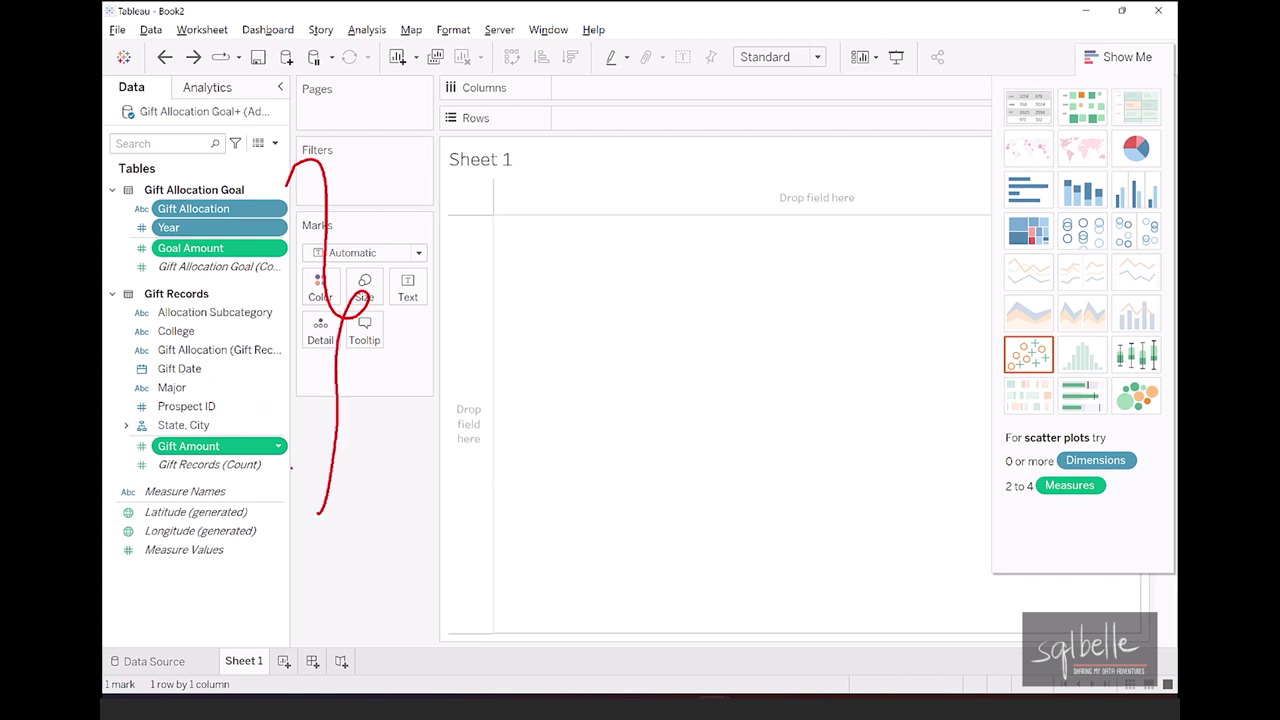
pyautogui.moveTo(1108, 376)
pyautogui.mouseDown()
pyautogui.moveTo(1056, 434)
pyautogui.moveTo(1125, 400)
pyautogui.mouseUp()
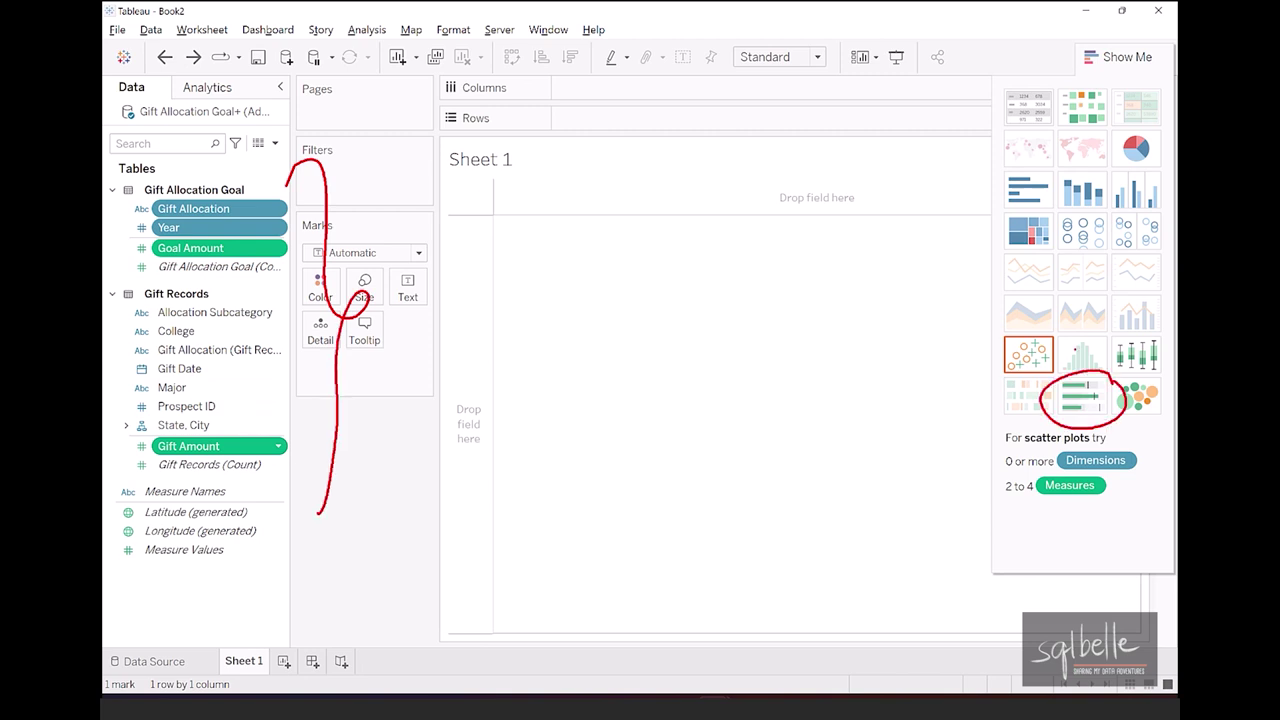
pyautogui.press('Escape')
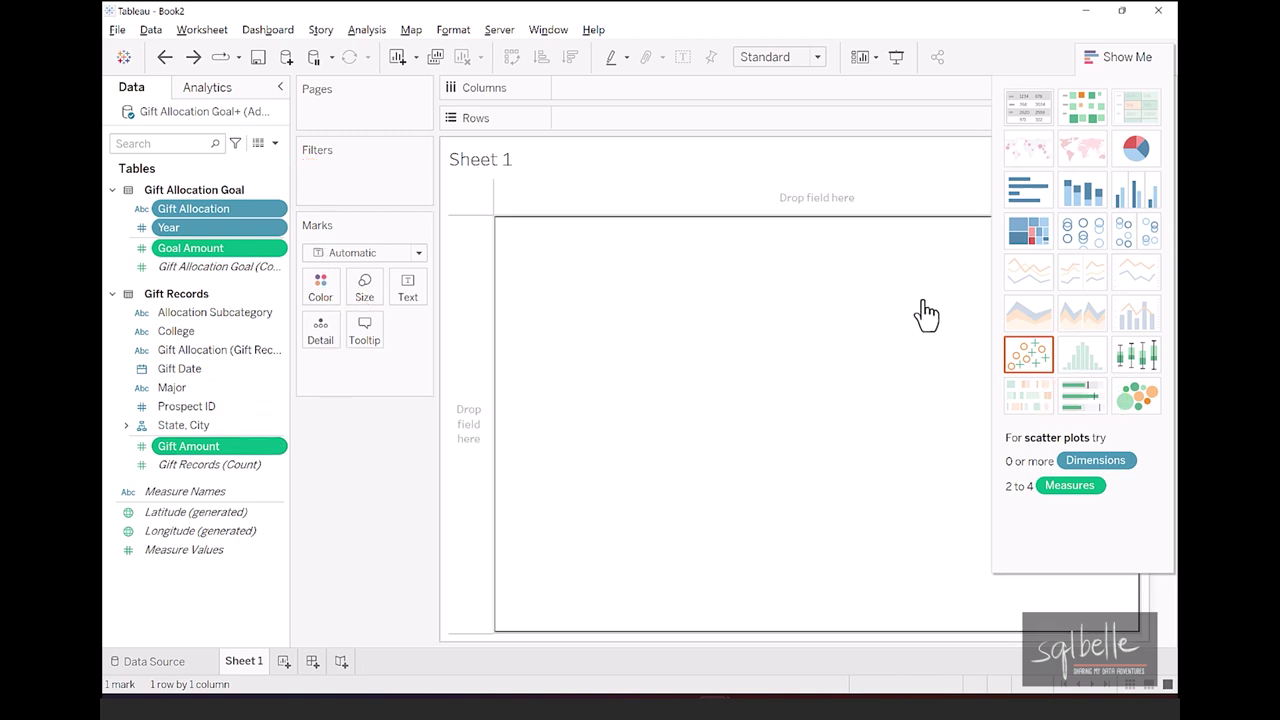
# Apply the bullet graph to the selected fields and collapse Show Me to see the full chart.
pyautogui.click(1100, 405)
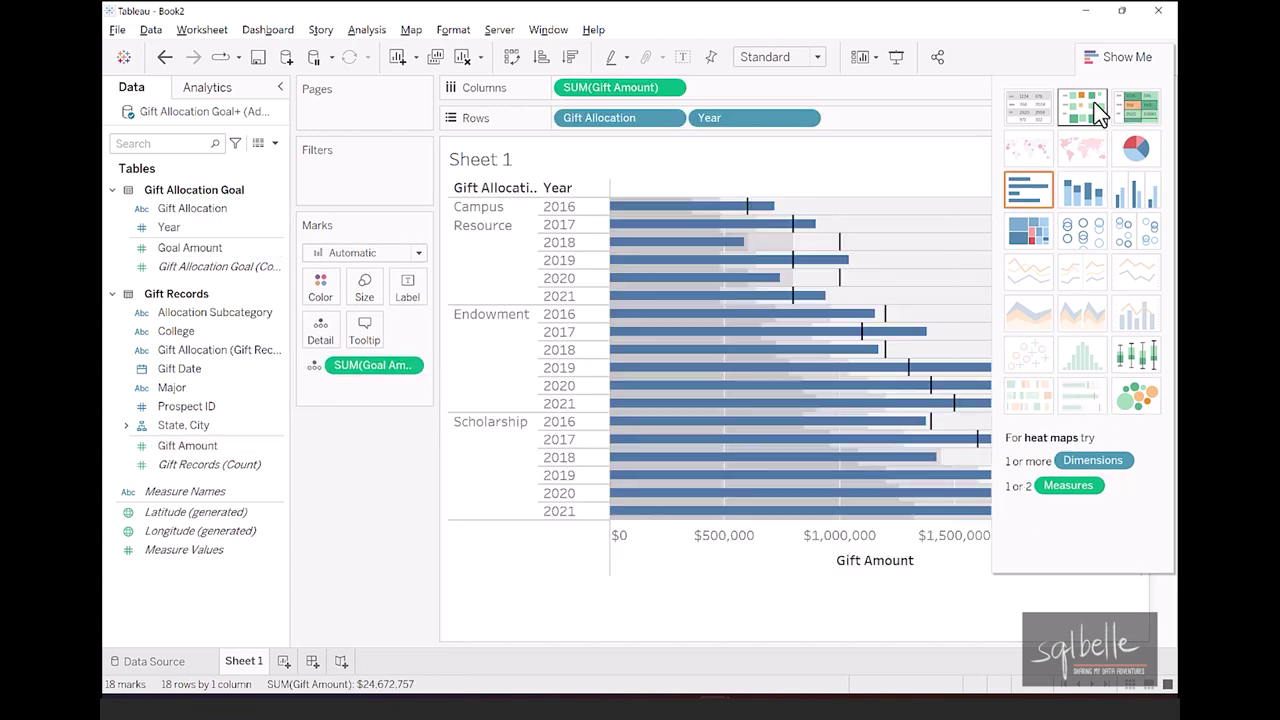
pyautogui.click(1111, 56)
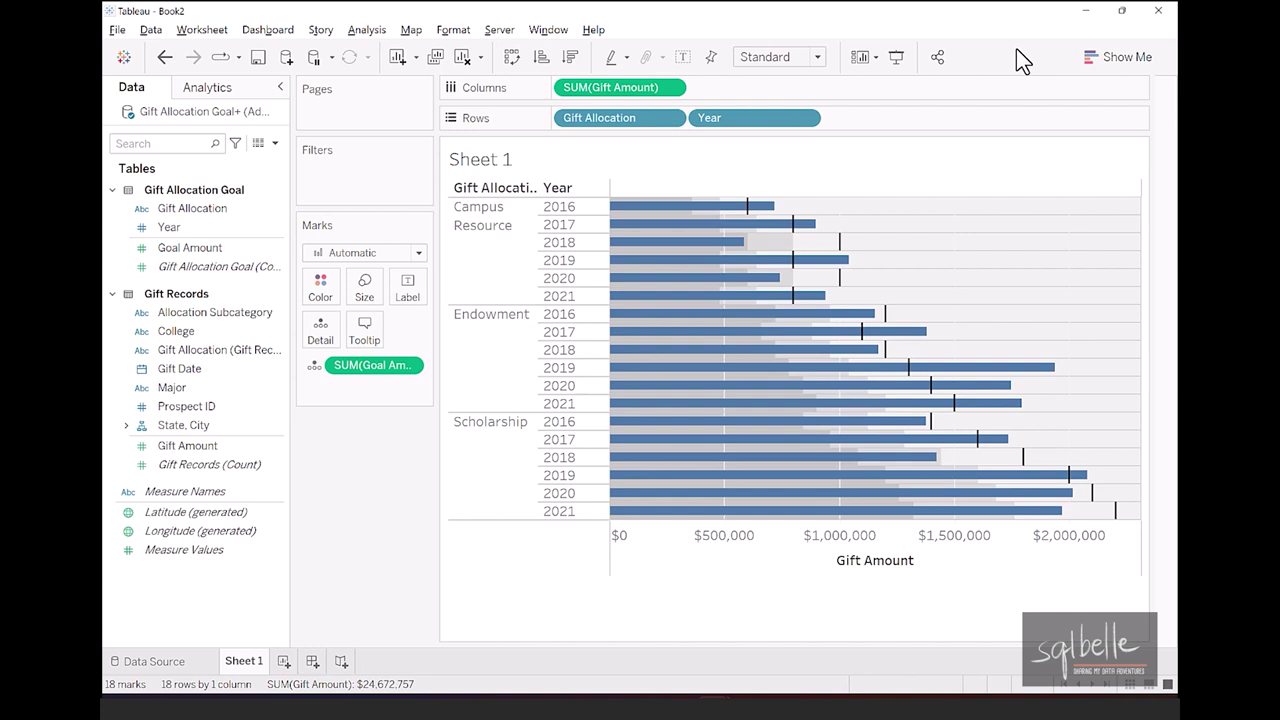
pyautogui.click(652, 546)
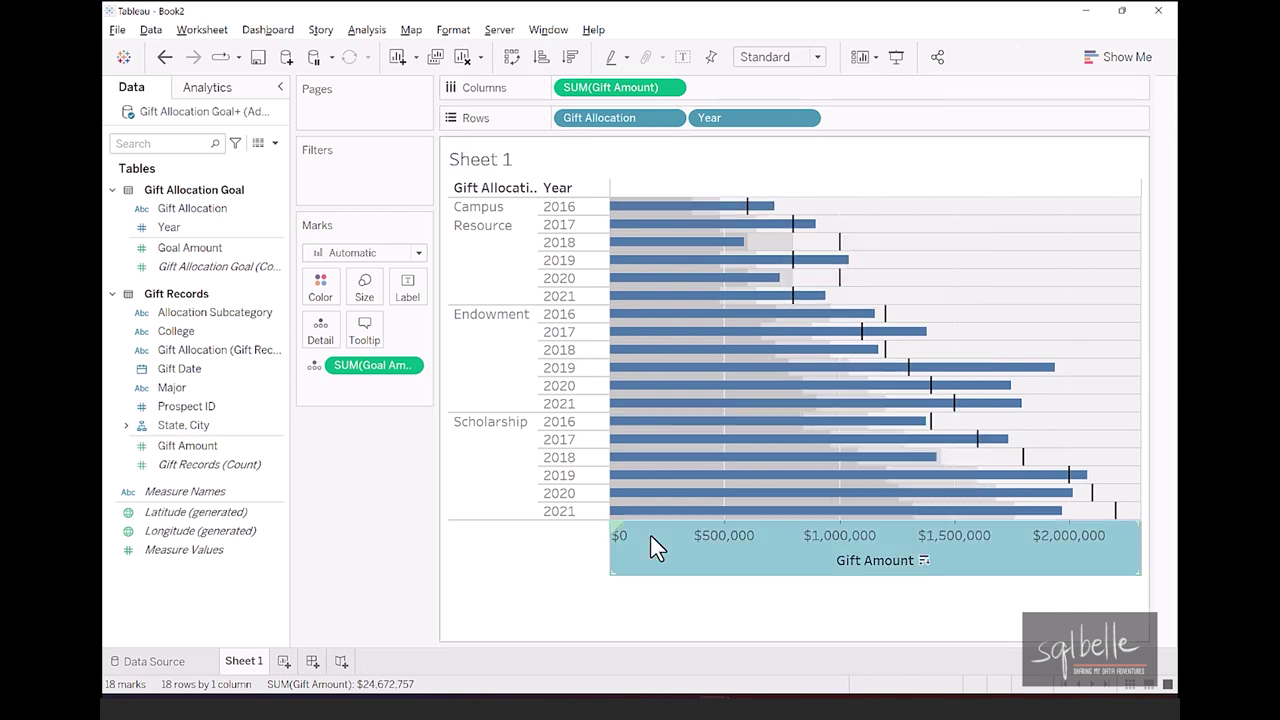
pyautogui.rightClick(652, 546)
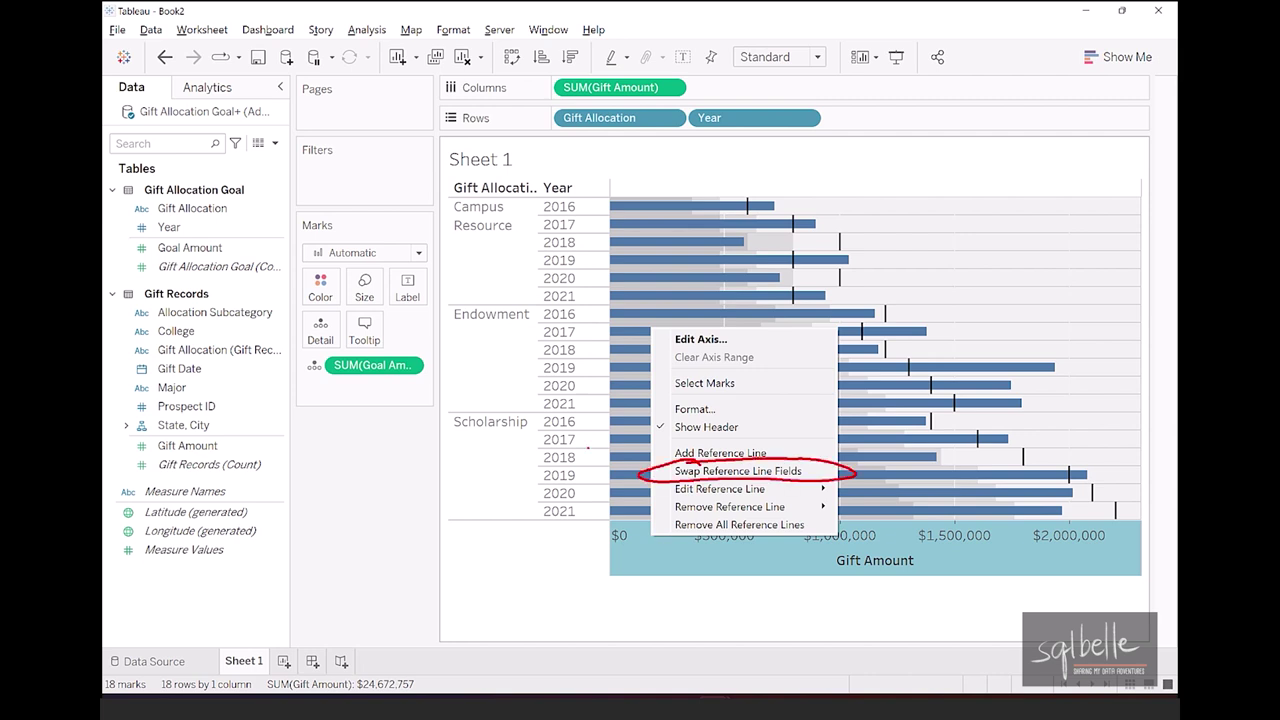
pyautogui.click(725, 620)
pyautogui.rightClick(691, 547)
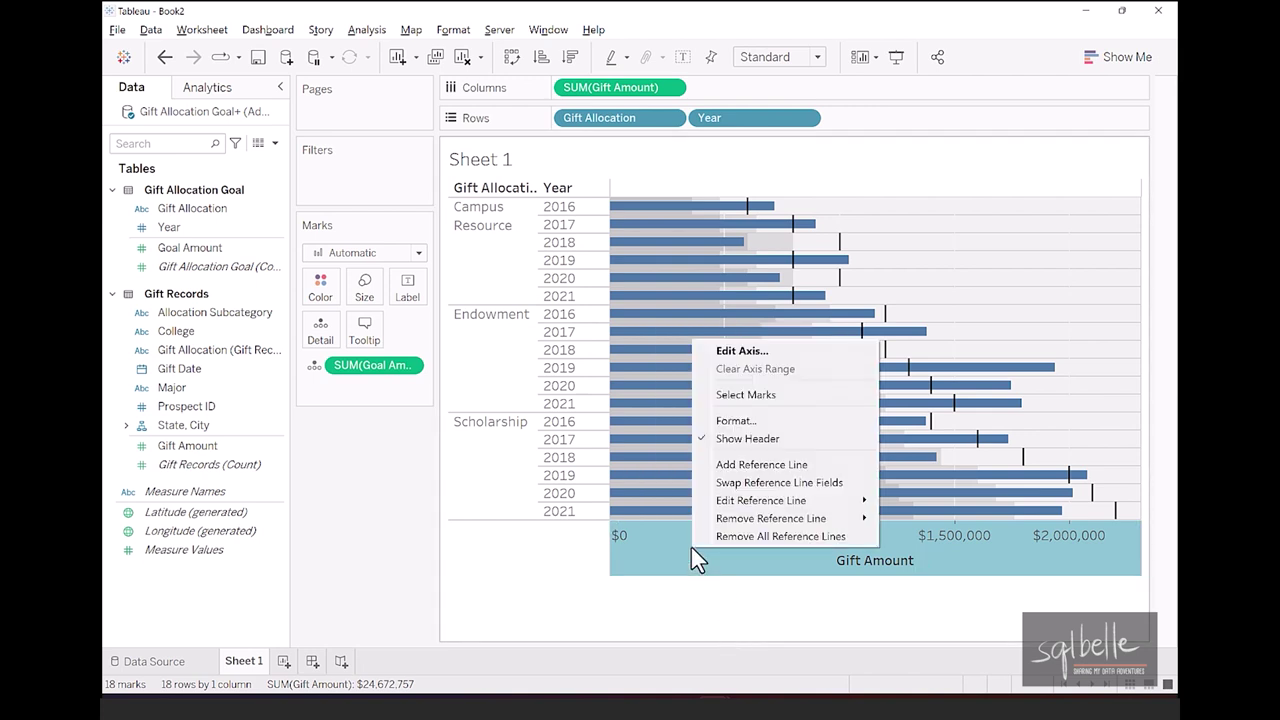
pyautogui.click(744, 486)
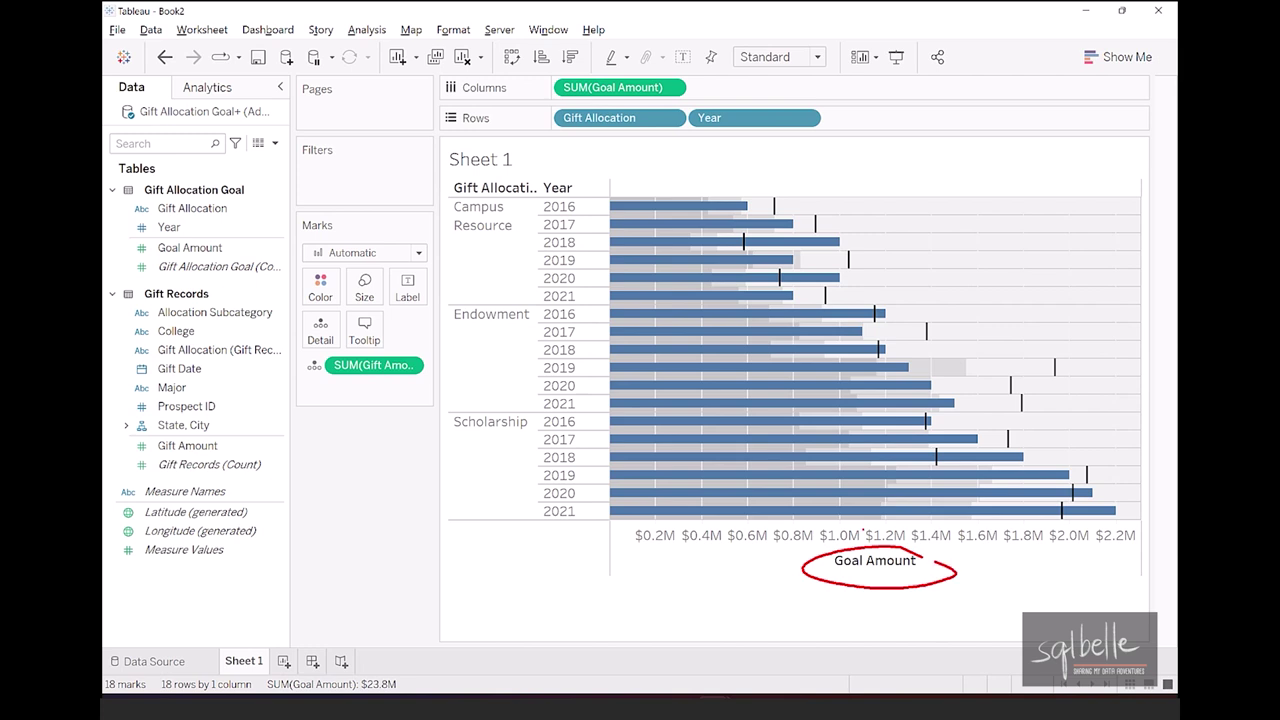
pyautogui.rightClick(771, 561)
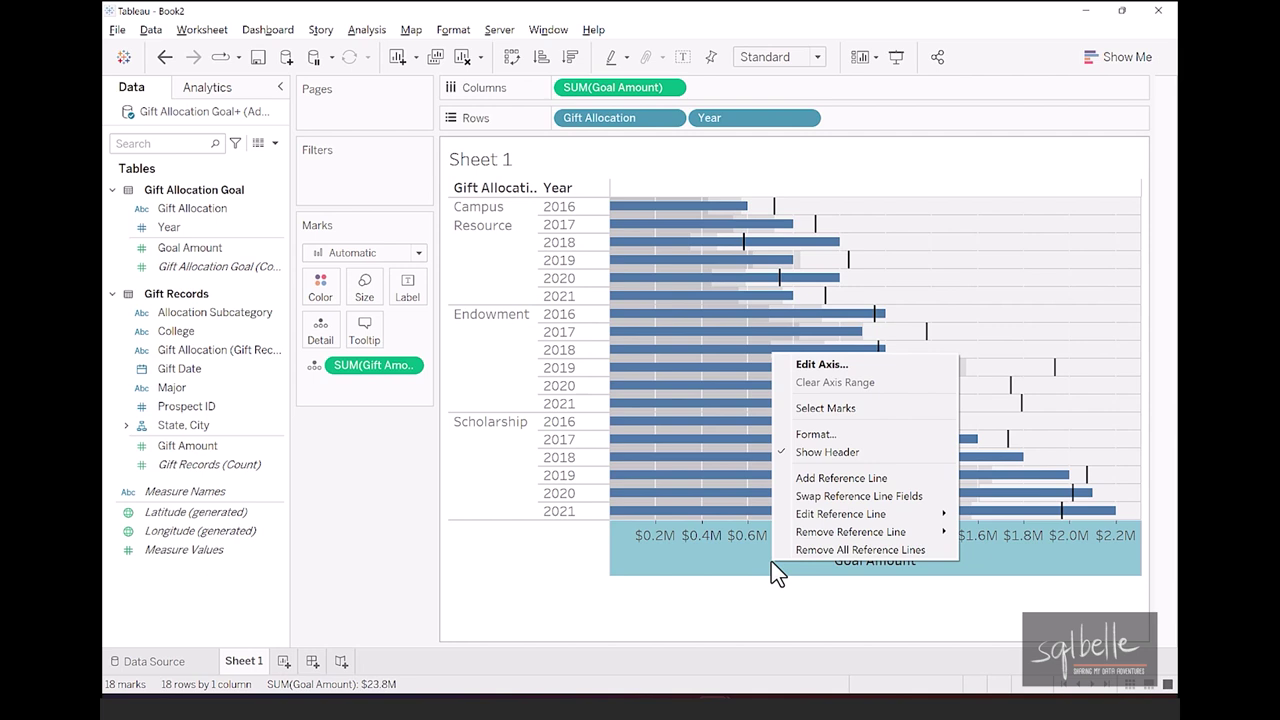
pyautogui.click(845, 497)
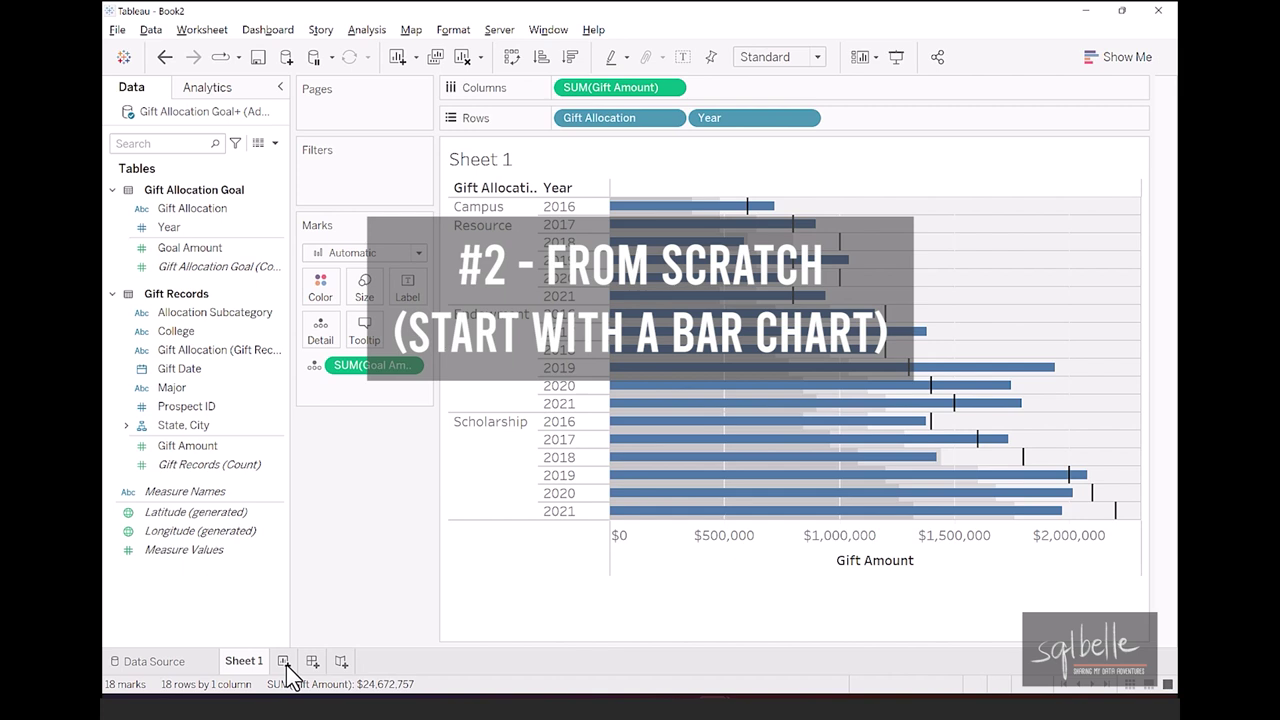
# On a new sheet, plot Gift Amount bars by Gift Allocation and Year with thinner bars.
pyautogui.click(284, 662)
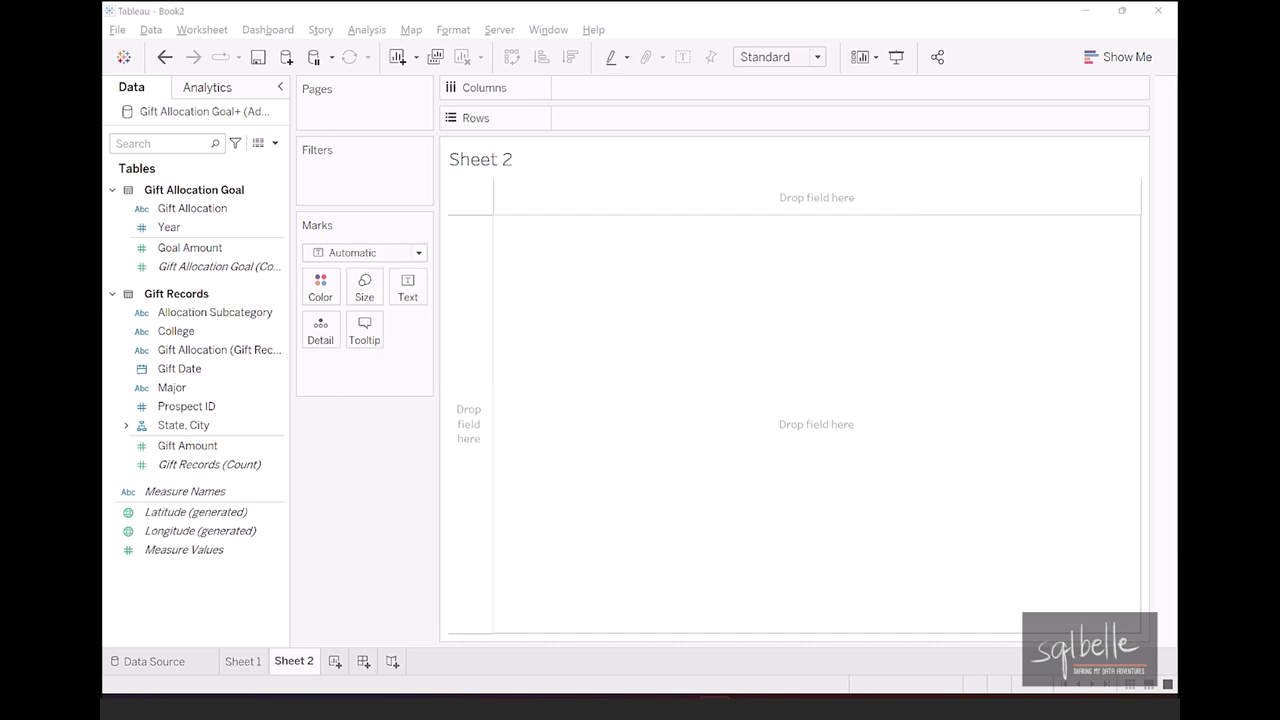
pyautogui.moveTo(209, 210); pyautogui.dragTo(634, 124)
pyautogui.moveTo(203, 232); pyautogui.dragTo(784, 124)
pyautogui.click(223, 452)
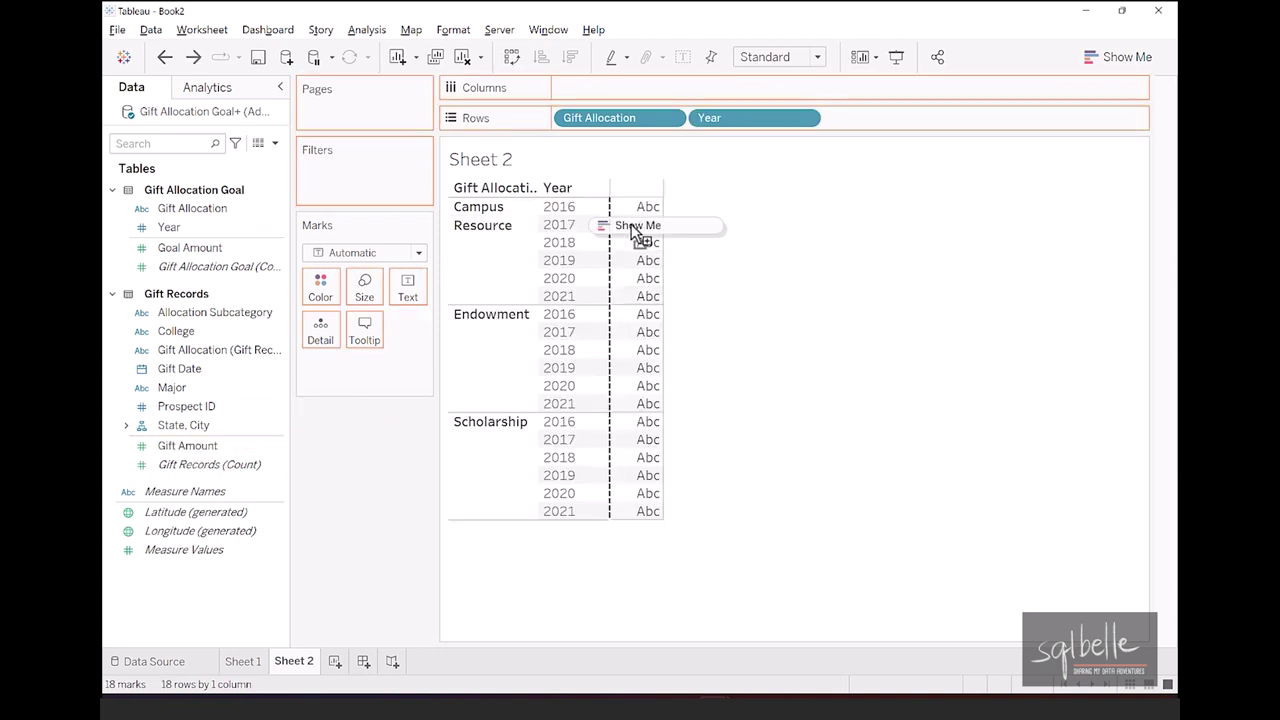
pyautogui.moveTo(631, 232); pyautogui.dragTo(657, 82)
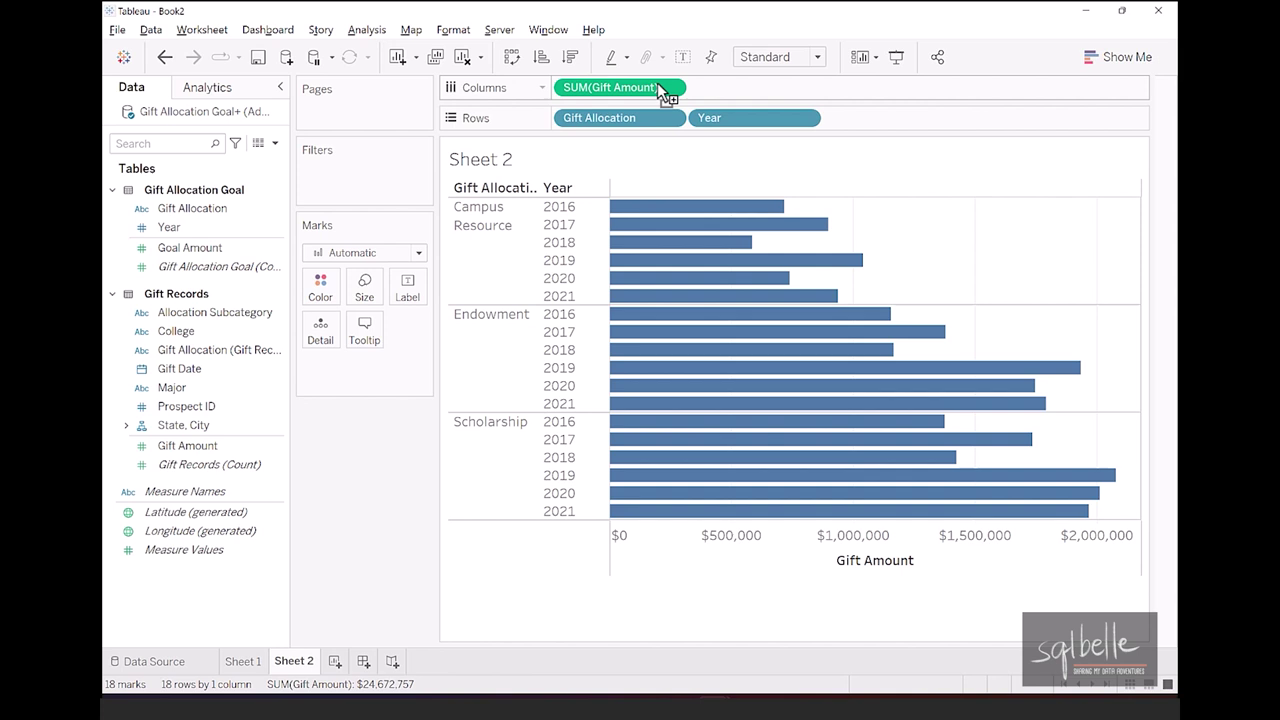
pyautogui.click(364, 287)
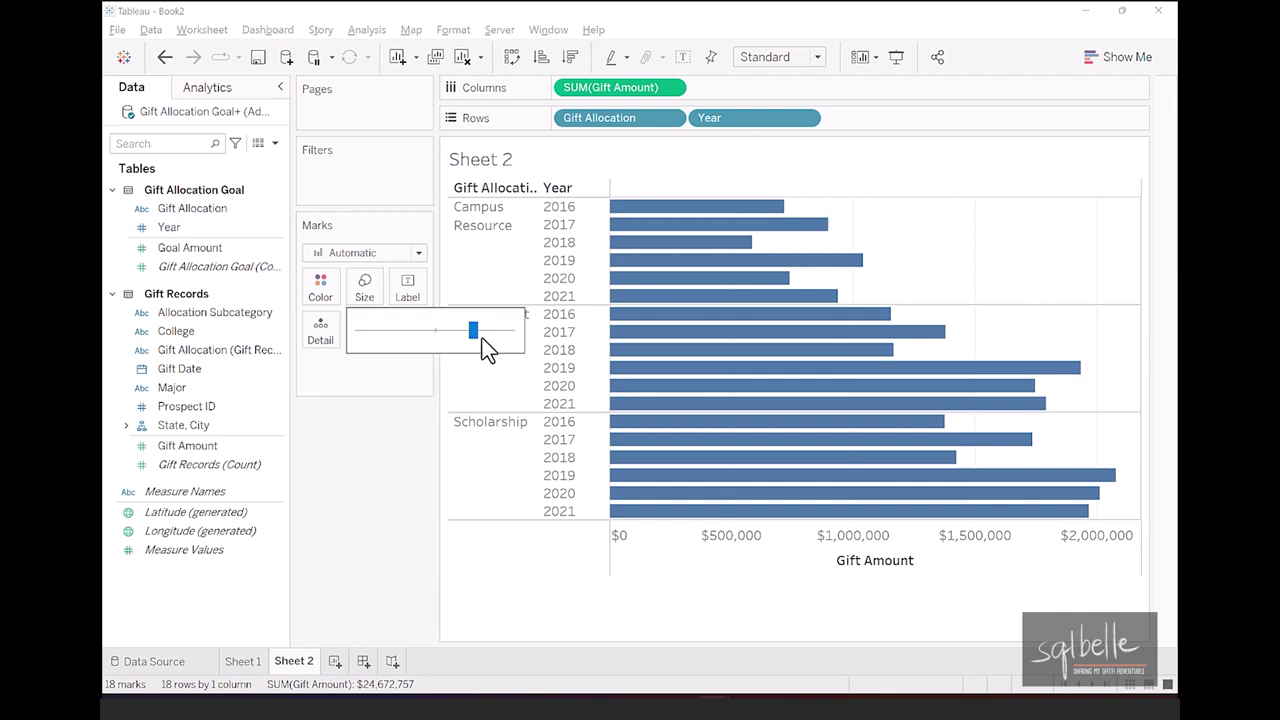
pyautogui.moveTo(428, 334); pyautogui.dragTo(426, 334)
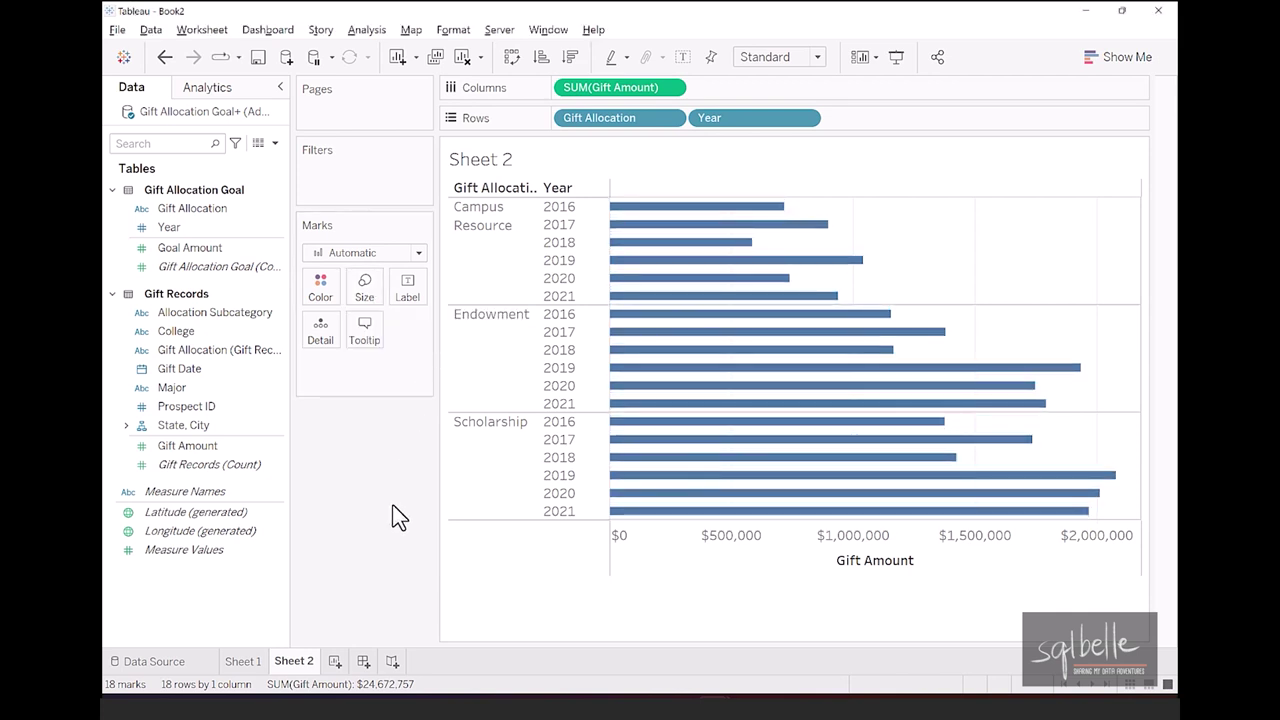
# Put SUM(Goal Amount) on Detail for every bar, ending on the Analytics pane.
pyautogui.click(197, 91)
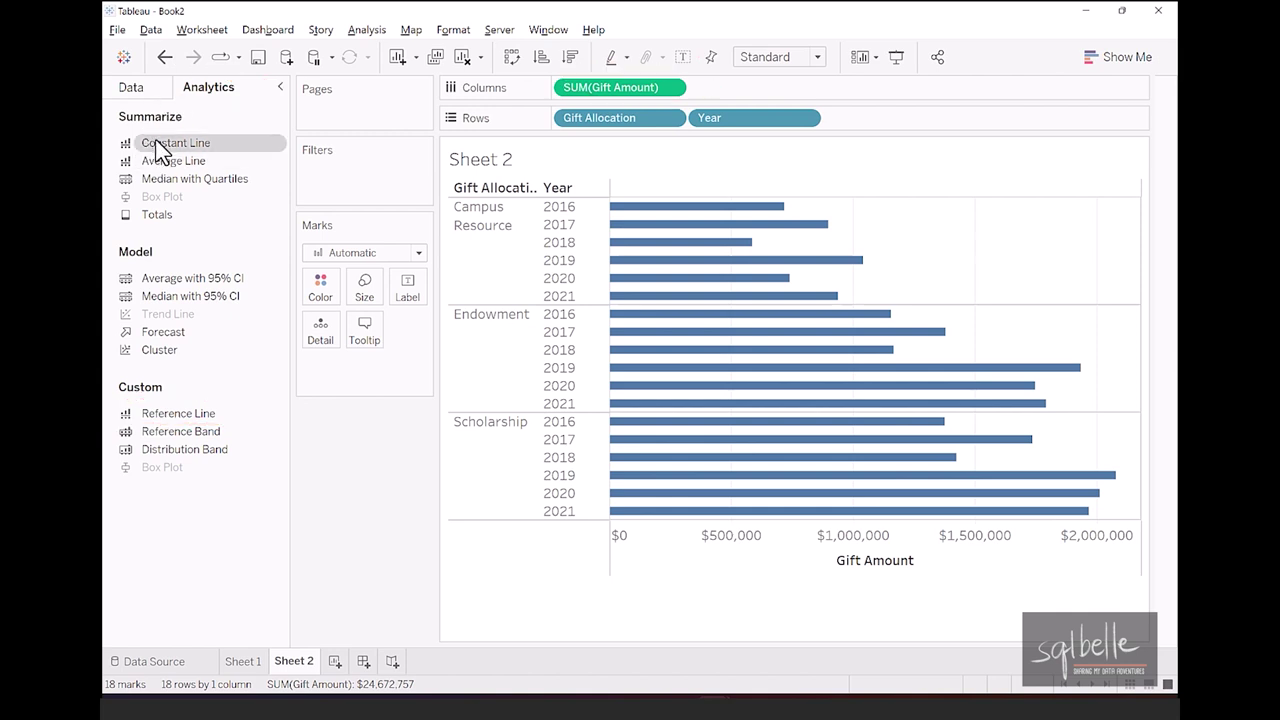
pyautogui.click(134, 92)
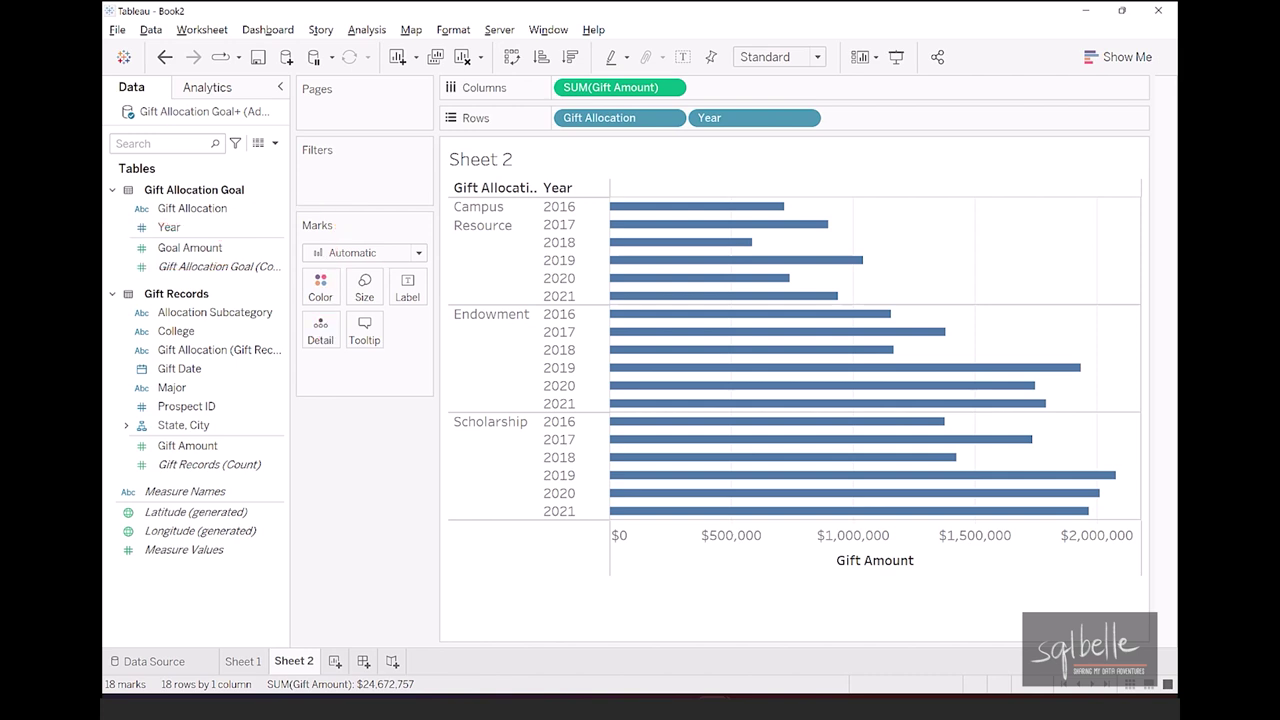
pyautogui.moveTo(189, 247); pyautogui.dragTo(321, 332)
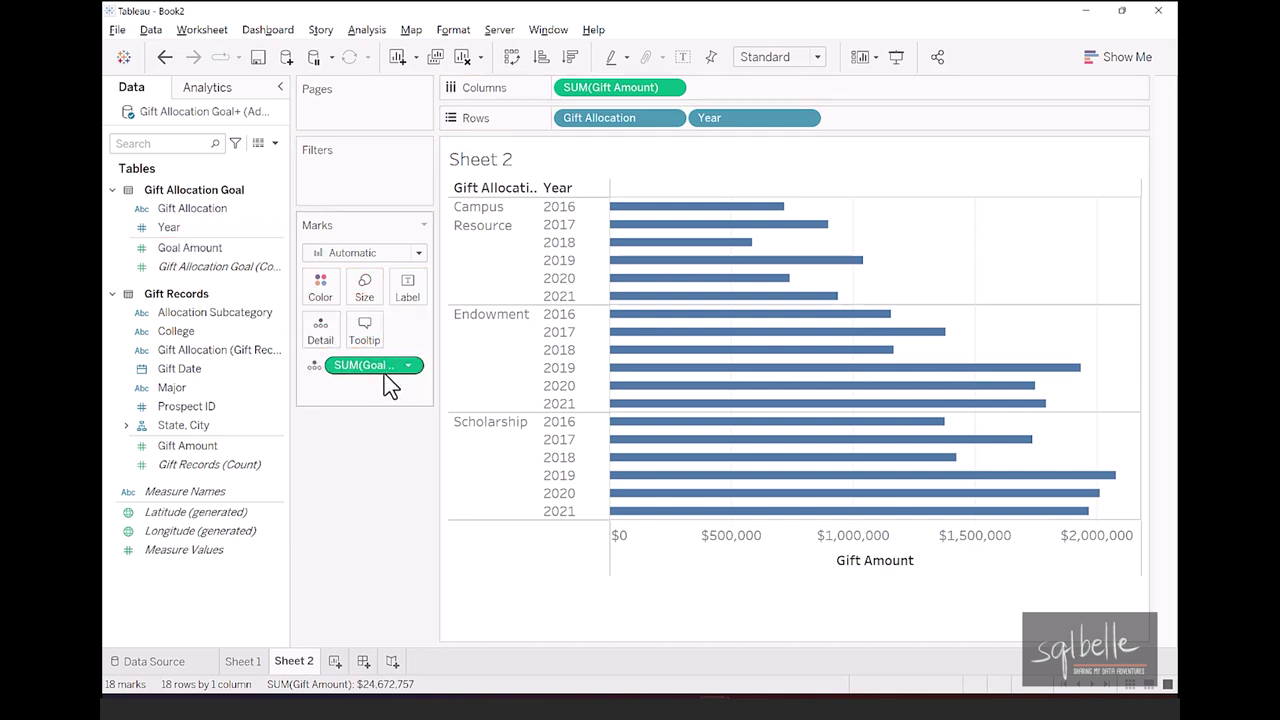
pyautogui.click(213, 89)
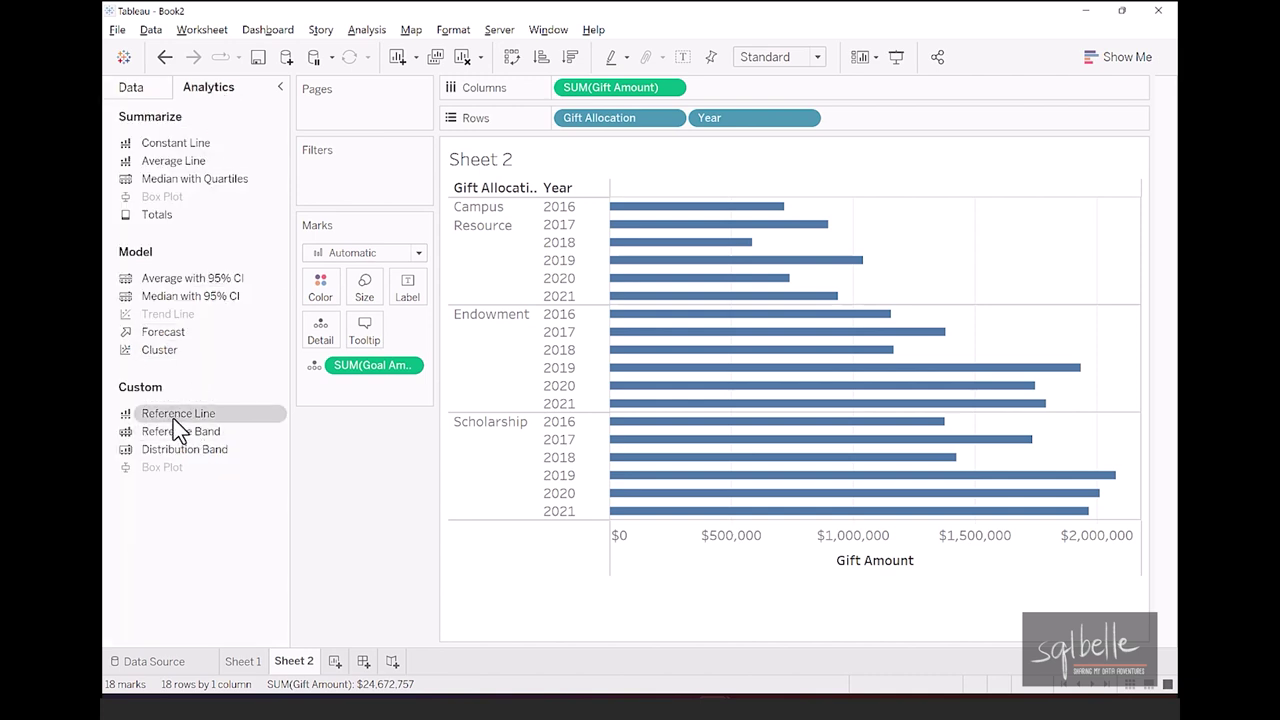
# Add a per-cell reference line whose value is SUM(Goal Amount).
pyautogui.moveTo(173, 418); pyautogui.dragTo(711, 233)
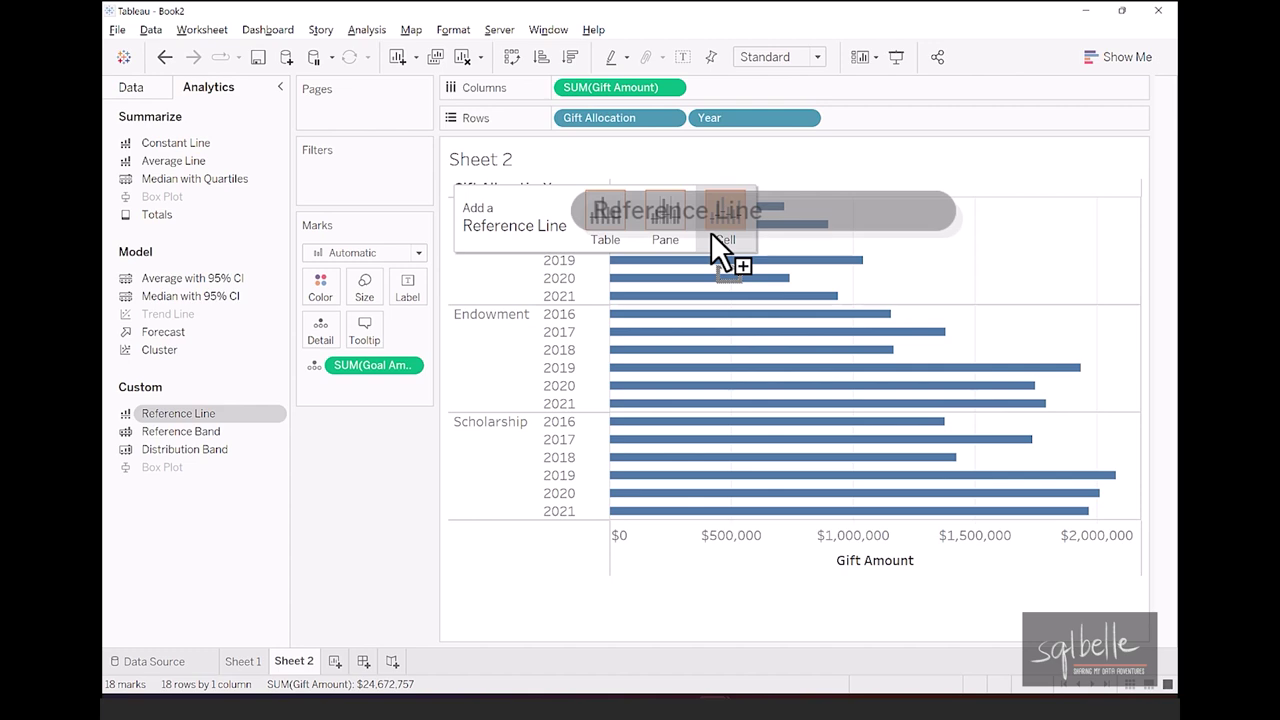
pyautogui.moveTo(711, 232); pyautogui.dragTo(721, 232)
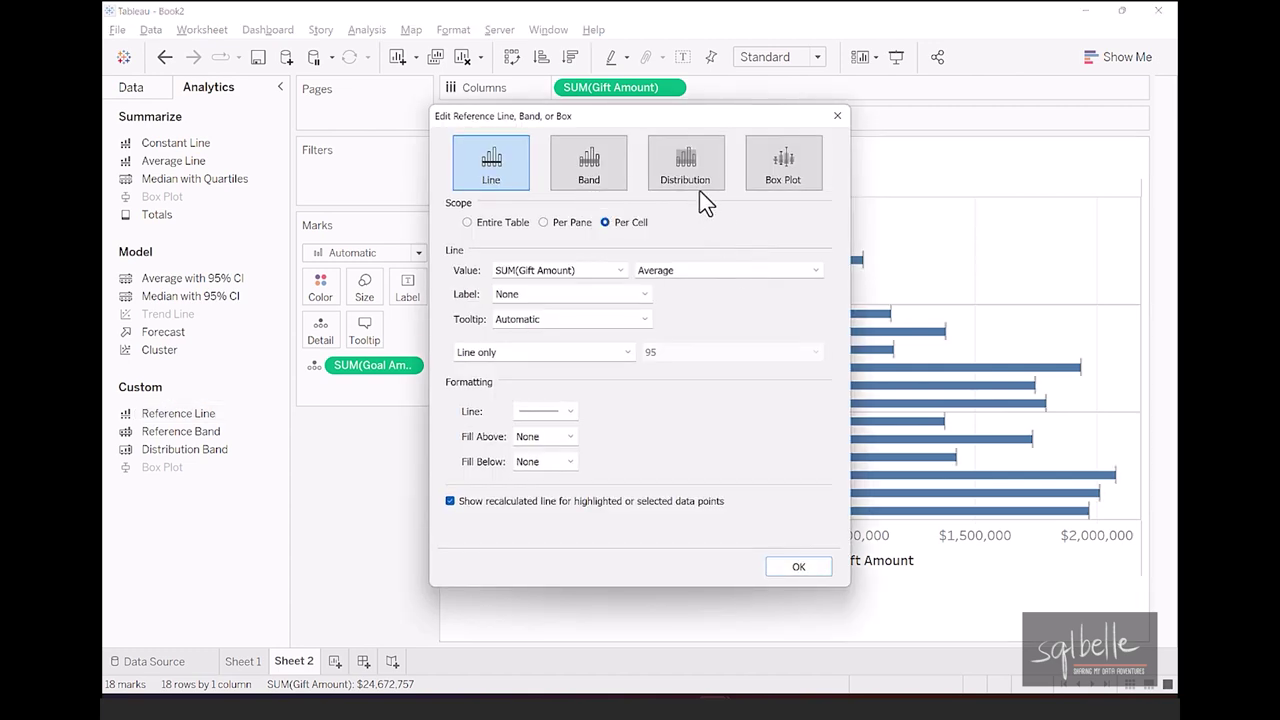
pyautogui.moveTo(660, 116); pyautogui.dragTo(416, 126)
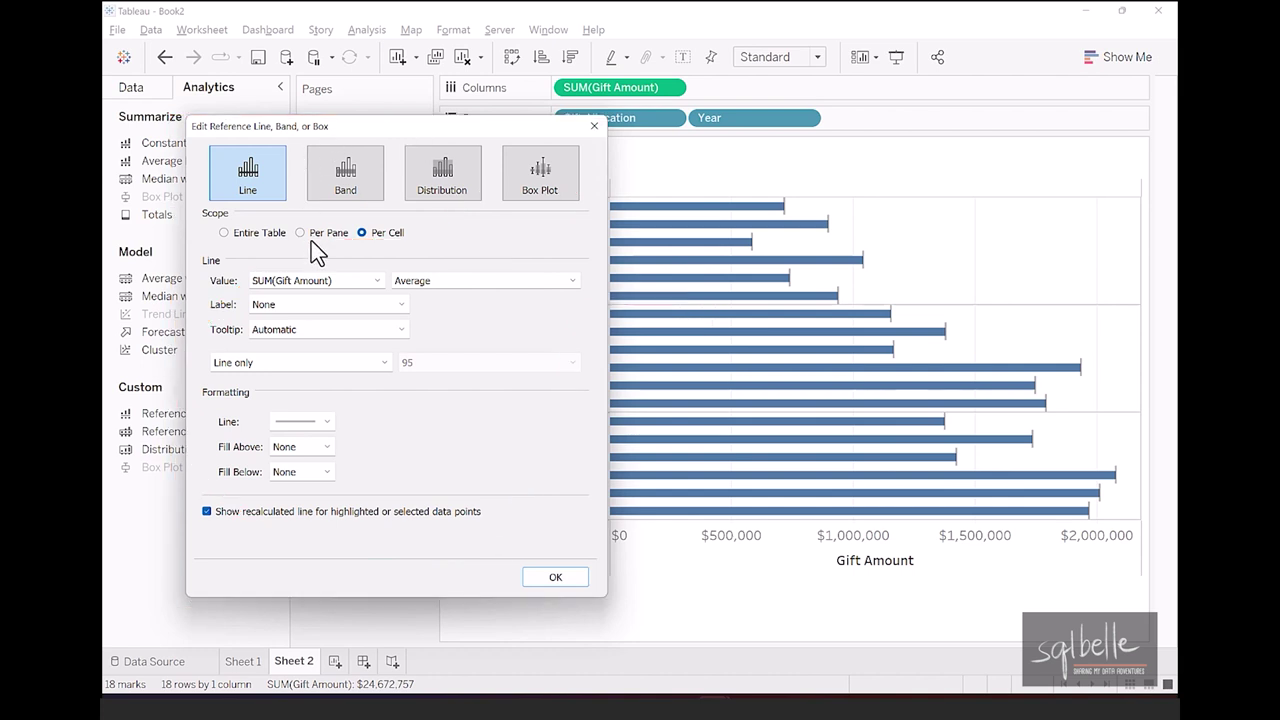
pyautogui.moveTo(339, 122); pyautogui.dragTo(286, 116)
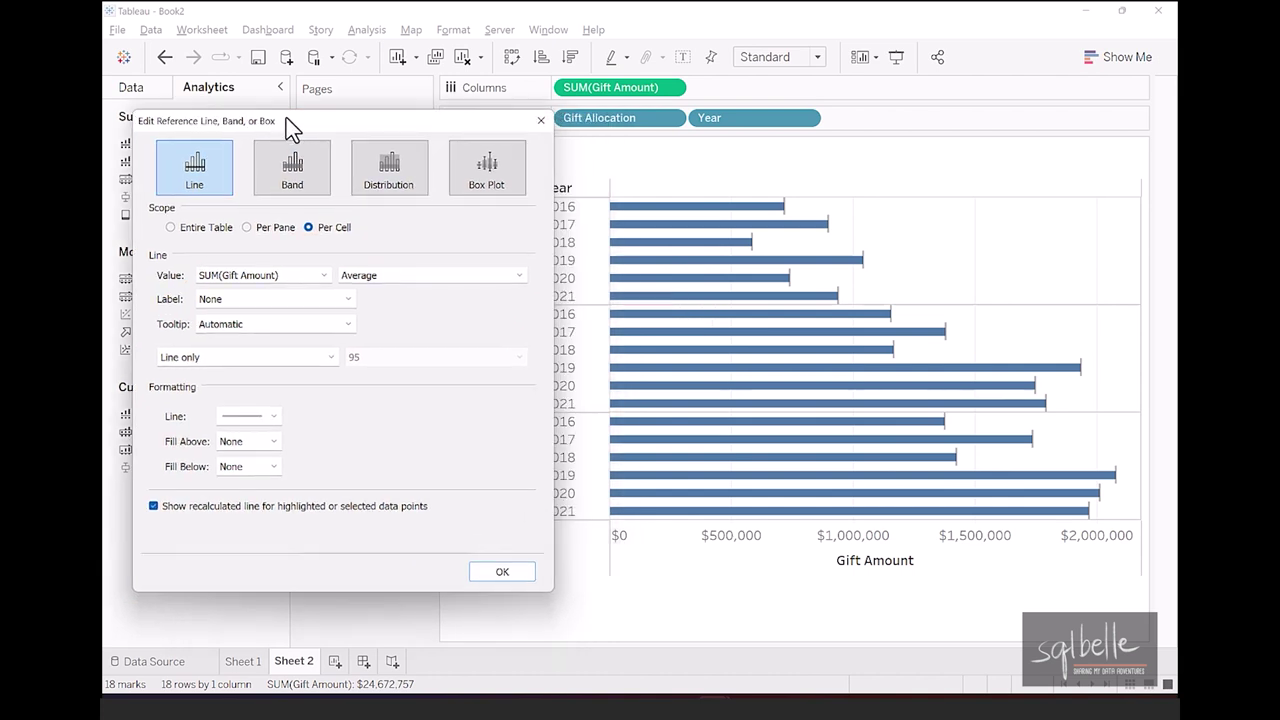
pyautogui.click(286, 277)
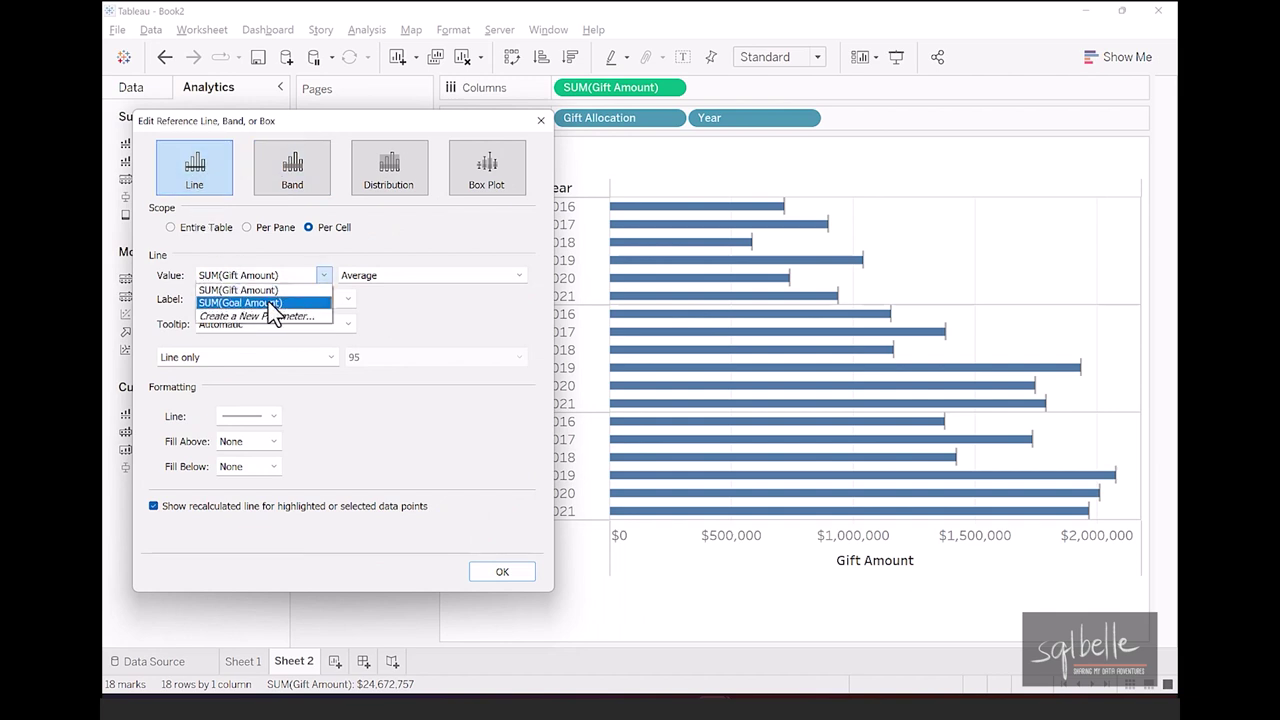
pyautogui.click(269, 303)
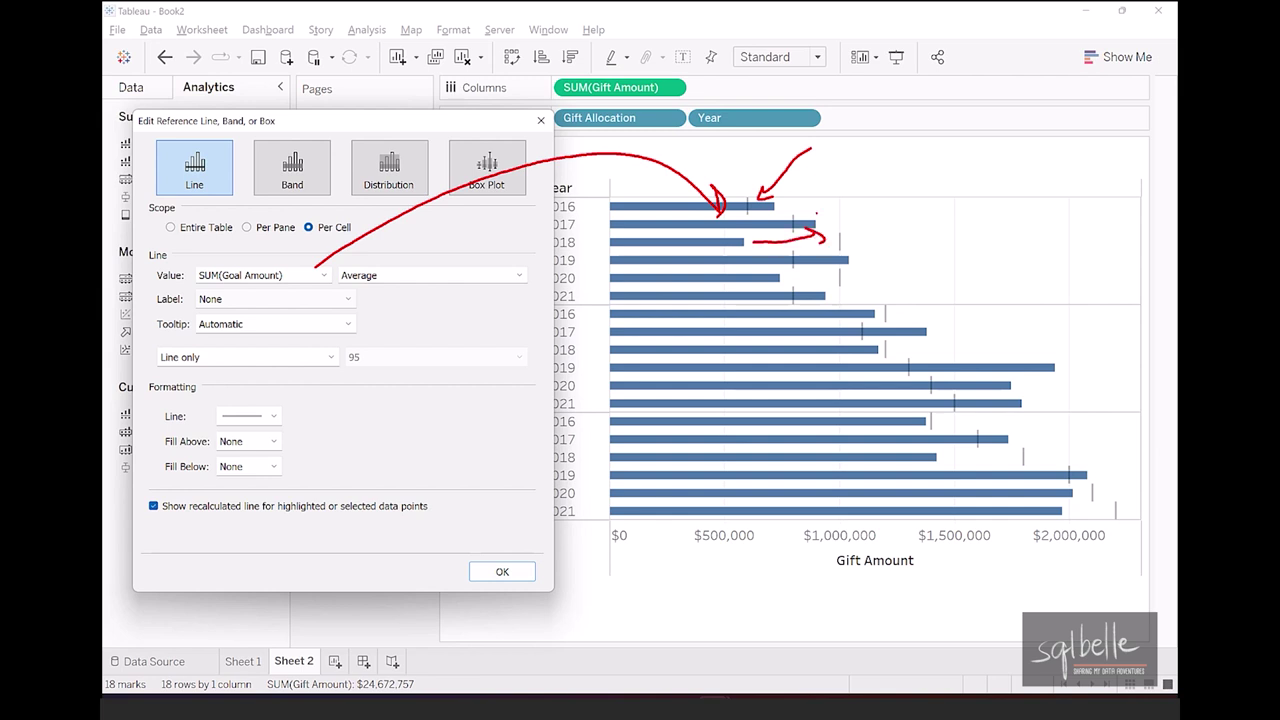
pyautogui.click(507, 575)
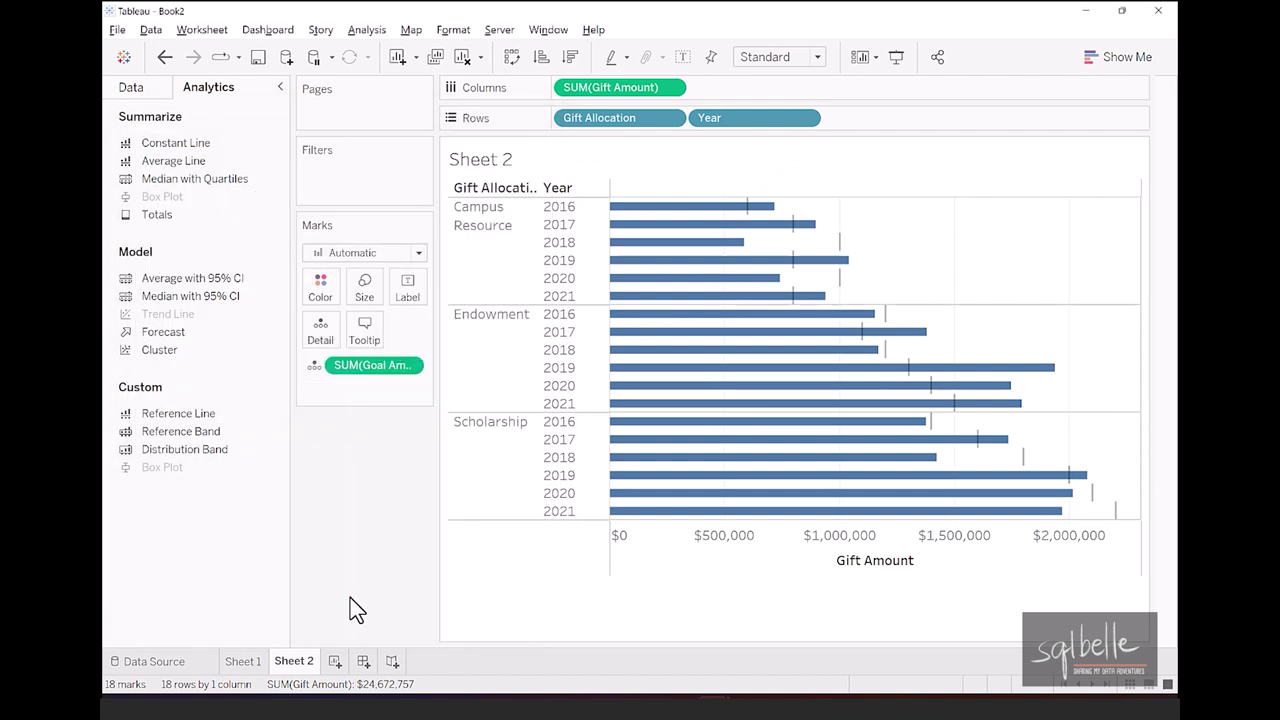
pyautogui.moveTo(656, 210); pyautogui.dragTo(694, 176)
pyautogui.moveTo(750, 207); pyautogui.dragTo(784, 193)
pyautogui.moveTo(269, 434)
pyautogui.mouseDown()
pyautogui.moveTo(118, 455)
pyautogui.moveTo(300, 448)
pyautogui.mouseUp()
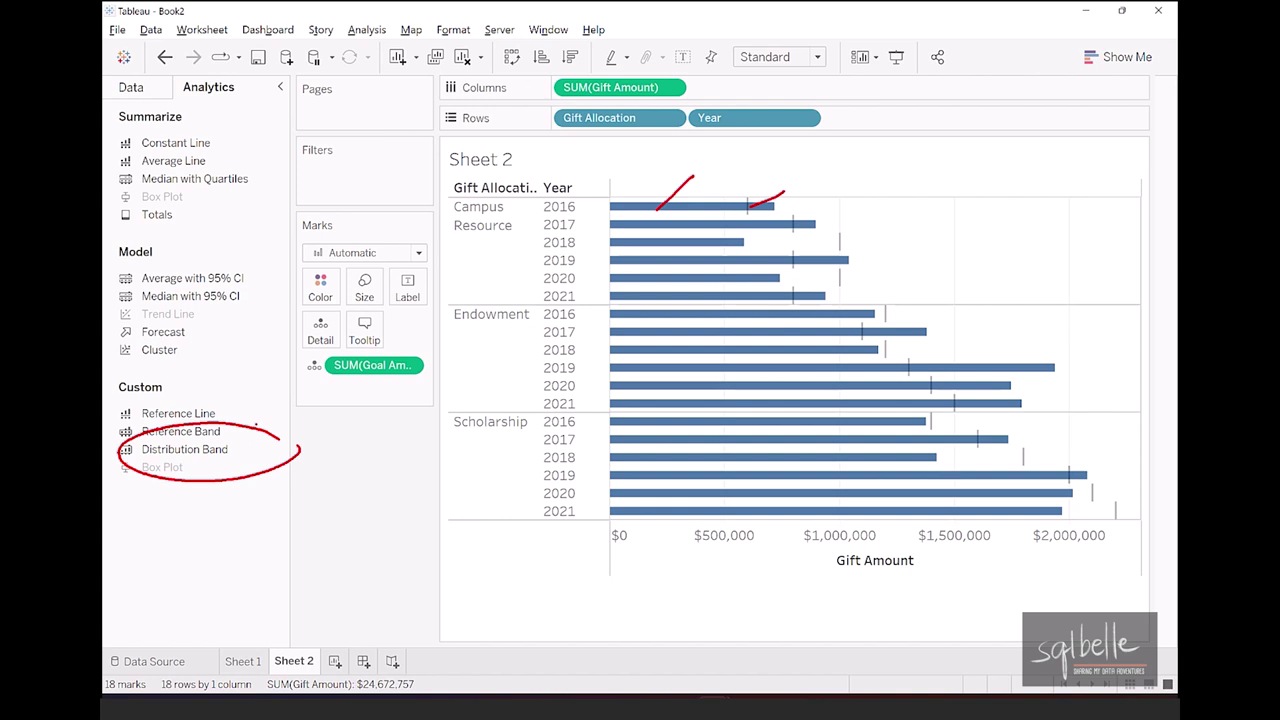
pyautogui.moveTo(787, 496)
pyautogui.mouseDown()
pyautogui.moveTo(787, 538)
pyautogui.moveTo(750, 568)
pyautogui.moveTo(752, 604)
pyautogui.moveTo(788, 579)
pyautogui.mouseUp()
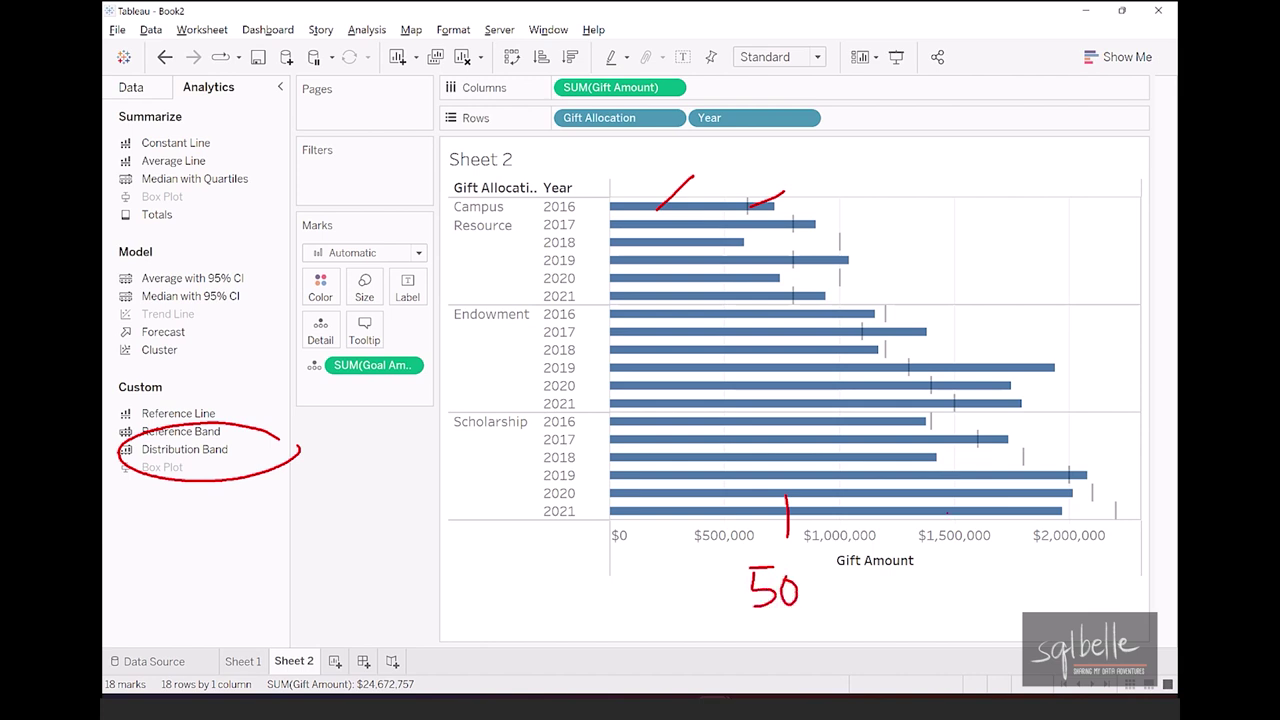
pyautogui.moveTo(931, 488); pyautogui.dragTo(930, 537)
pyautogui.moveTo(1118, 487); pyautogui.dragTo(1110, 535)
pyautogui.moveTo(437, 352)
pyautogui.mouseDown()
pyautogui.moveTo(428, 388)
pyautogui.moveTo(471, 357)
pyautogui.mouseUp()
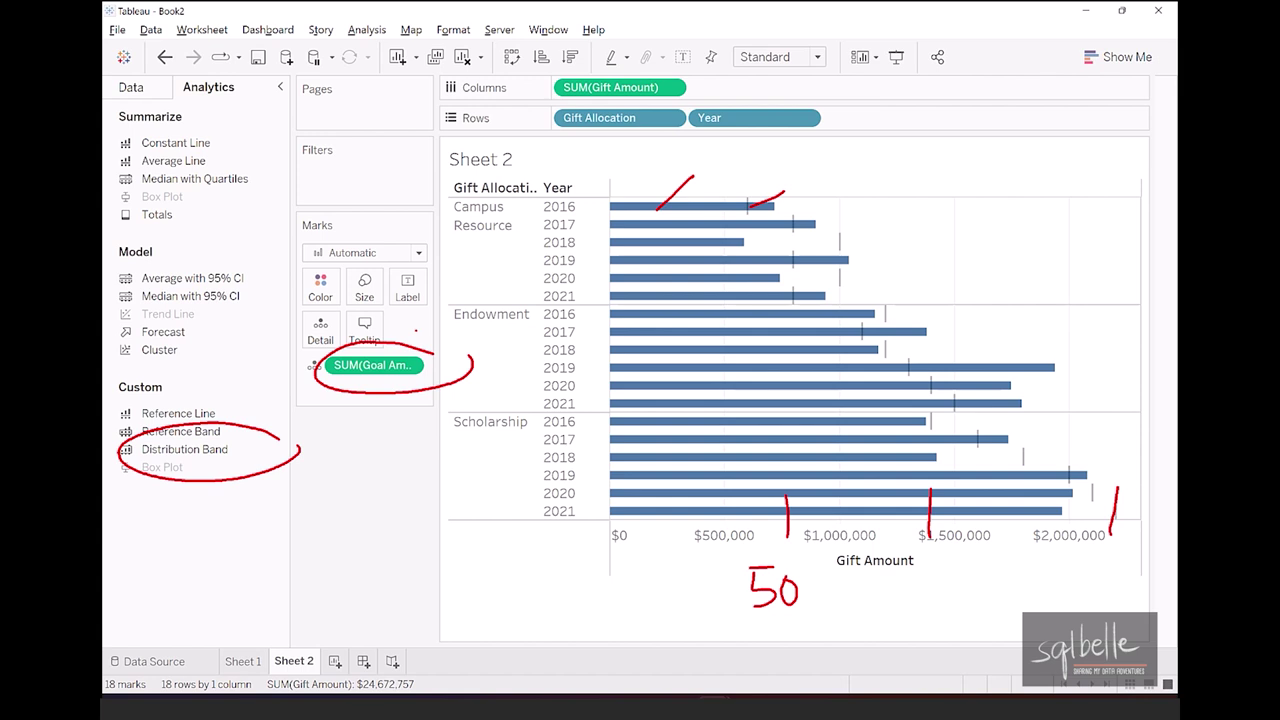
pyautogui.press('Escape')
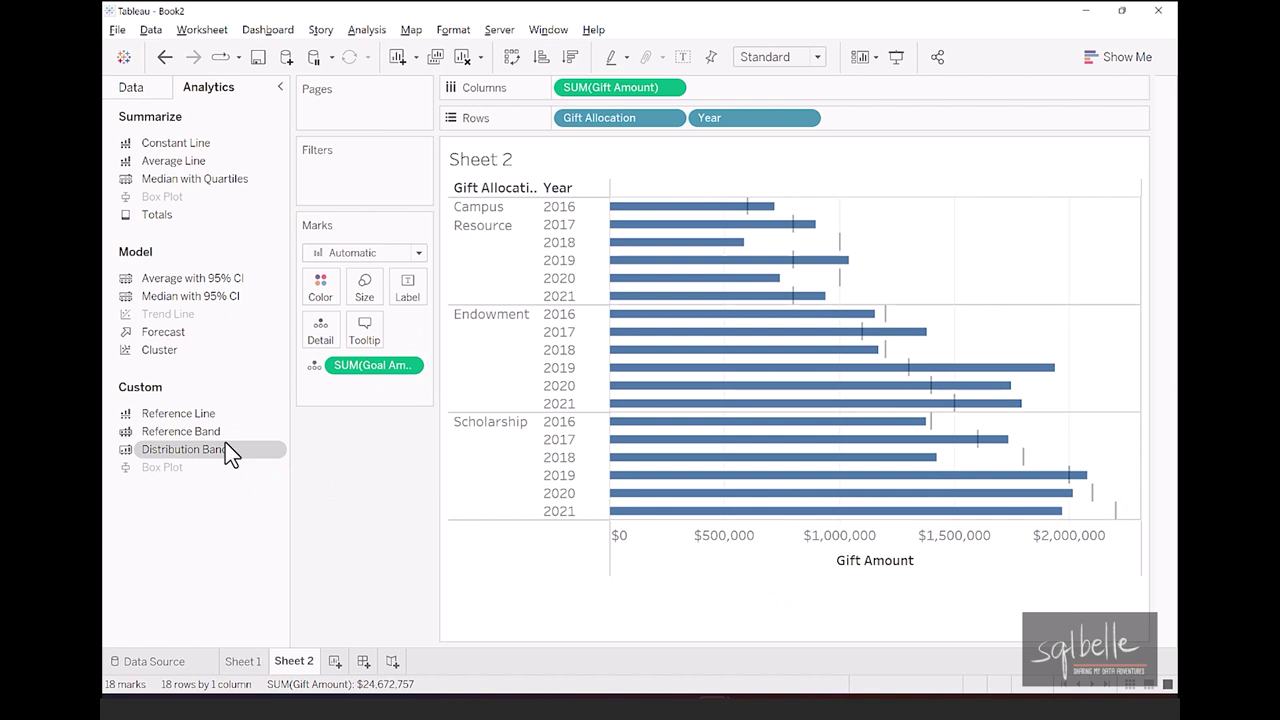
# Drop a Distribution Band onto Cell and annotate its value computation options.
pyautogui.moveTo(228, 449); pyautogui.dragTo(741, 222)
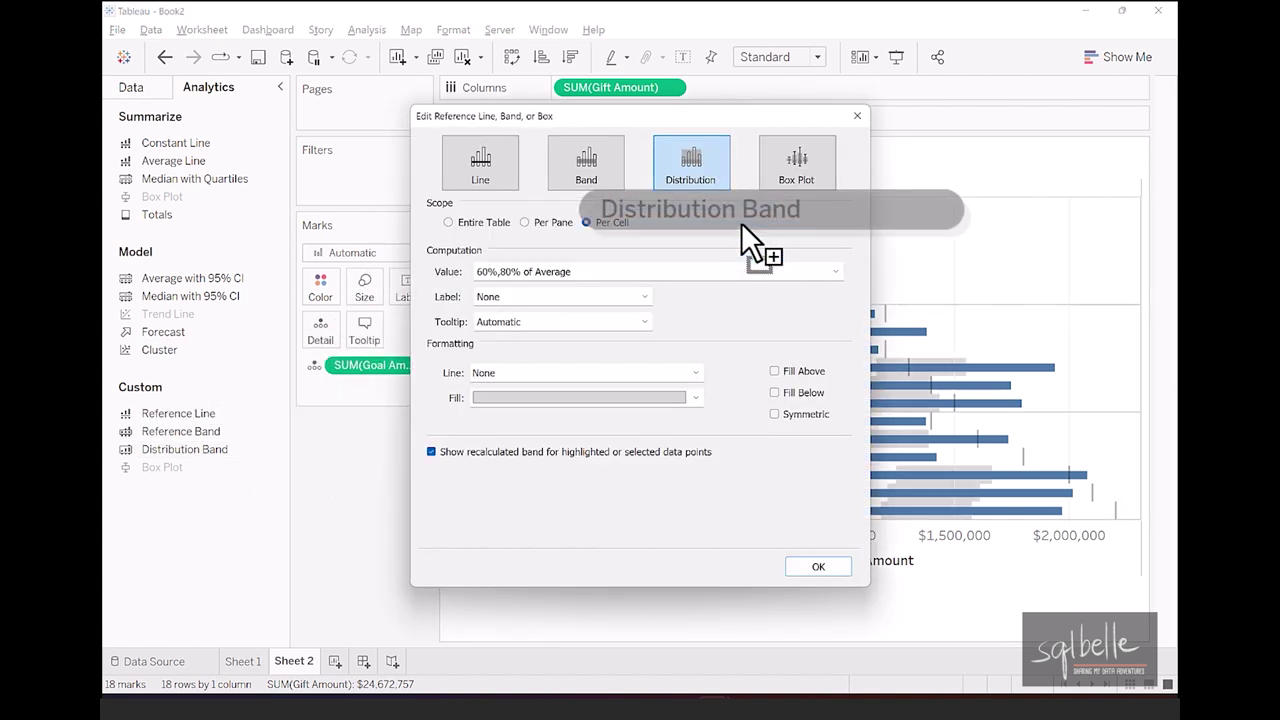
pyautogui.hotkey('ctrl', '2')
pyautogui.moveTo(830, 64)
pyautogui.mouseDown()
pyautogui.moveTo(705, 125)
pyautogui.moveTo(732, 122)
pyautogui.mouseUp()
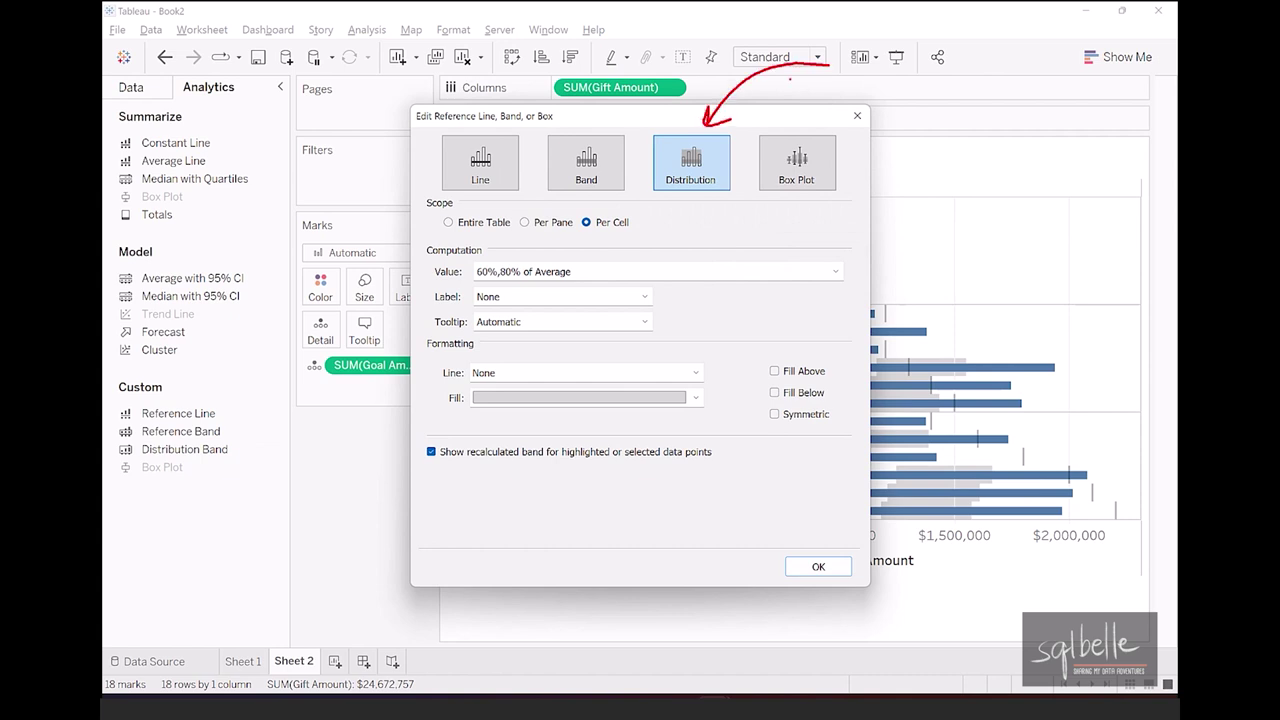
pyautogui.press('Escape')
pyautogui.moveTo(645, 116); pyautogui.dragTo(445, 118)
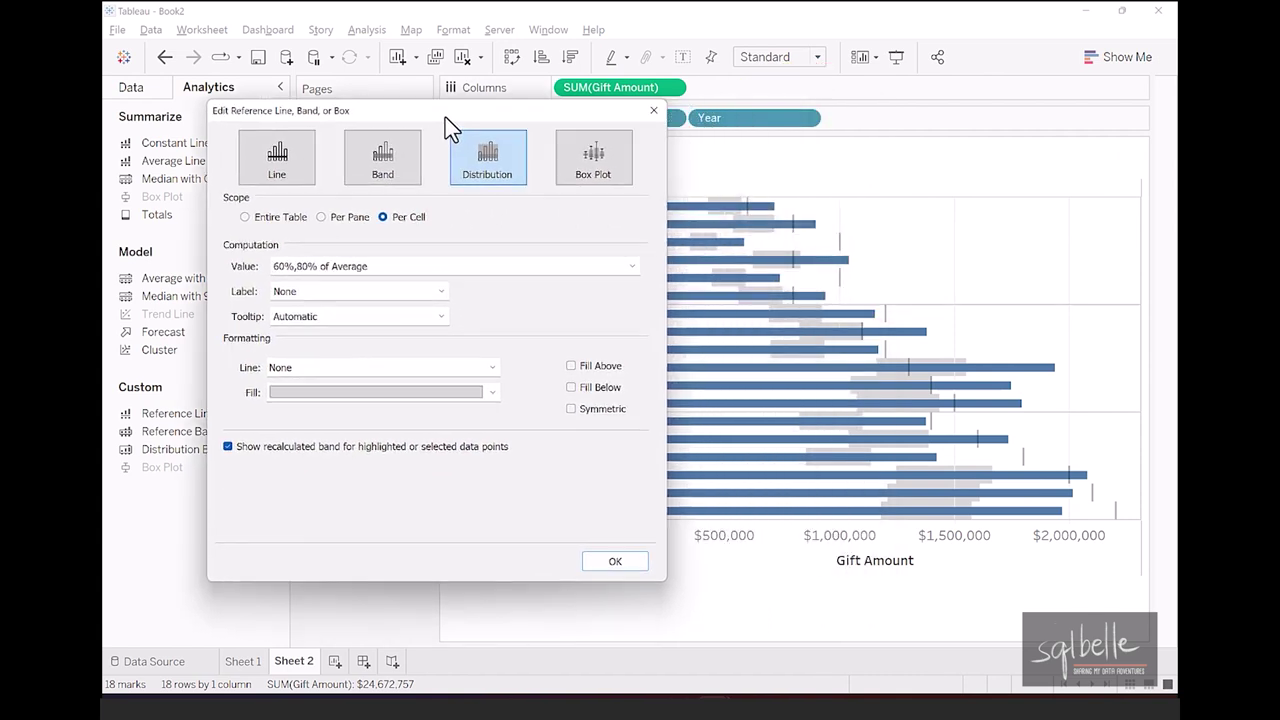
pyautogui.hotkey('ctrl', '2')
pyautogui.moveTo(206, 230)
pyautogui.mouseDown()
pyautogui.moveTo(224, 266)
pyautogui.moveTo(683, 293)
pyautogui.mouseUp()
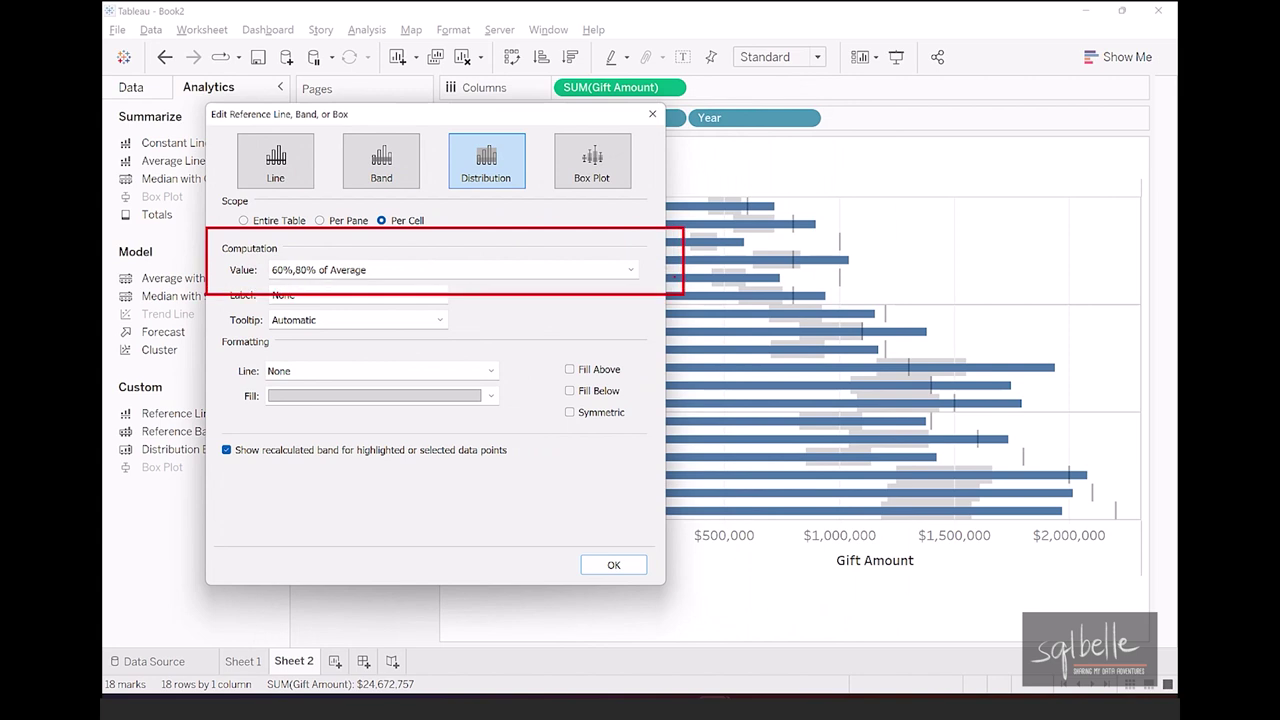
pyautogui.press('Escape')
pyautogui.click(631, 268)
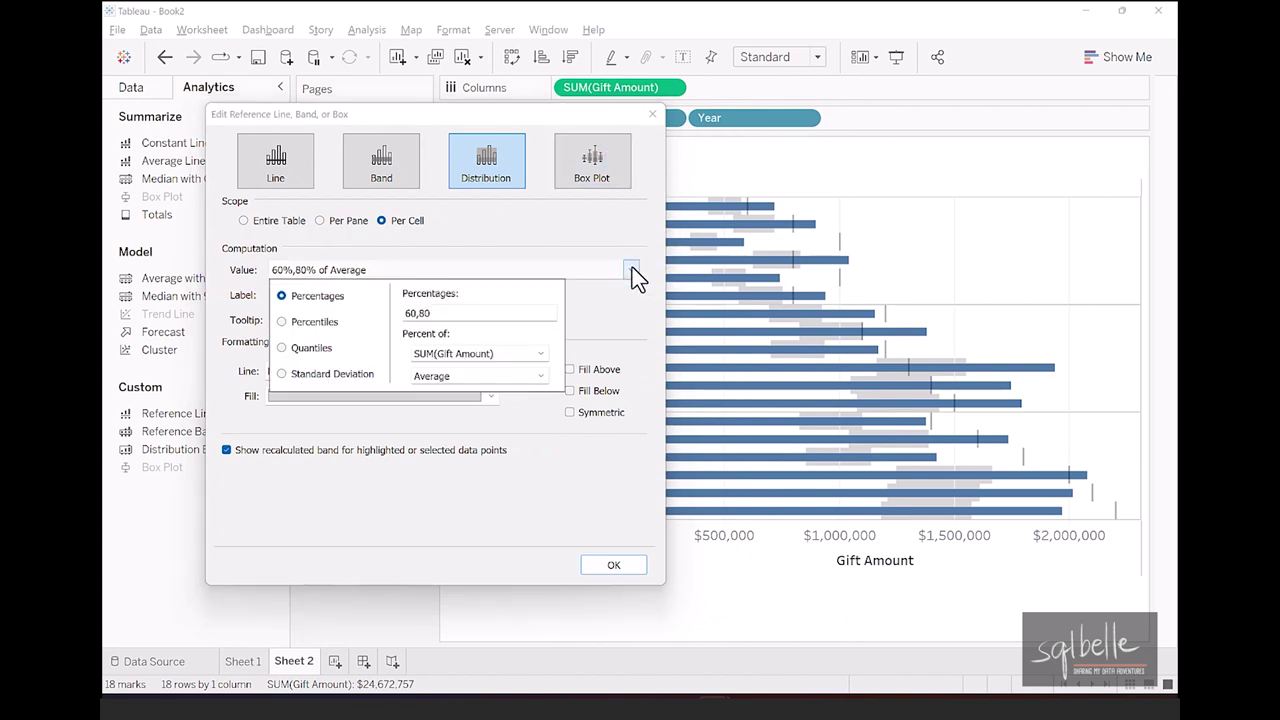
pyautogui.hotkey('ctrl', '2')
pyautogui.moveTo(432, 290)
pyautogui.mouseDown()
pyautogui.moveTo(400, 308)
pyautogui.moveTo(470, 310)
pyautogui.mouseUp()
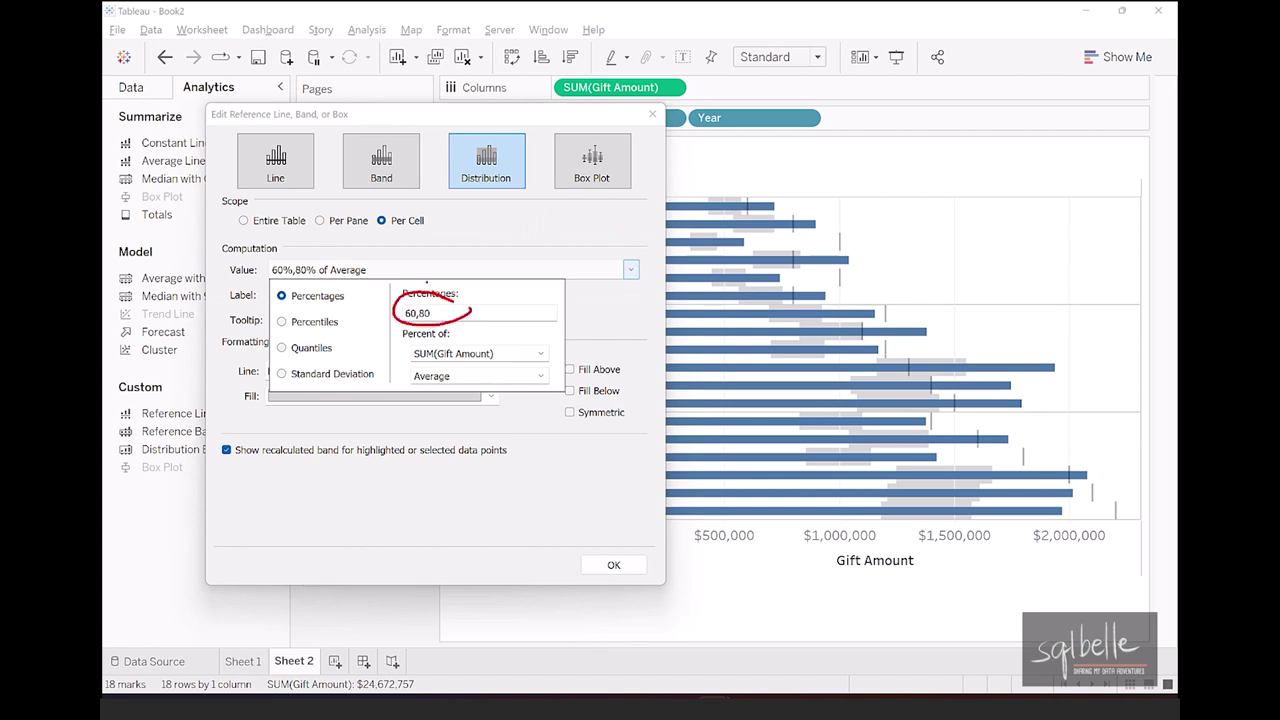
pyautogui.moveTo(512, 346)
pyautogui.mouseDown()
pyautogui.moveTo(468, 340)
pyautogui.moveTo(536, 352)
pyautogui.mouseUp()
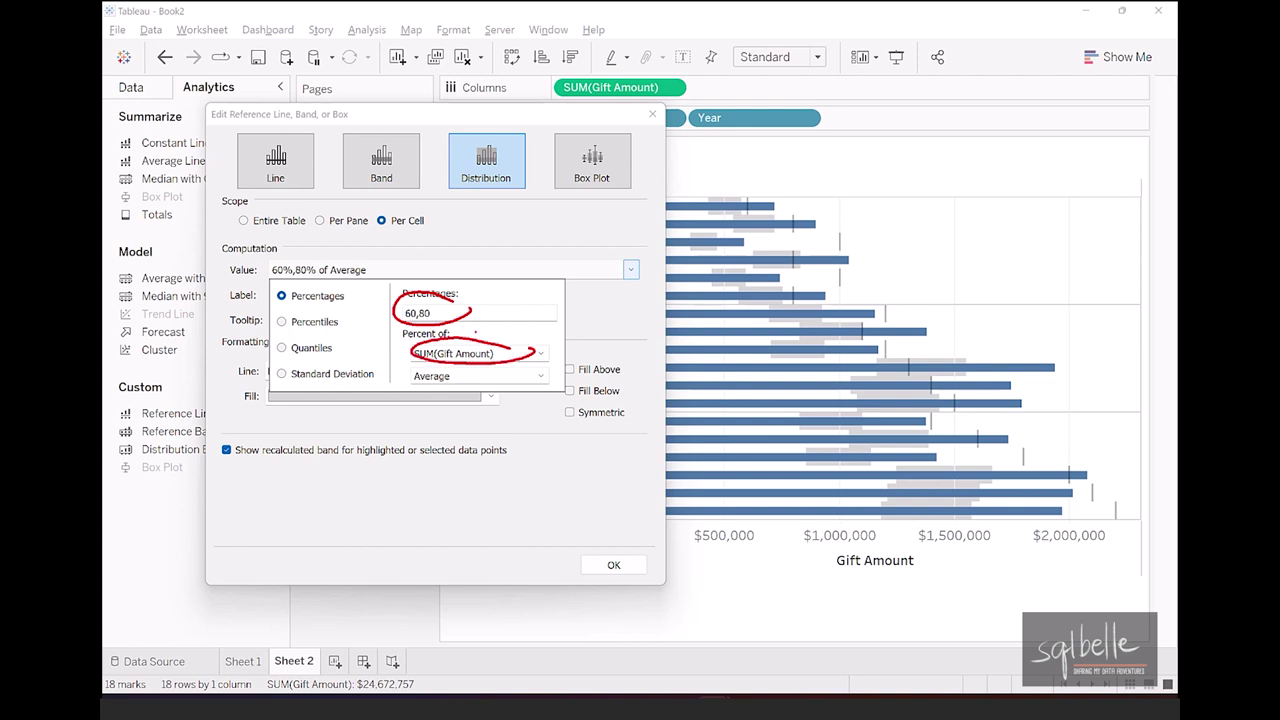
pyautogui.moveTo(327, 327); pyautogui.dragTo(361, 309)
pyautogui.moveTo(330, 358); pyautogui.dragTo(364, 333)
pyautogui.moveTo(341, 394); pyautogui.dragTo(376, 365)
pyautogui.press('Escape')
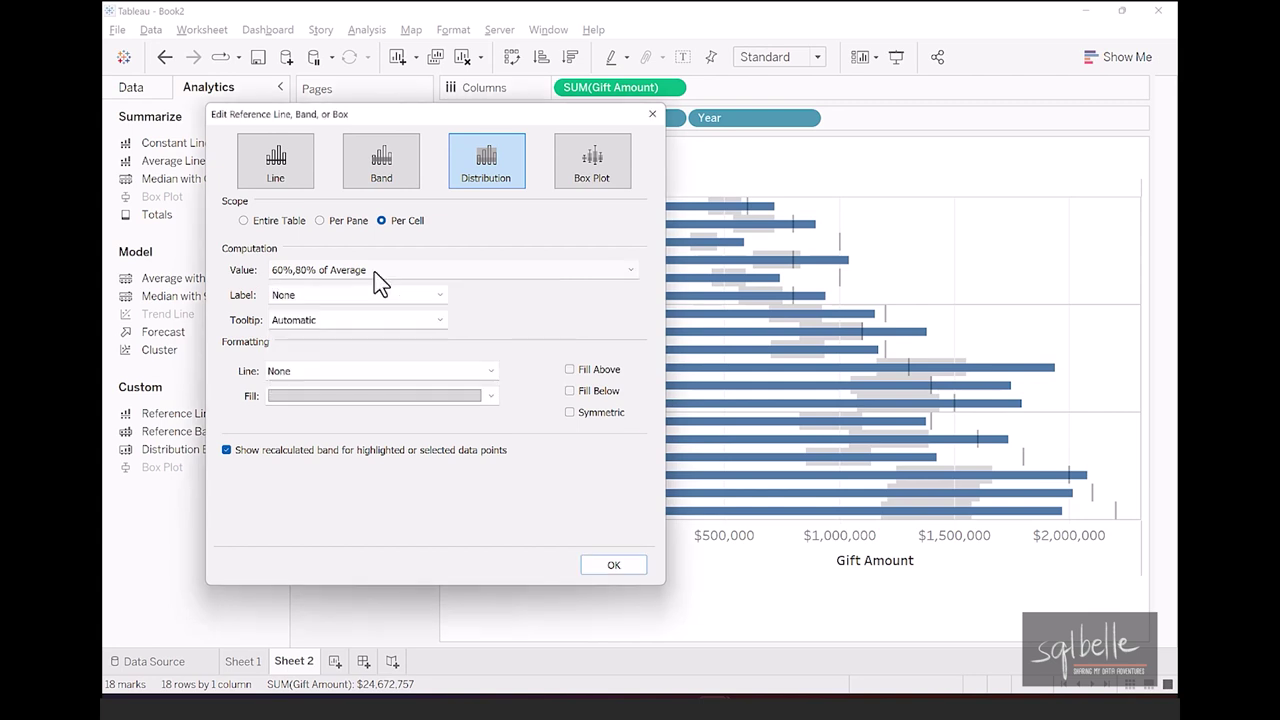
# Set the band percentages to 50,75,100 of SUM(Goal Amount).
pyautogui.click(374, 271)
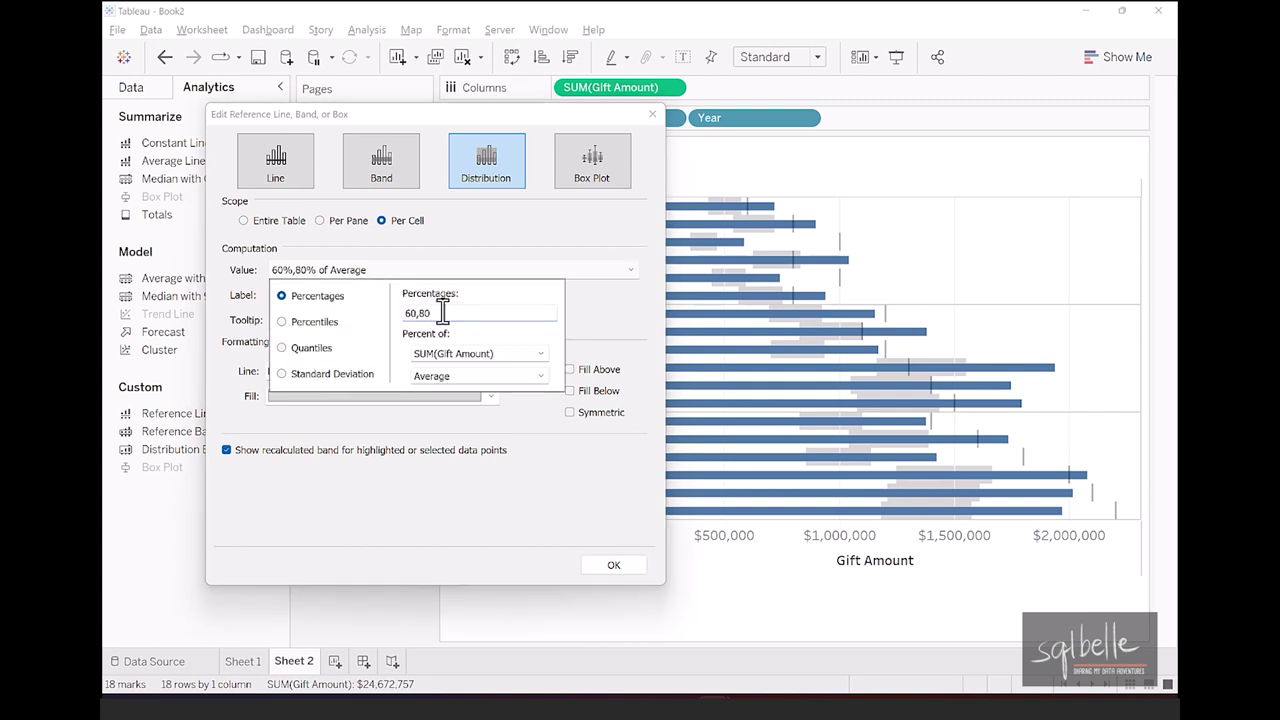
pyautogui.moveTo(470, 314); pyautogui.dragTo(377, 310)
pyautogui.write('50,75,100')
pyautogui.click(457, 354)
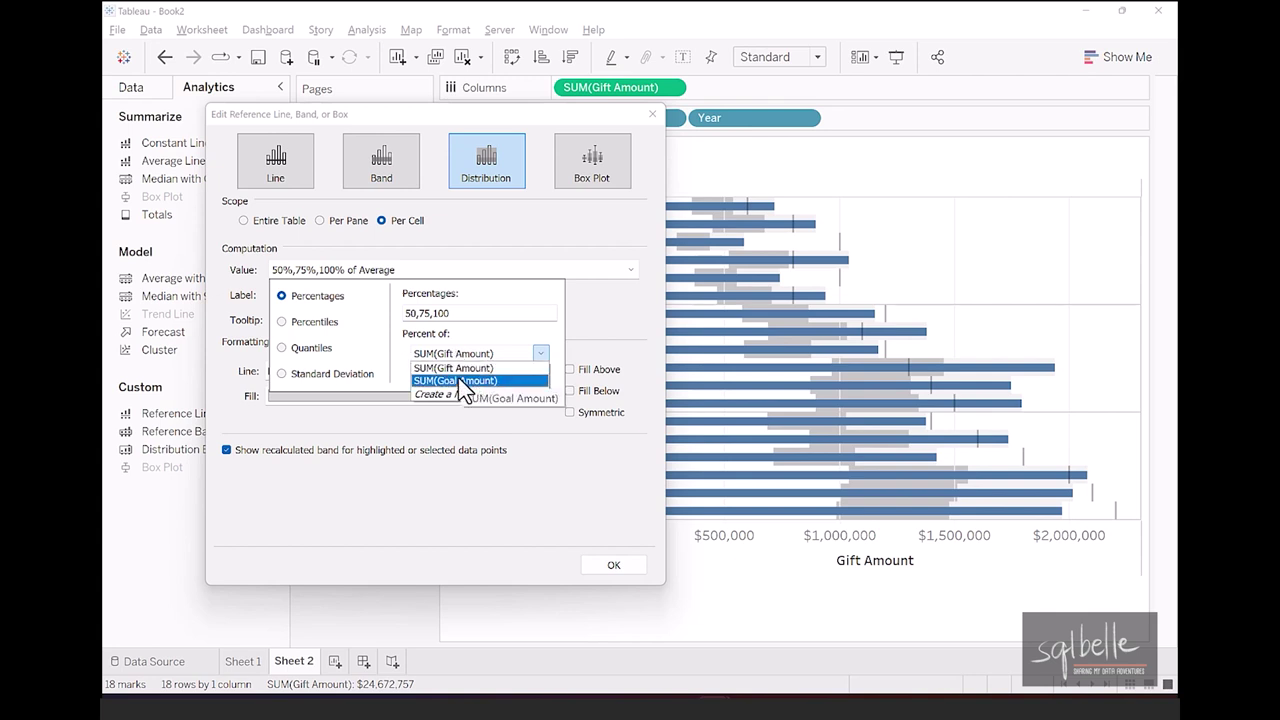
pyautogui.click(458, 381)
# Turn on Fill Below and choose the Teal fill for the distribution bands.
pyautogui.moveTo(488, 122); pyautogui.dragTo(418, 130)
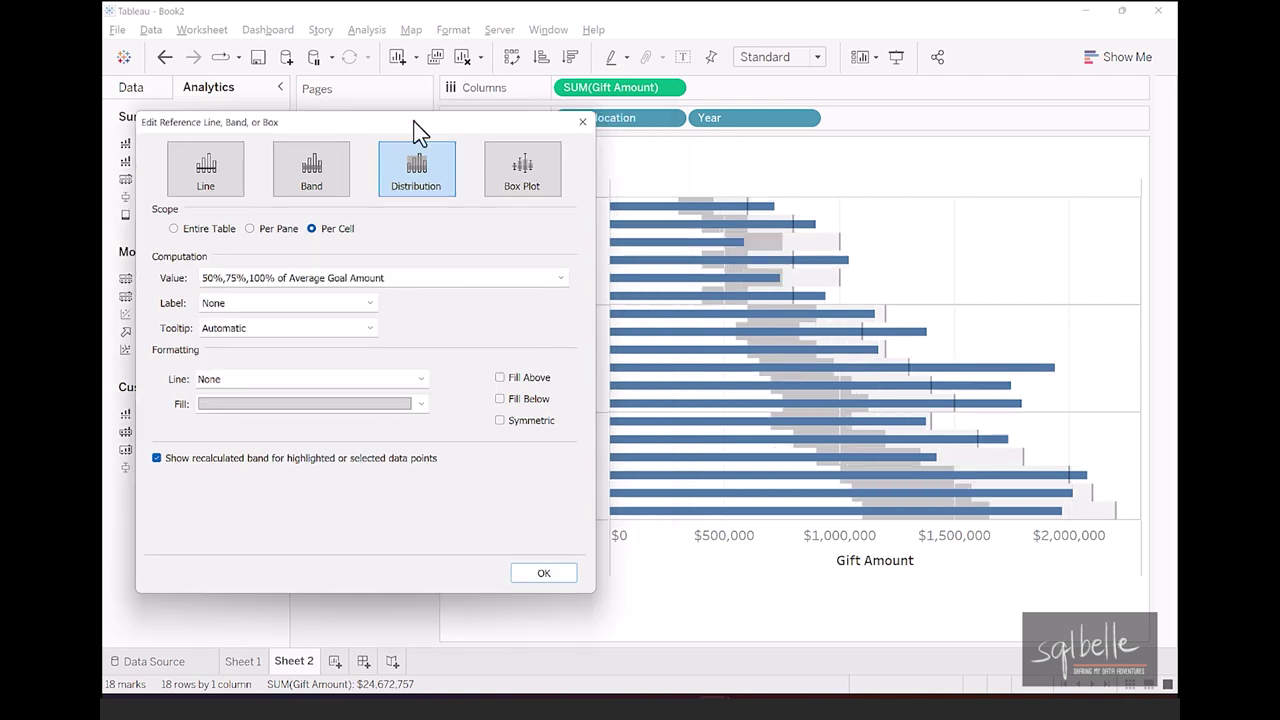
pyautogui.moveTo(860, 505)
pyautogui.mouseDown()
pyautogui.moveTo(862, 526)
pyautogui.moveTo(866, 500)
pyautogui.mouseUp()
pyautogui.moveTo(986, 505)
pyautogui.mouseDown()
pyautogui.moveTo(990, 532)
pyautogui.moveTo(1033, 518)
pyautogui.mouseUp()
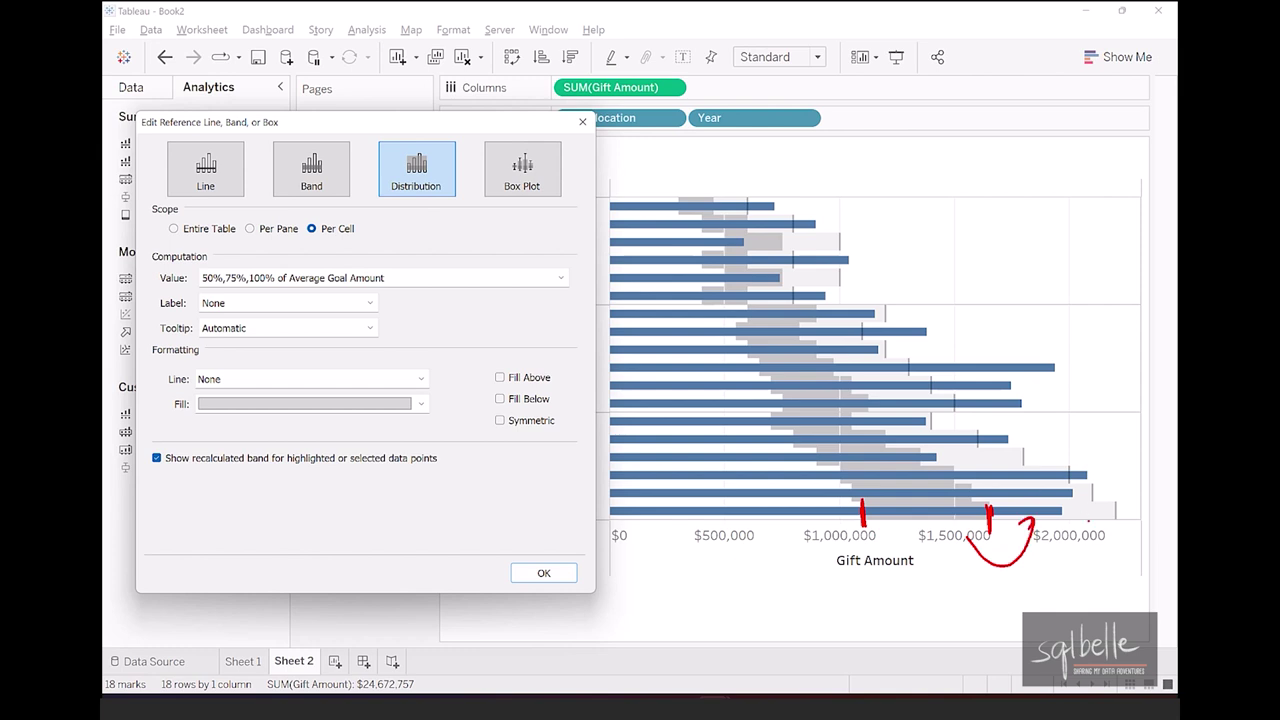
pyautogui.moveTo(1122, 494)
pyautogui.mouseDown()
pyautogui.moveTo(1118, 536)
pyautogui.moveTo(1119, 496)
pyautogui.mouseUp()
pyautogui.moveTo(845, 507)
pyautogui.mouseDown()
pyautogui.moveTo(720, 518)
pyautogui.moveTo(750, 504)
pyautogui.mouseUp()
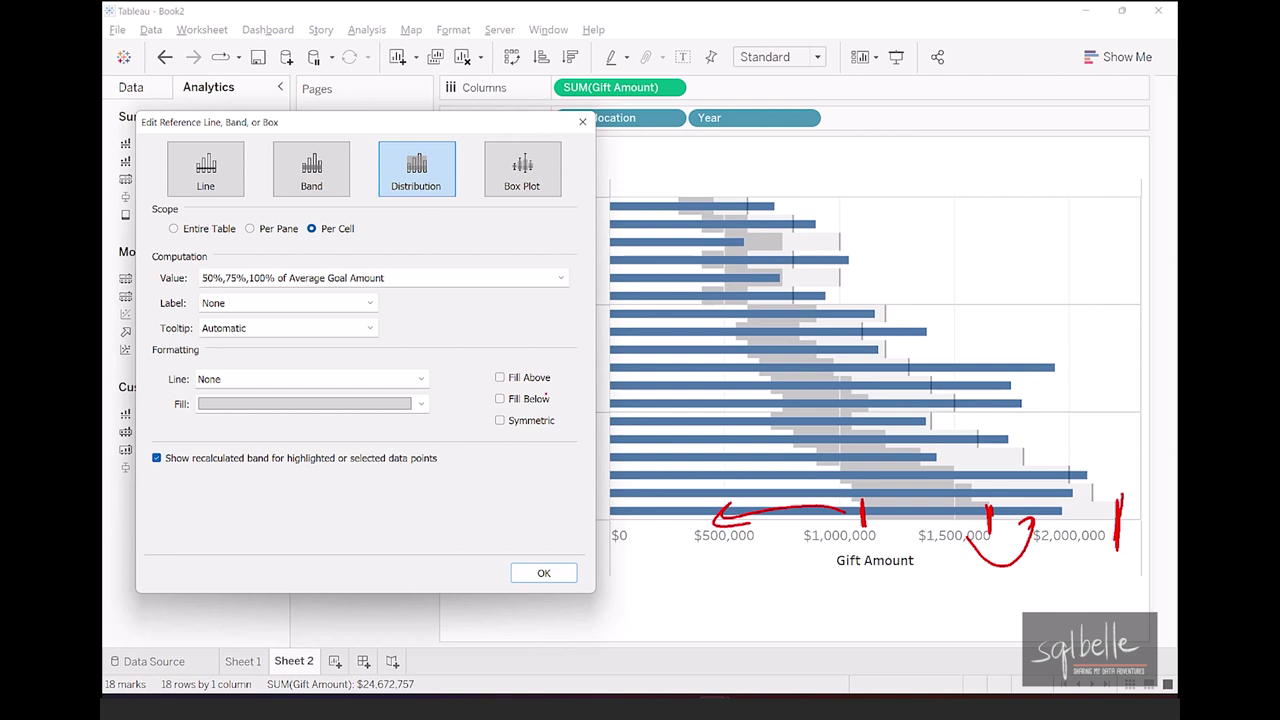
pyautogui.moveTo(559, 398)
pyautogui.mouseDown()
pyautogui.moveTo(555, 417)
pyautogui.moveTo(588, 401)
pyautogui.mouseUp()
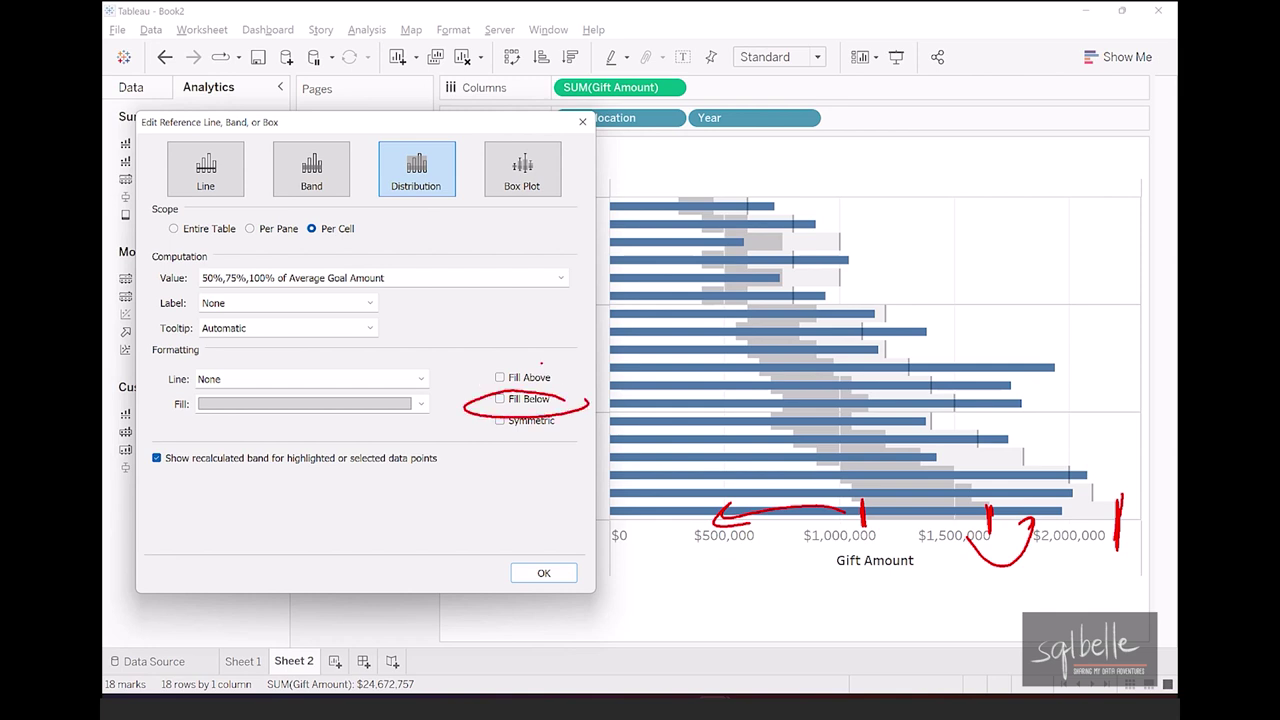
pyautogui.press('Escape')
pyautogui.click(500, 399)
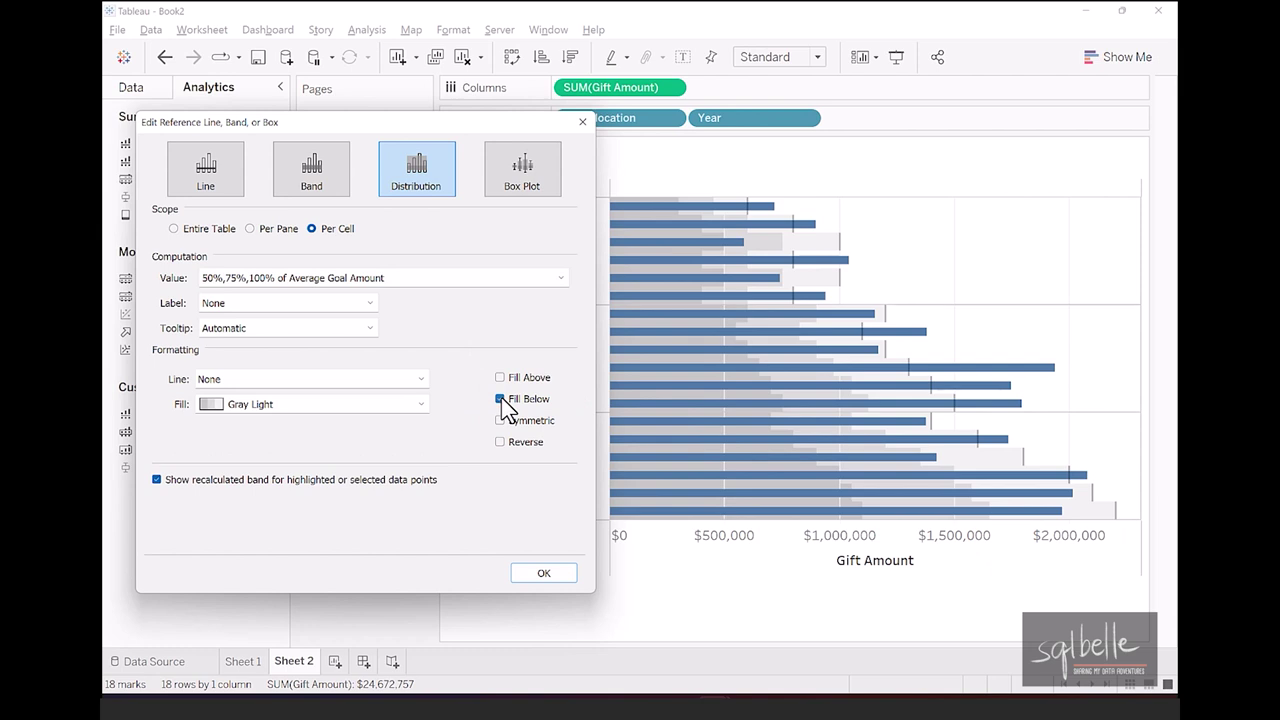
pyautogui.click(420, 404)
pyautogui.scroll(7, 411, 304)
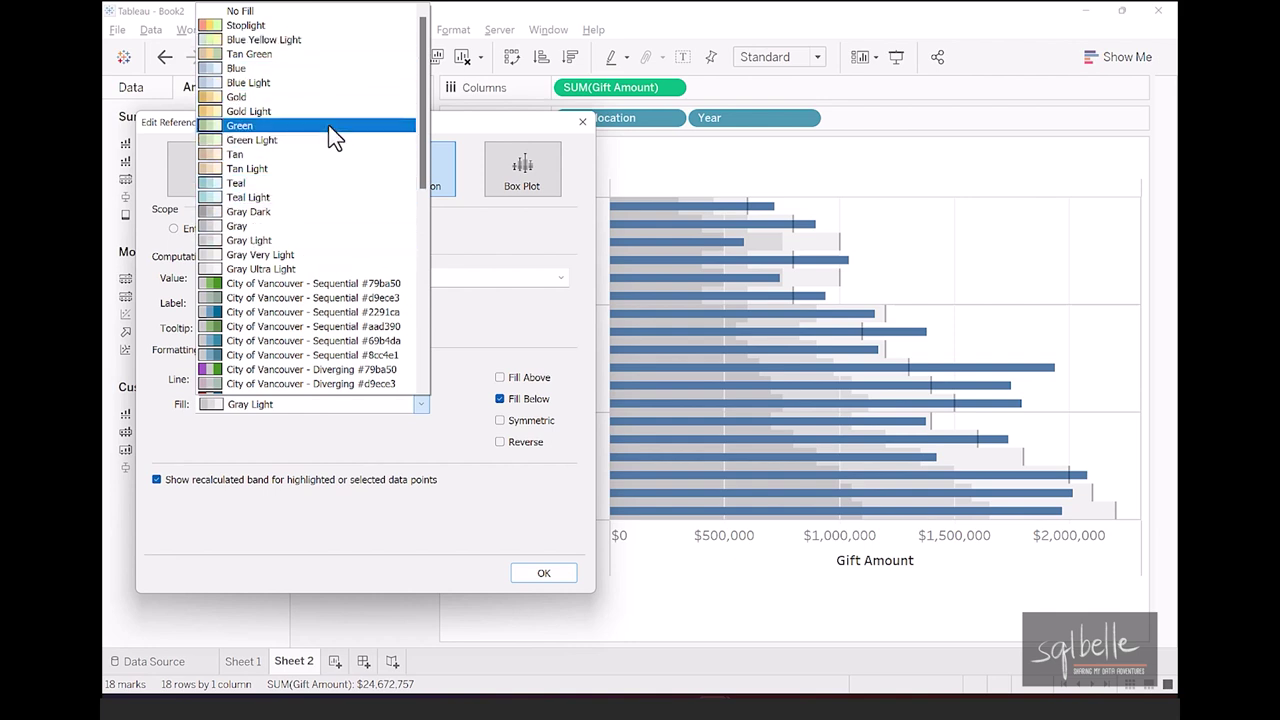
pyautogui.click(310, 186)
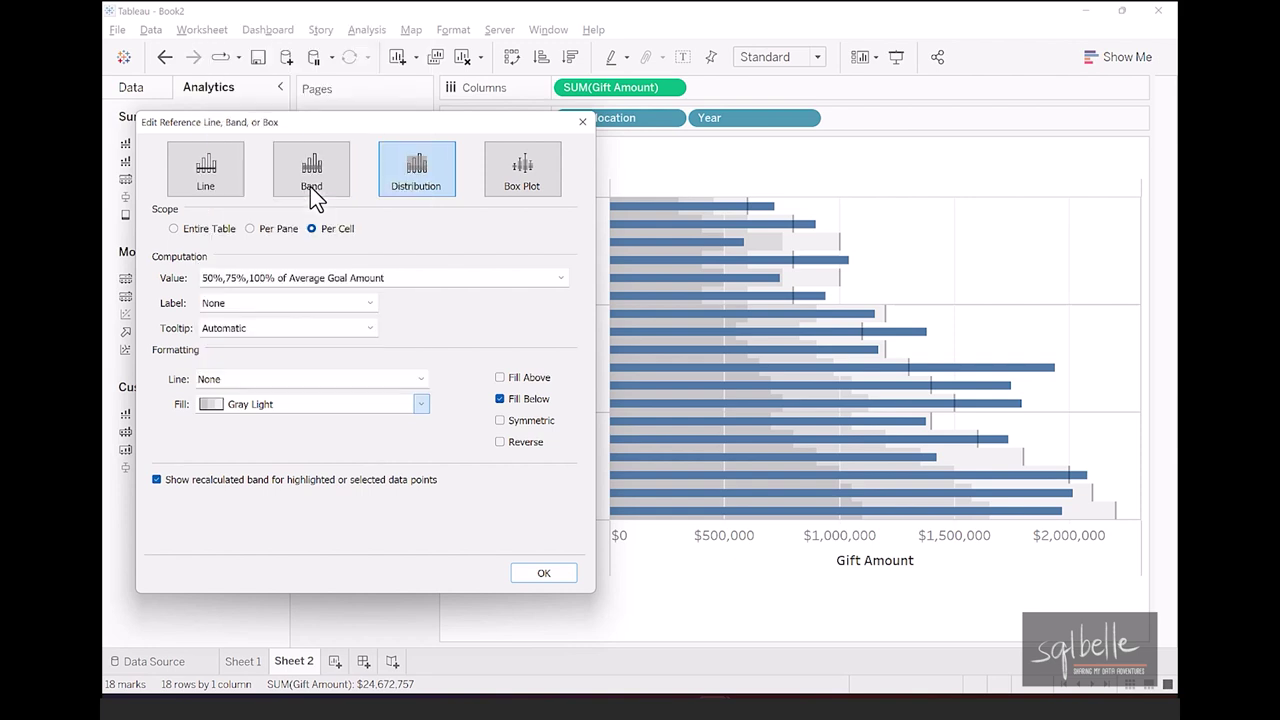
pyautogui.click(545, 575)
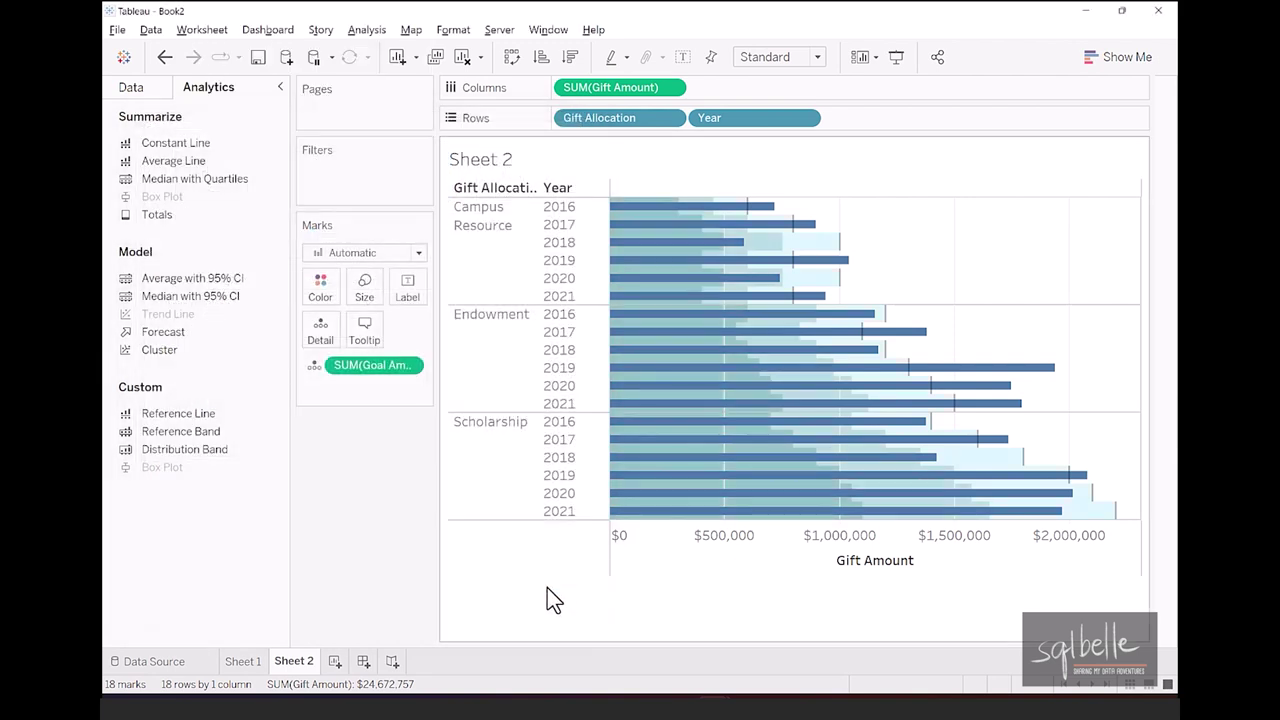
pyautogui.hotkey('ctrl', '2')
pyautogui.moveTo(795, 580)
pyautogui.mouseDown()
pyautogui.moveTo(733, 484)
pyautogui.moveTo(751, 484)
pyautogui.mouseUp()
pyautogui.moveTo(733, 174); pyautogui.dragTo(732, 542)
pyautogui.moveTo(860, 170); pyautogui.dragTo(855, 552)
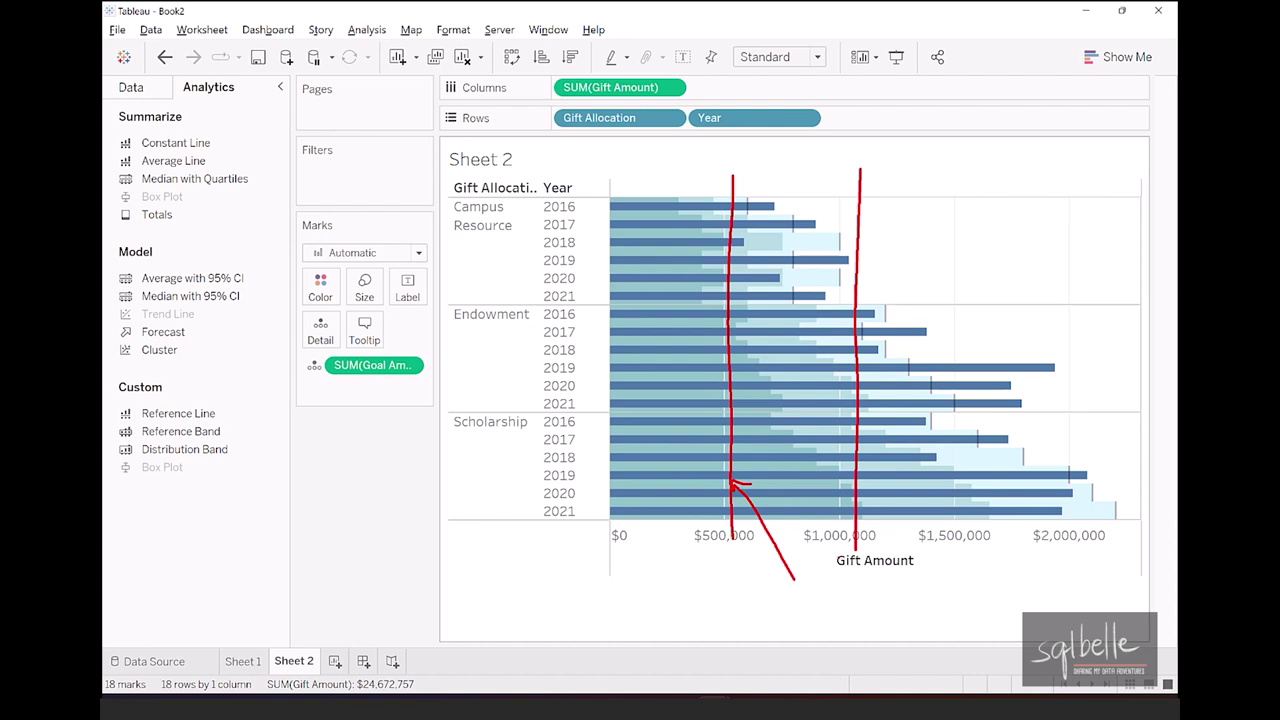
pyautogui.press('Escape')
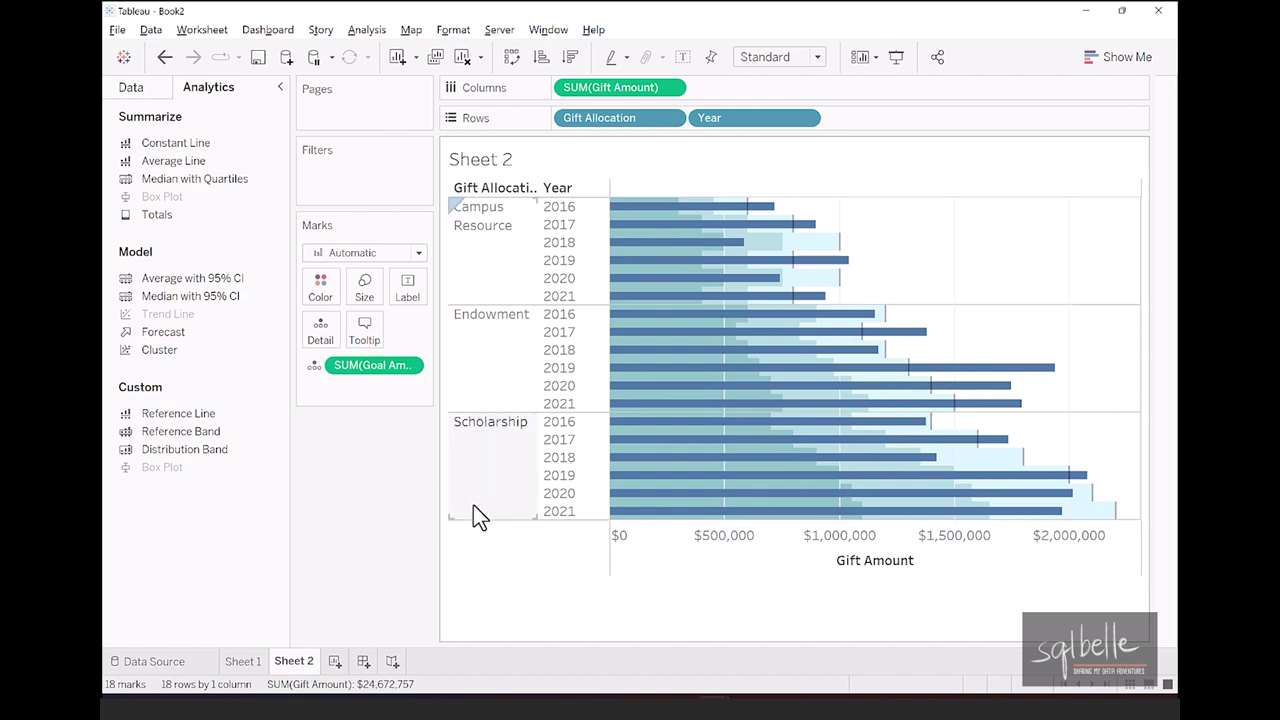
pyautogui.click(455, 30)
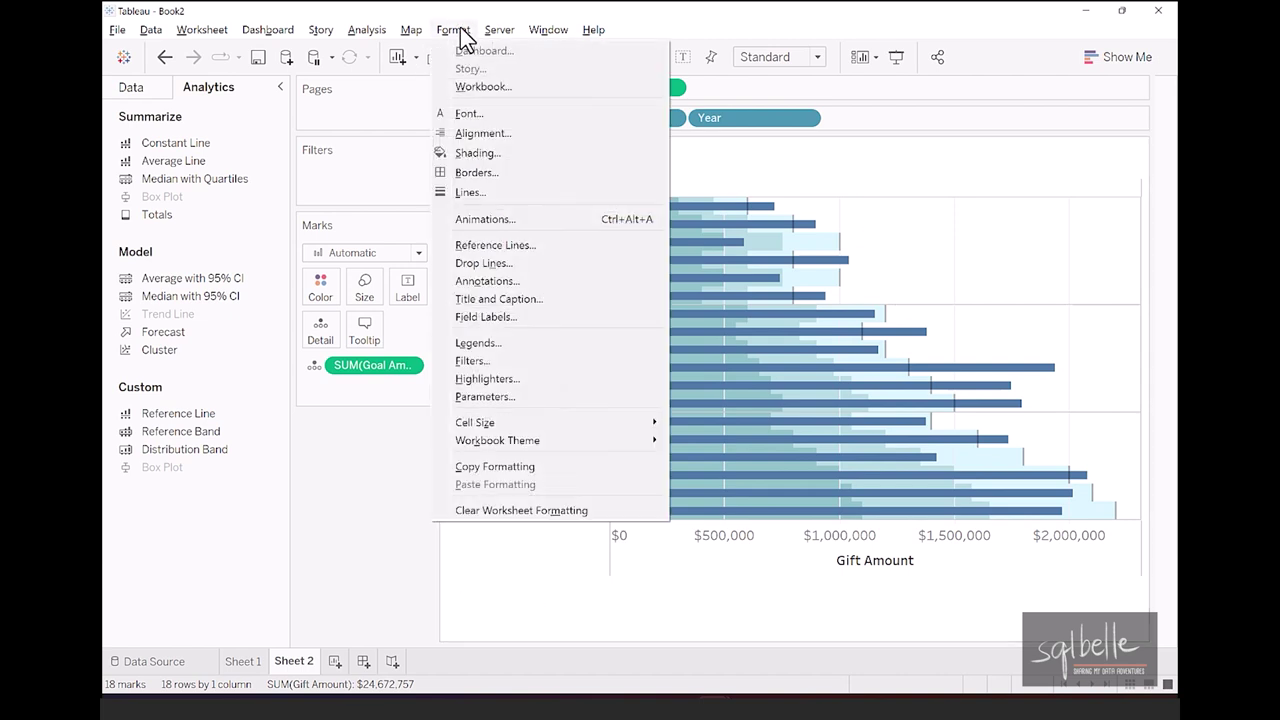
pyautogui.click(470, 192)
pyautogui.click(265, 197)
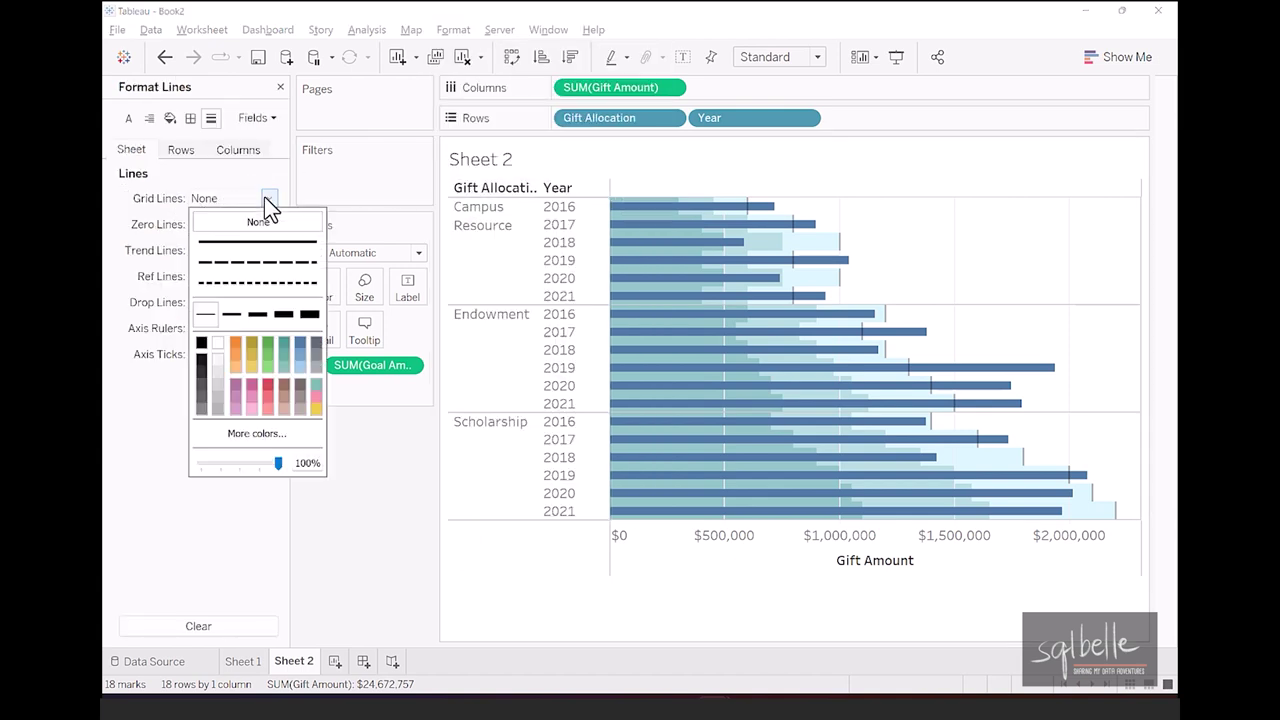
pyautogui.click(280, 87)
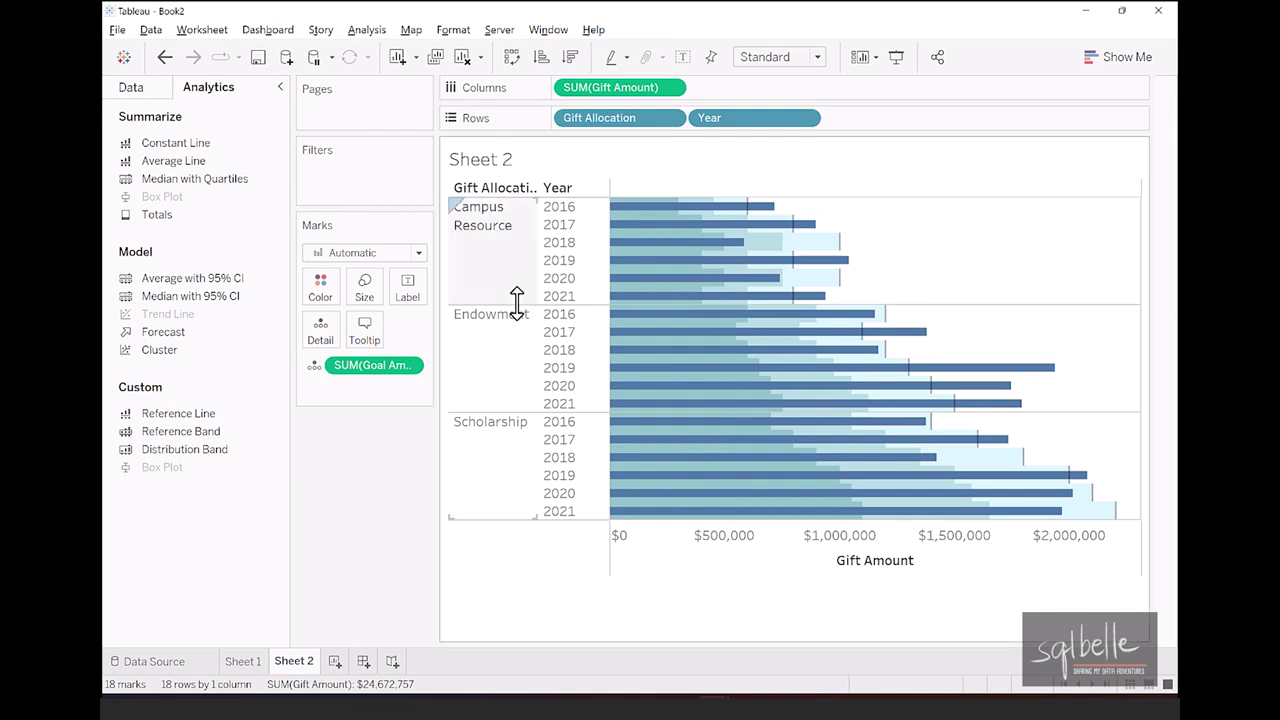
# Resize the rows at the Campus Resource divider so all allocations and years fit on screen.
pyautogui.moveTo(515, 305); pyautogui.dragTo(513, 342)
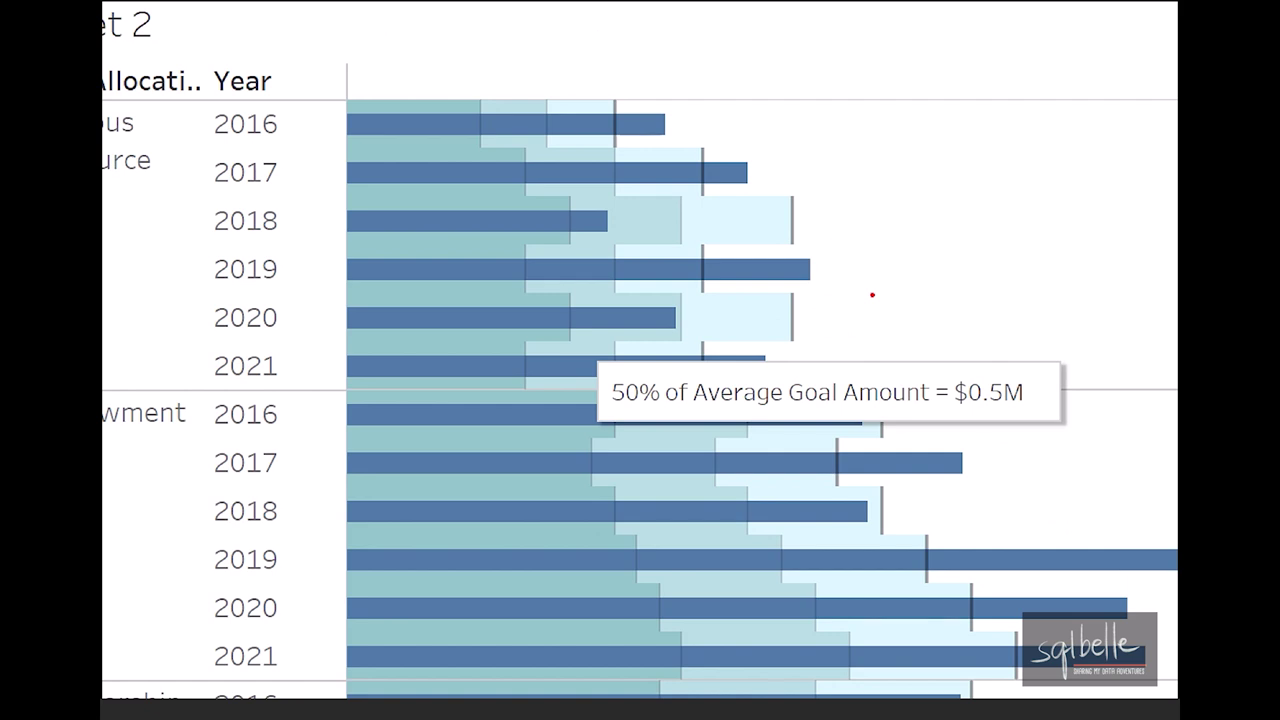
pyautogui.moveTo(596, 456)
pyautogui.mouseDown()
pyautogui.moveTo(671, 408)
pyautogui.moveTo(562, 440)
pyautogui.mouseUp()
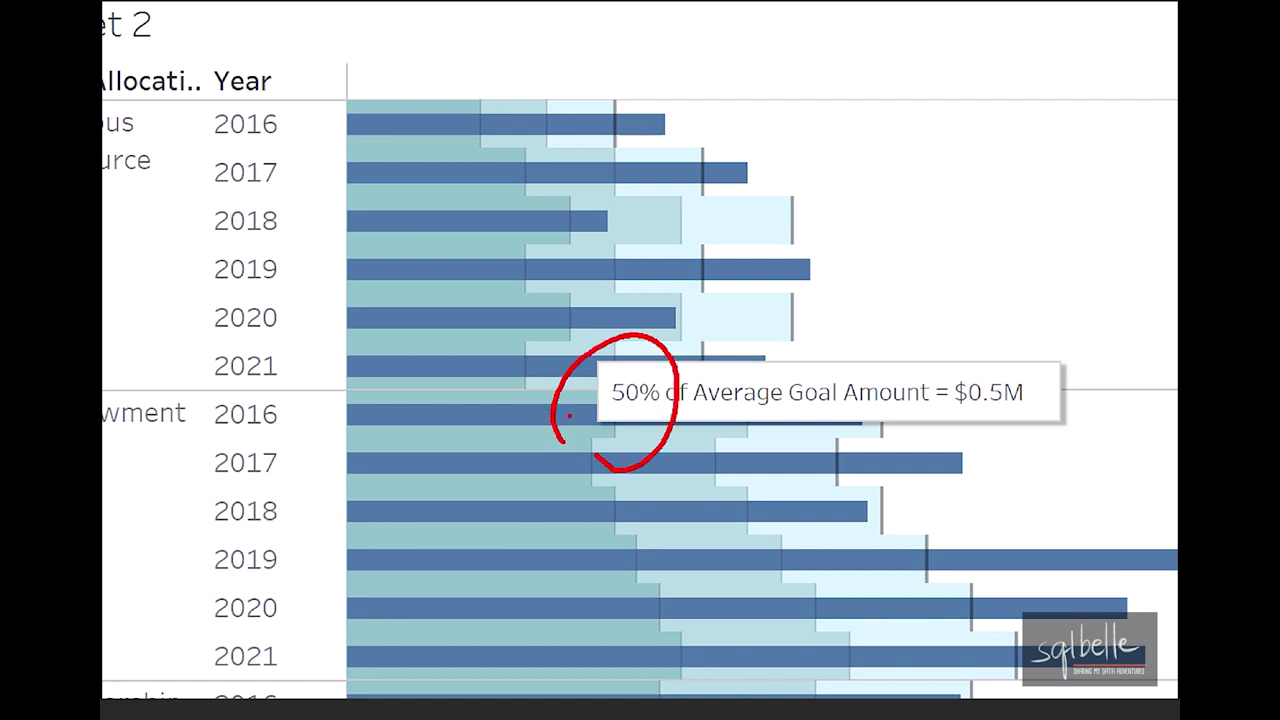
pyautogui.moveTo(632, 325)
pyautogui.mouseDown()
pyautogui.moveTo(788, 350)
pyautogui.moveTo(818, 338)
pyautogui.mouseUp()
pyautogui.moveTo(976, 316)
pyautogui.mouseDown()
pyautogui.moveTo(1082, 368)
pyautogui.moveTo(1096, 395)
pyautogui.mouseUp()
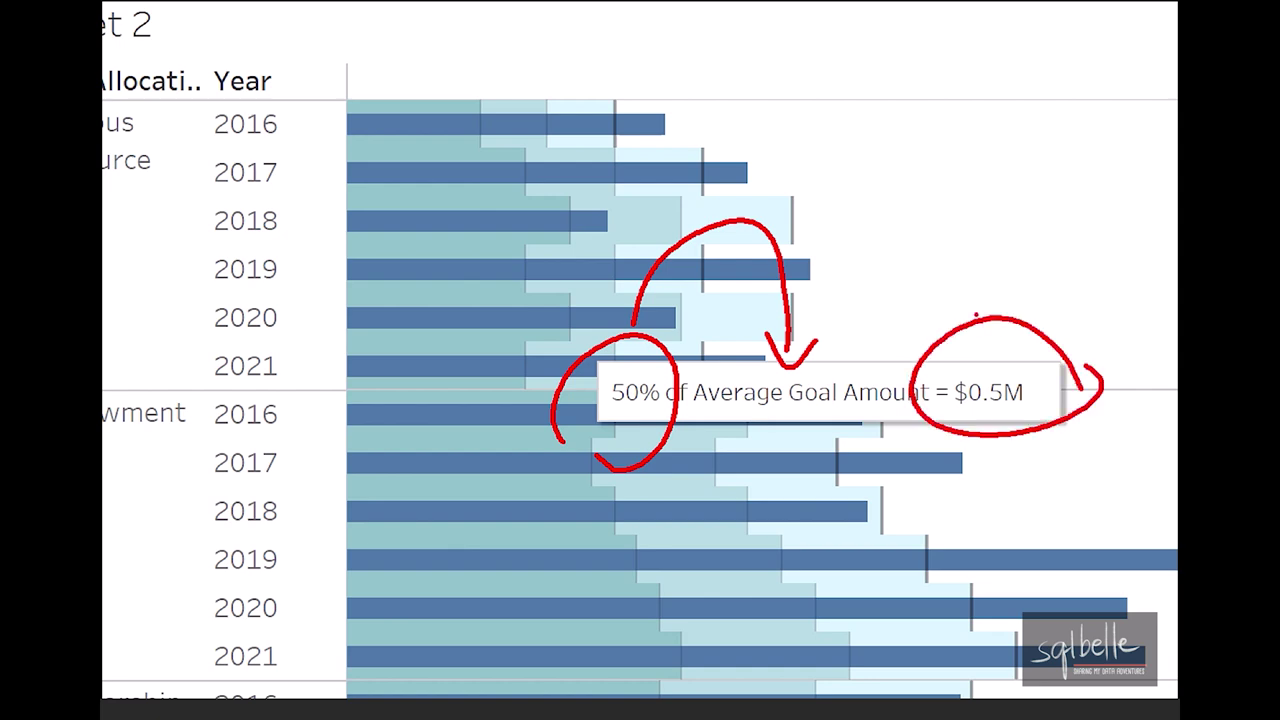
pyautogui.press('Escape')
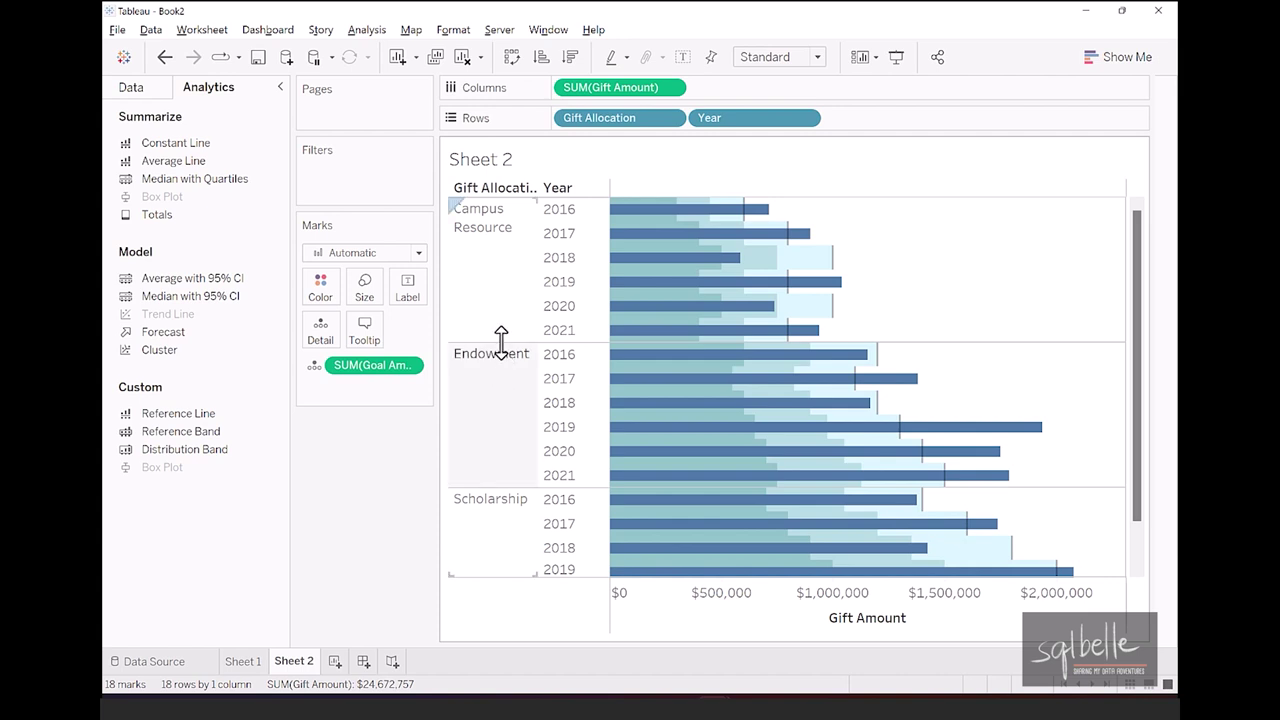
pyautogui.moveTo(500, 342); pyautogui.dragTo(506, 324)
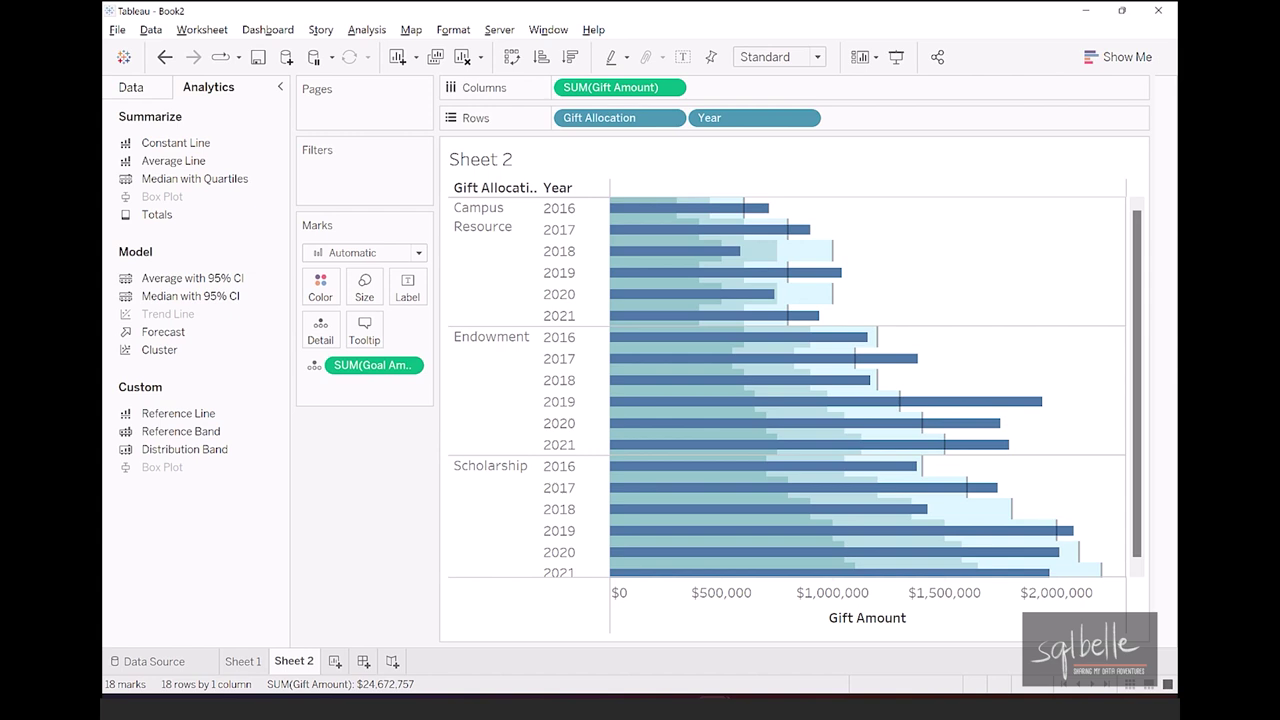
# Create a new calculated field named Met Goal.
pyautogui.click(144, 90)
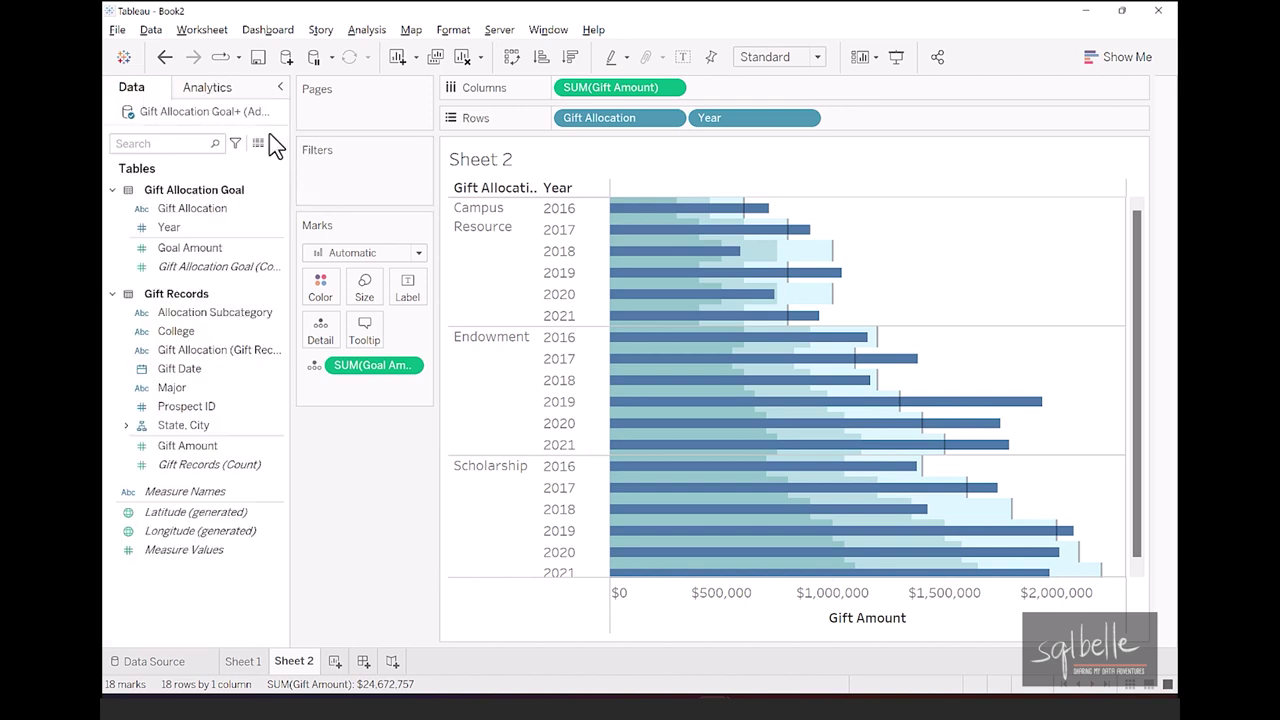
pyautogui.moveTo(289, 126); pyautogui.dragTo(307, 126)
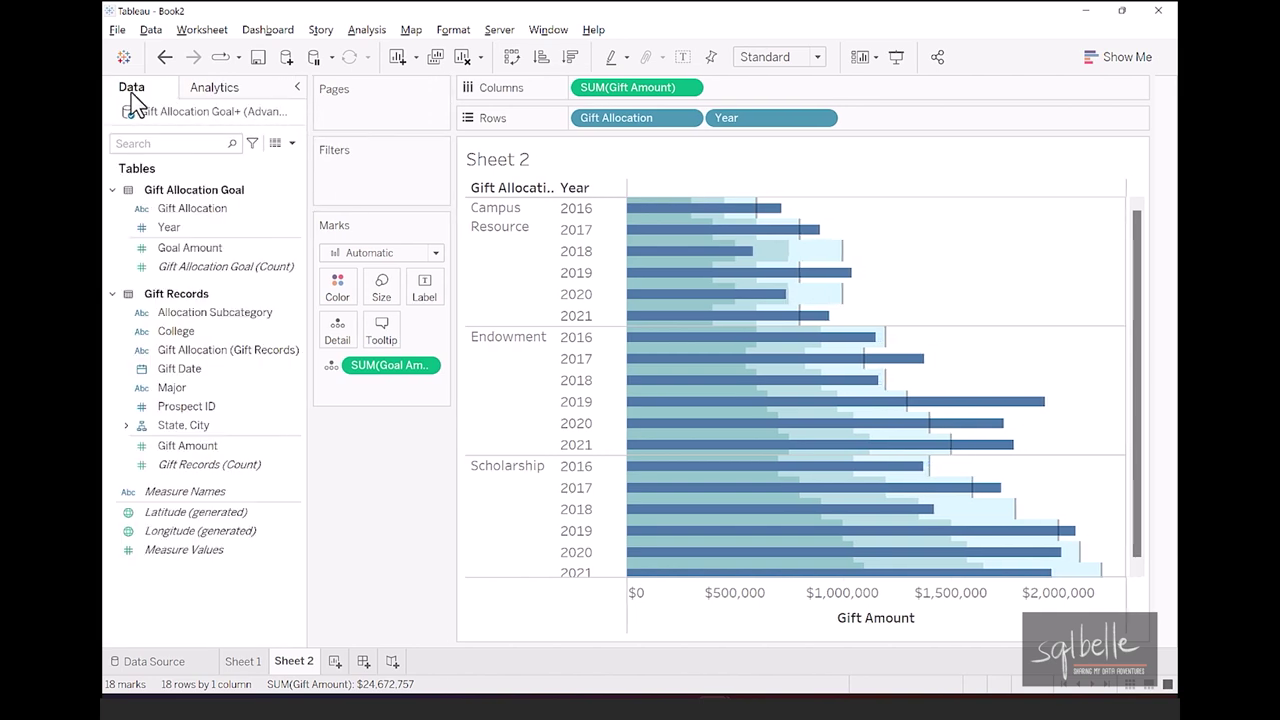
pyautogui.click(292, 143)
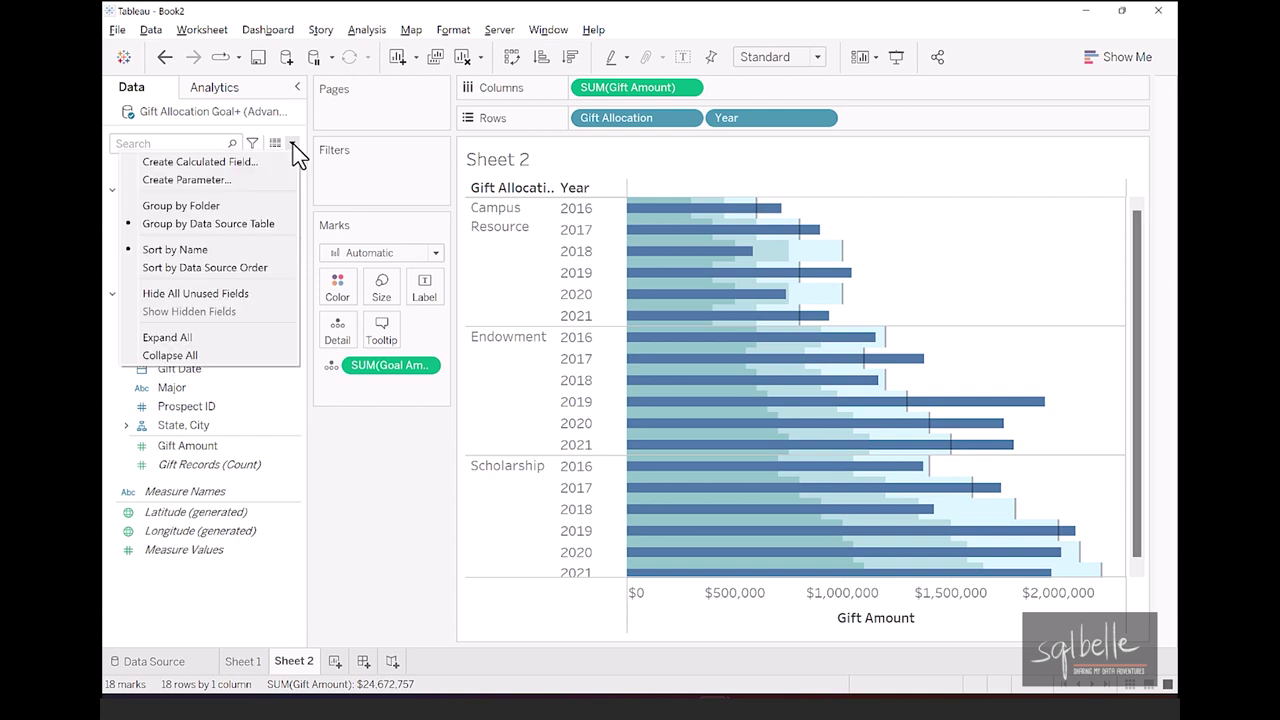
pyautogui.click(252, 162)
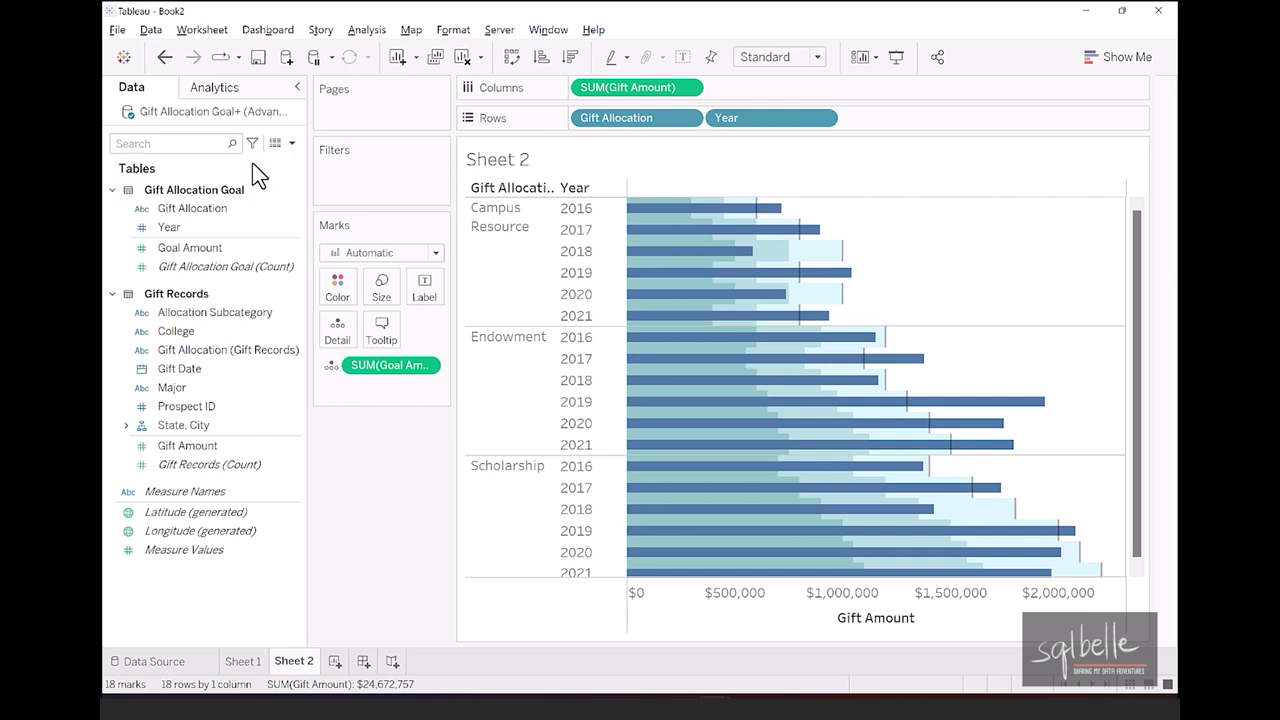
pyautogui.write('Met Goal')
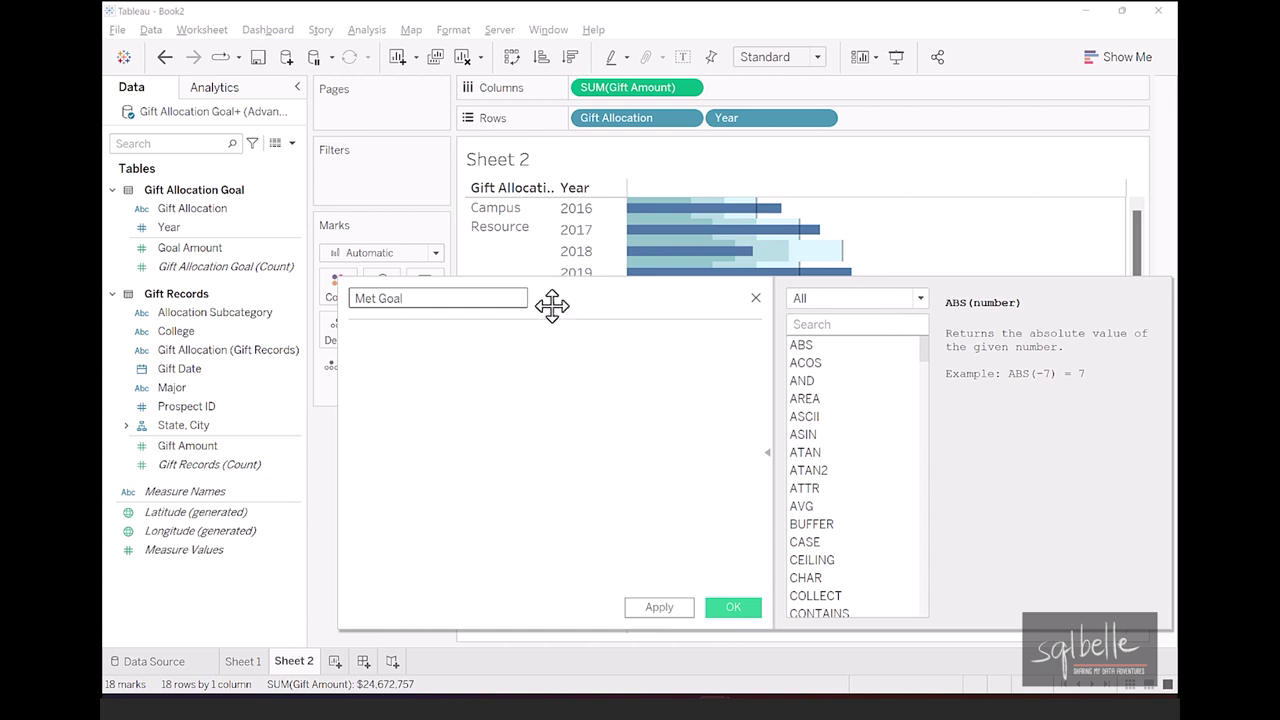
pyautogui.moveTo(551, 306); pyautogui.dragTo(721, 292)
# Enter IF SUM([Gift Amount])>=SUM([Goal Amount]) THEN "Met Goal" ELSE "Did not meet goal" END.
pyautogui.click(683, 380)
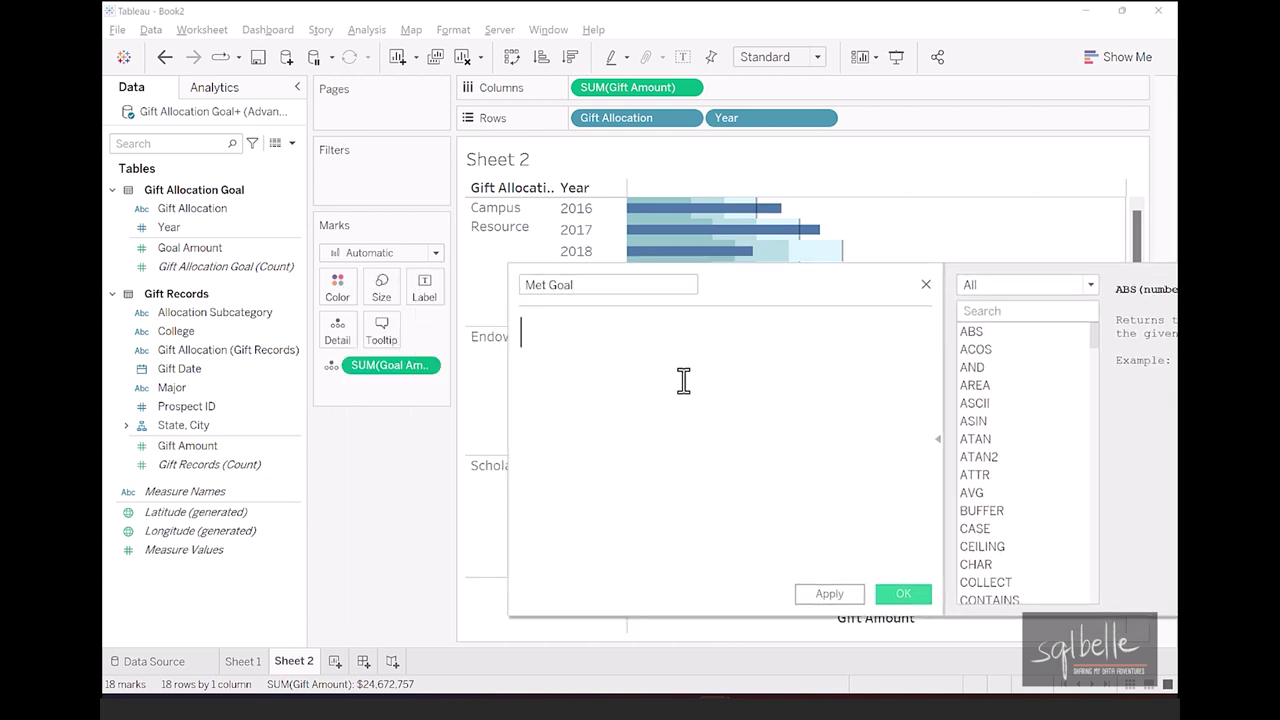
pyautogui.write('IF')
pyautogui.moveTo(625, 87); pyautogui.dragTo(593, 354)
pyautogui.write('>')
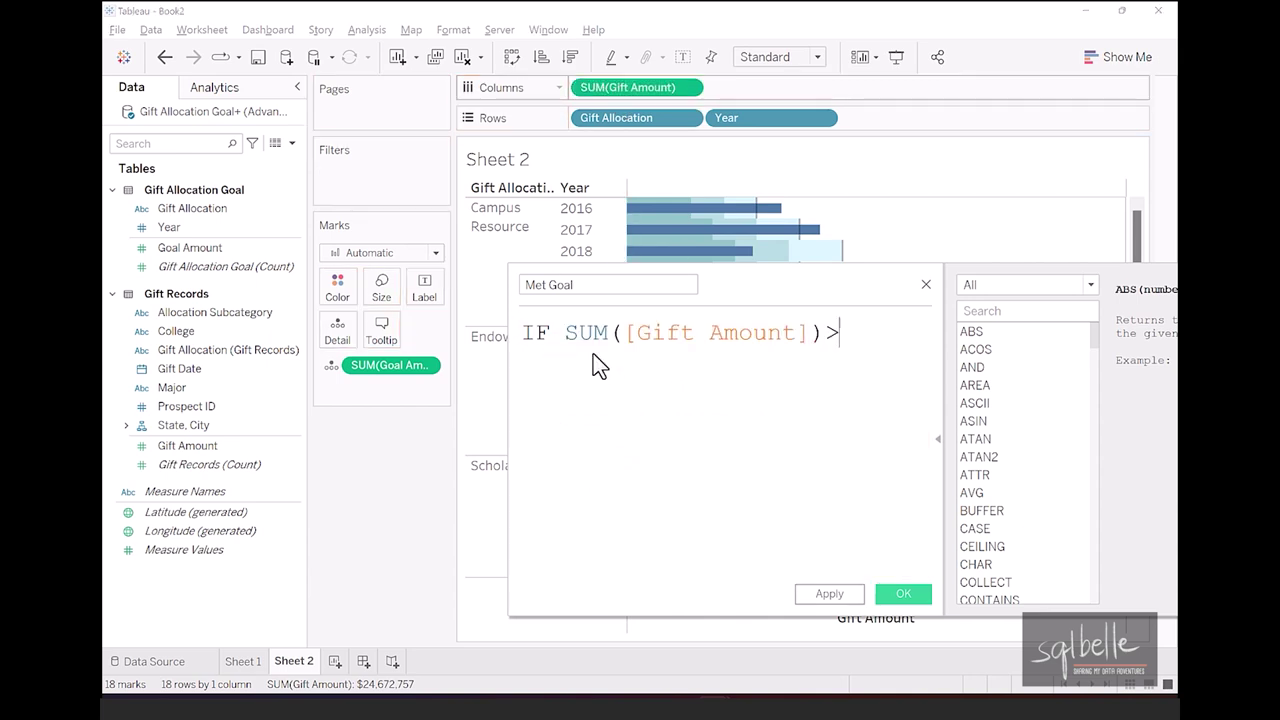
pyautogui.moveTo(509, 397); pyautogui.dragTo(413, 404)
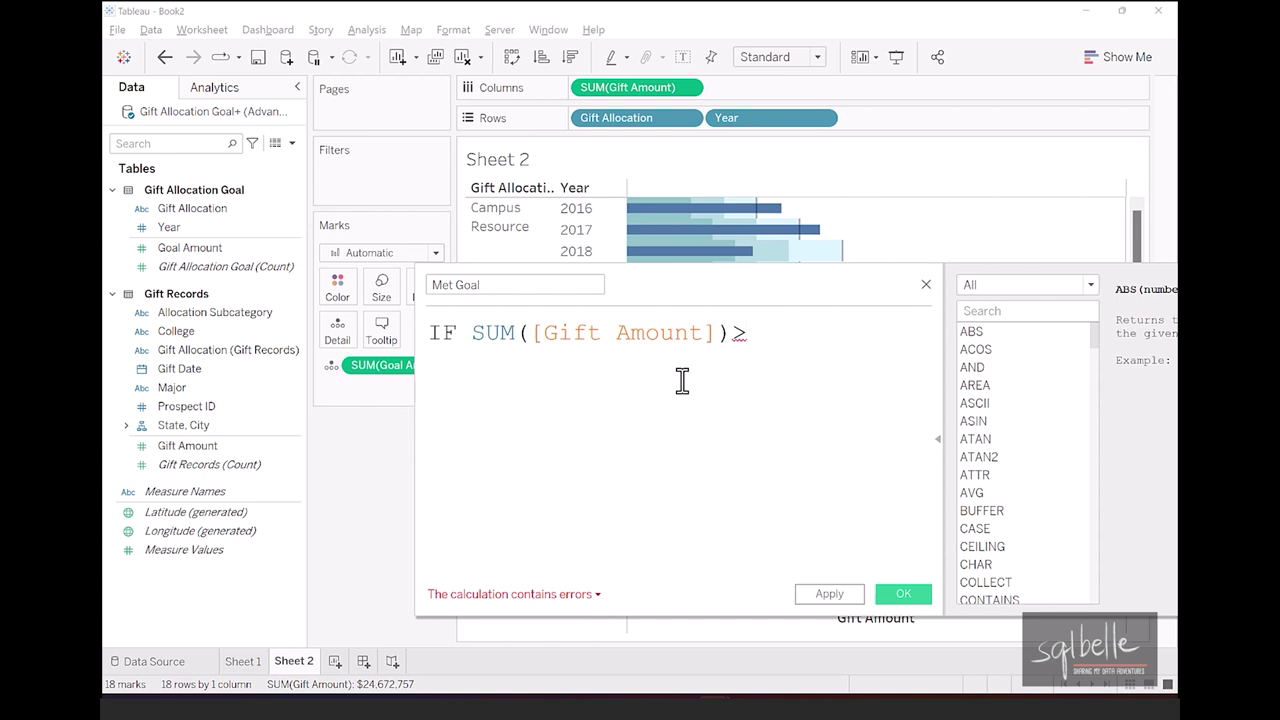
pyautogui.write('=')
pyautogui.moveTo(367, 366); pyautogui.dragTo(822, 348)
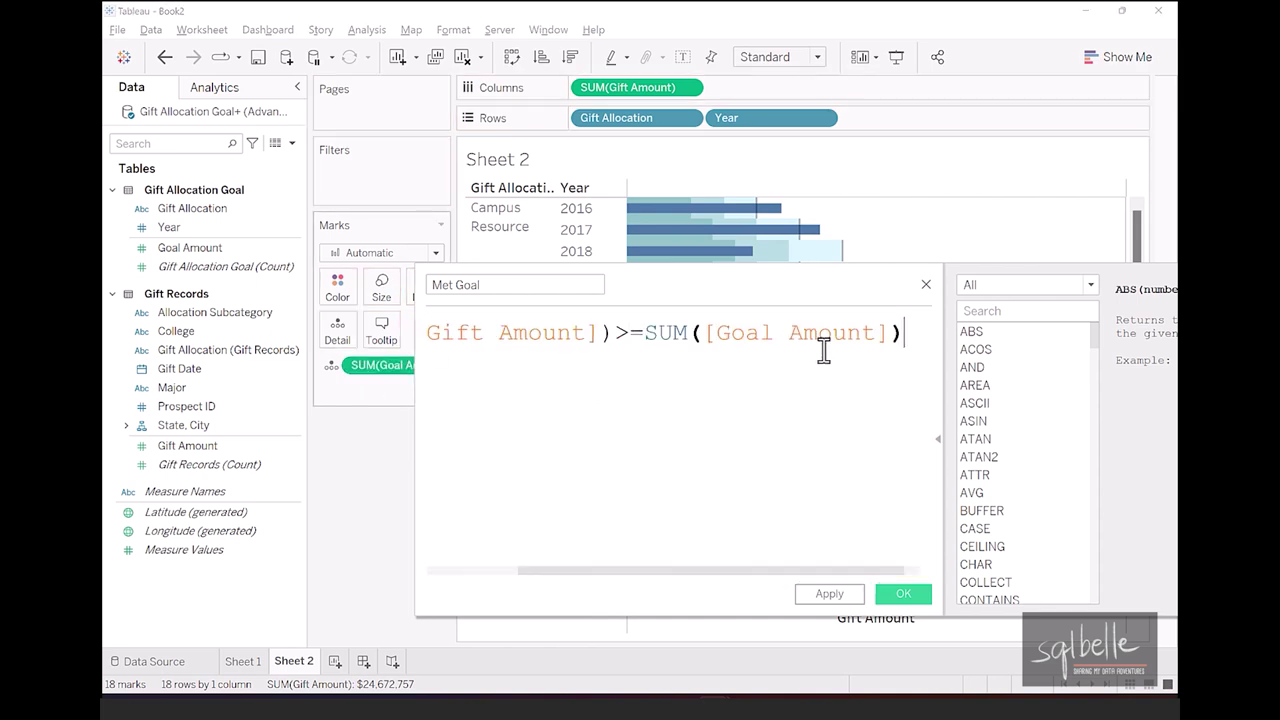
pyautogui.press('Return')
pyautogui.write('THEN "')
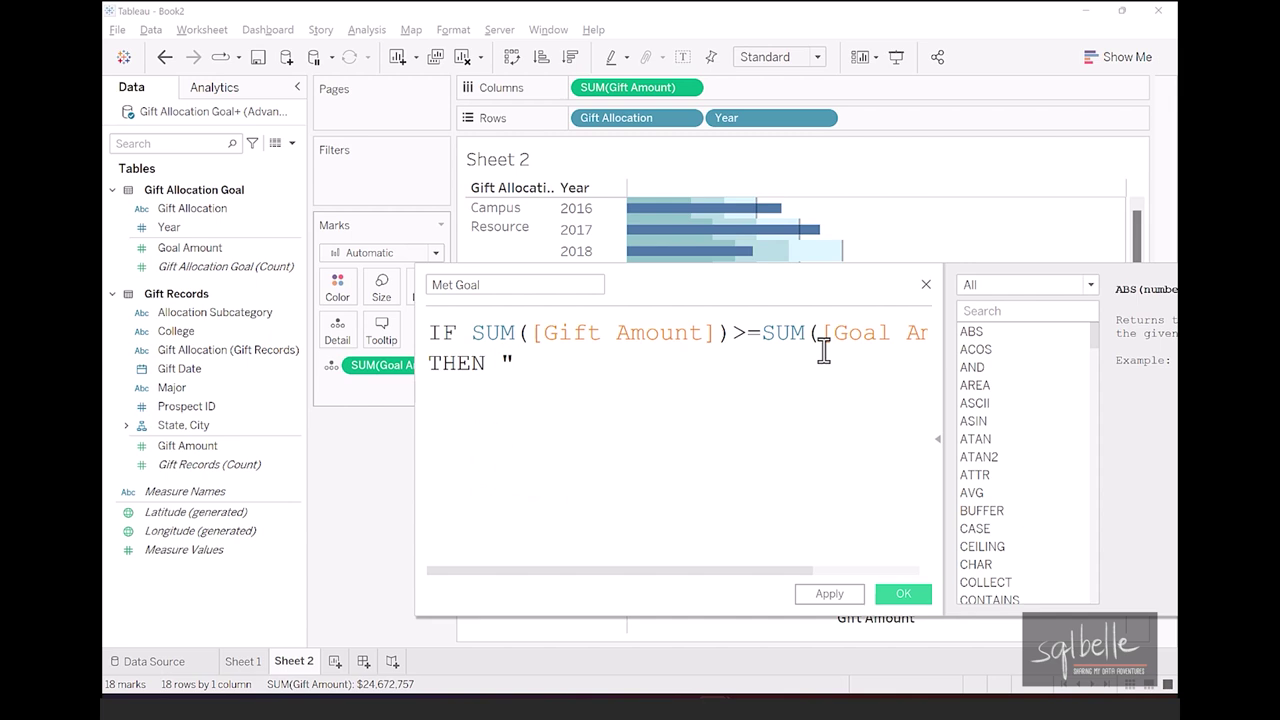
pyautogui.write('Met Goal"')
pyautogui.press('Return')
pyautogui.write('O')
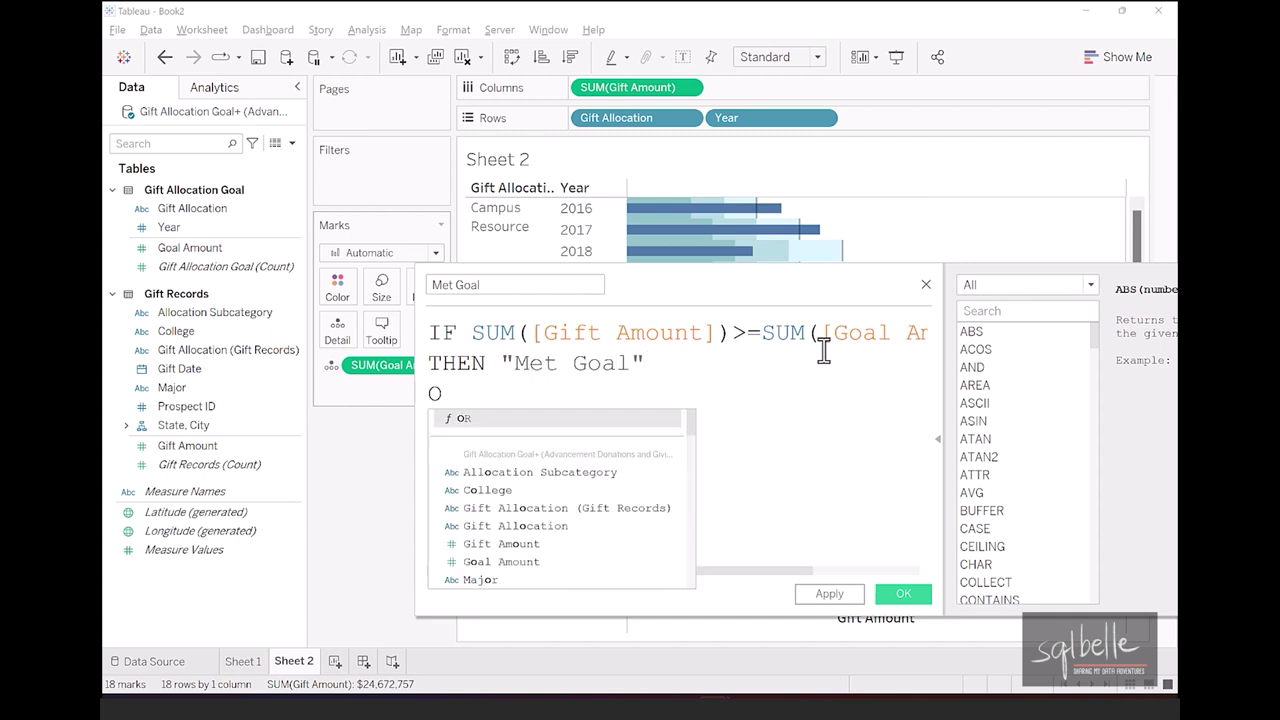
pyautogui.press('BackSpace')
pyautogui.write('ELSE "Did ')
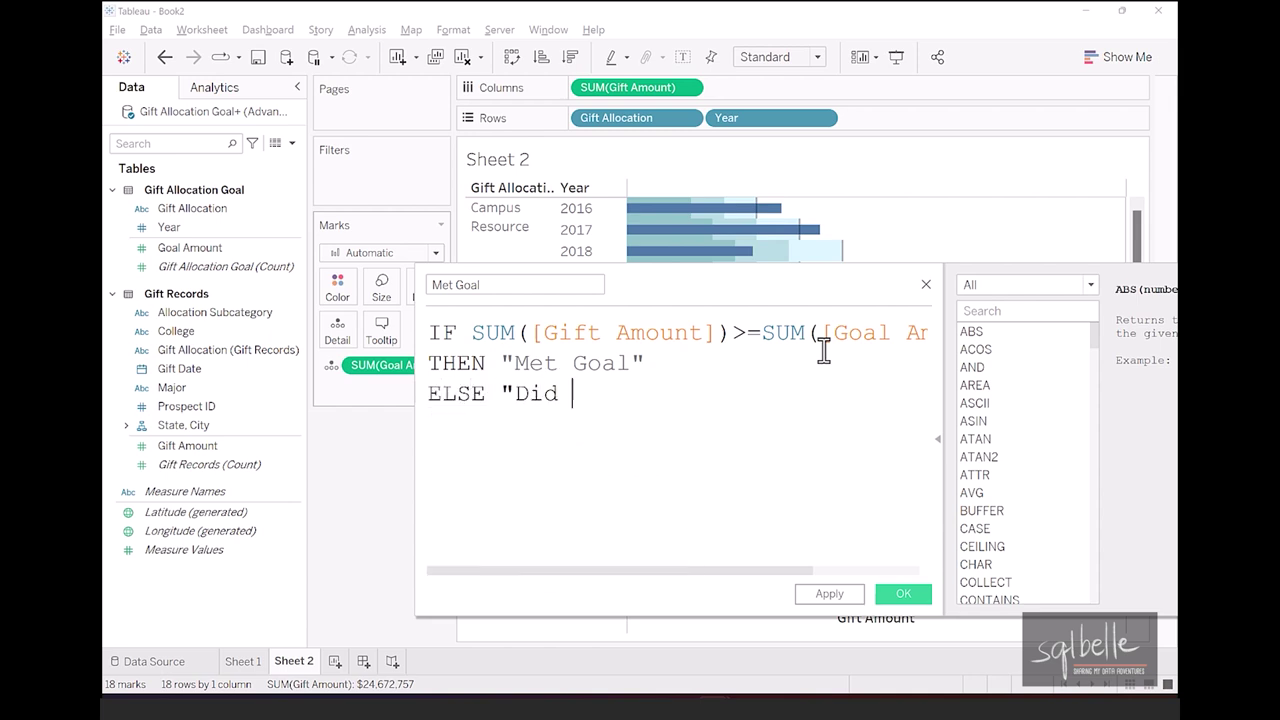
pyautogui.write('not meet goal')
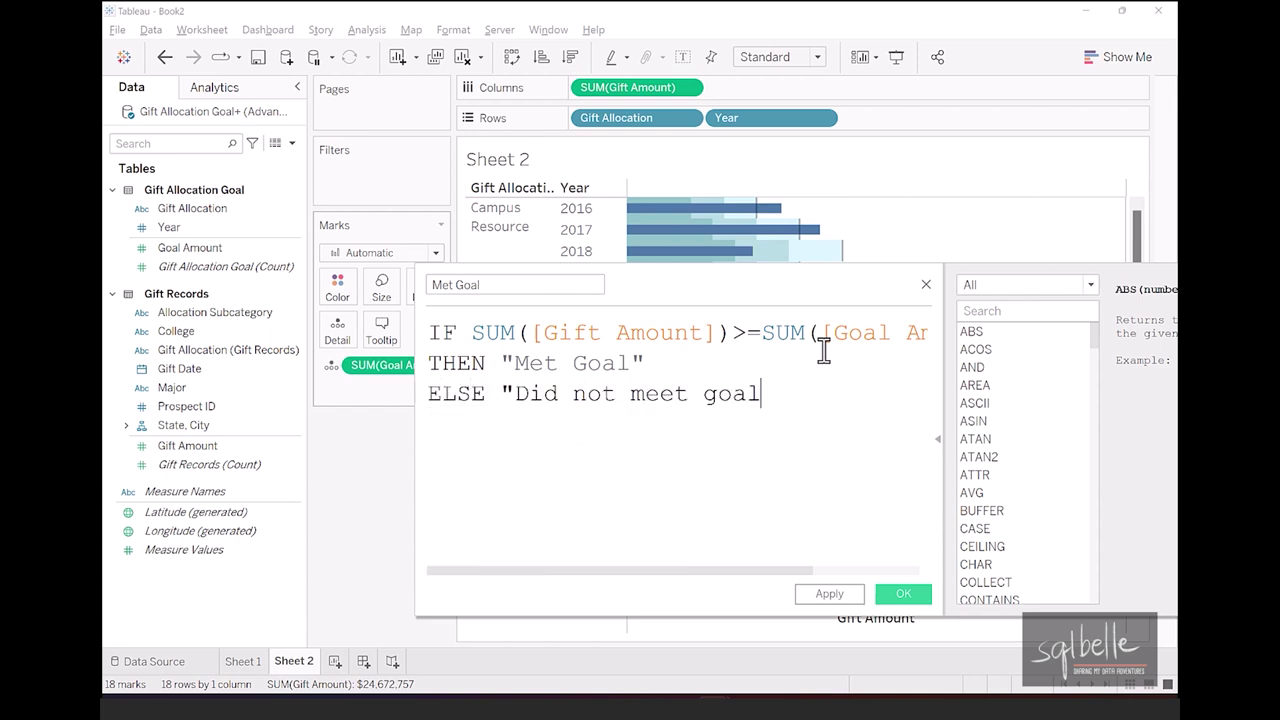
pyautogui.write('"')
pyautogui.press('Return')
pyautogui.write('END')
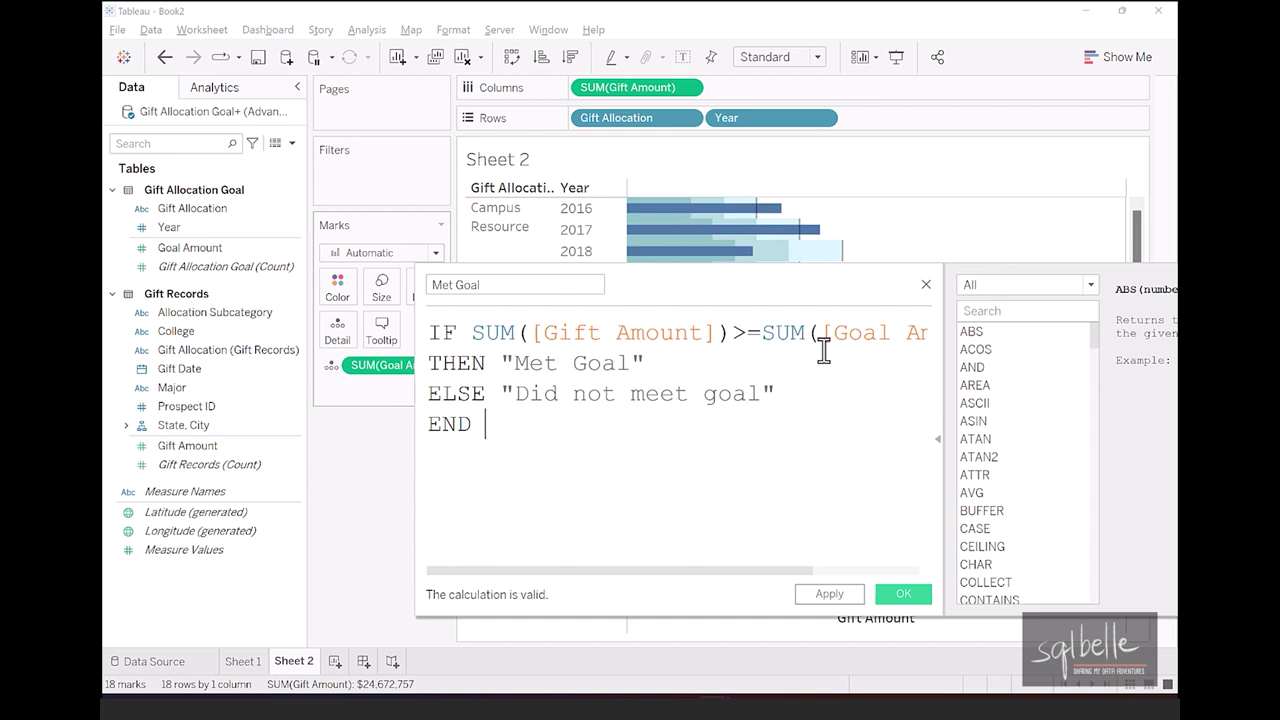
# Save the Met Goal calculation, colour the gift bars by it, and make met goals dark grey (Seattle Grays).
pyautogui.click(903, 596)
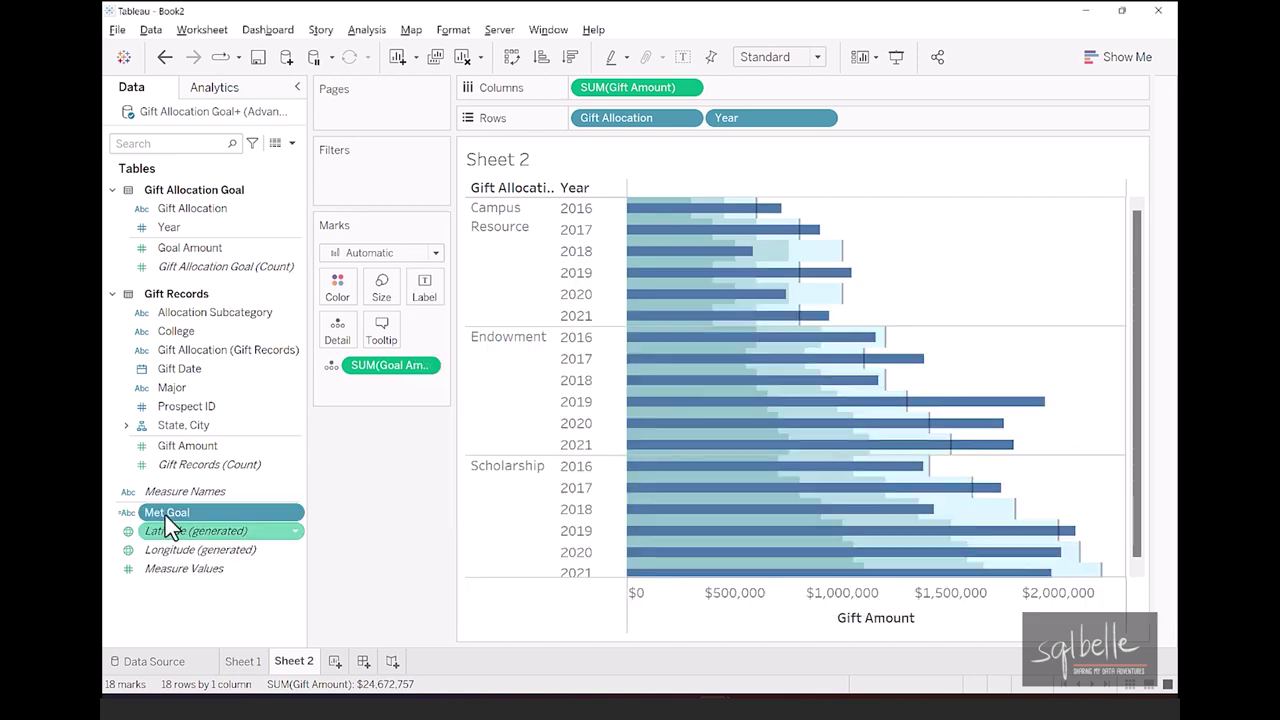
pyautogui.moveTo(170, 515); pyautogui.dragTo(342, 299)
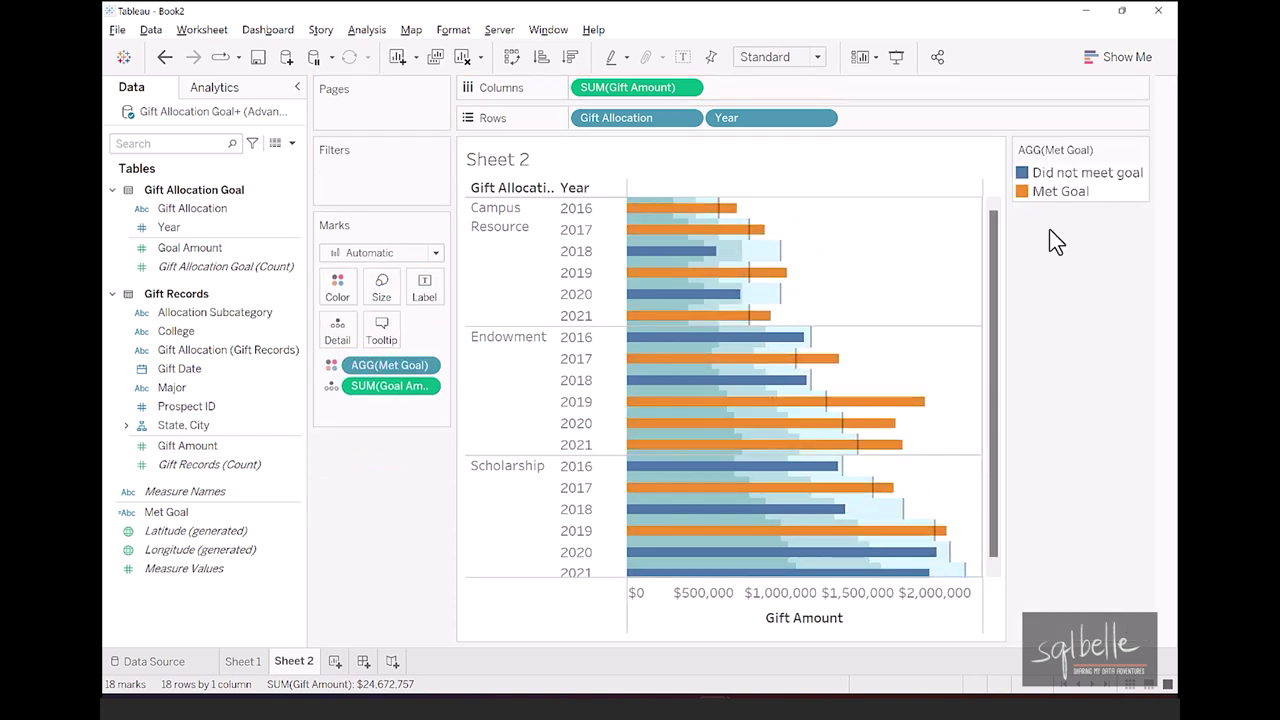
pyautogui.doubleClick(1022, 193)
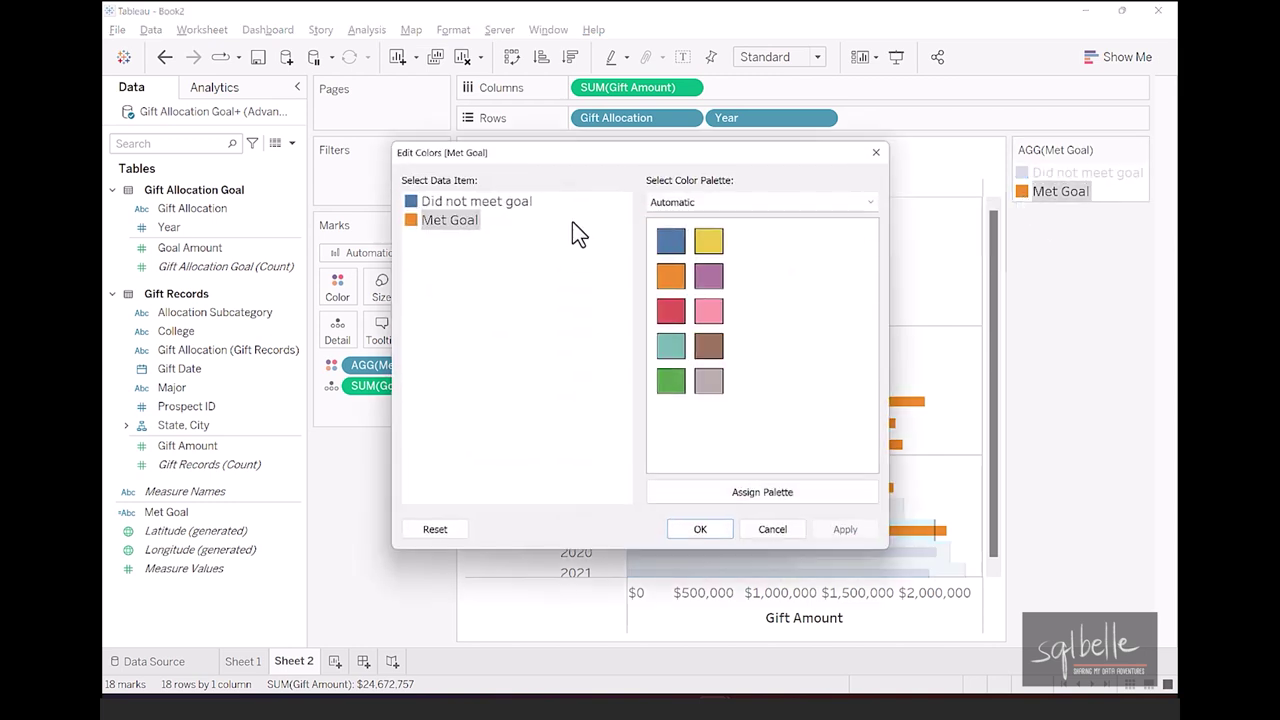
pyautogui.click(714, 202)
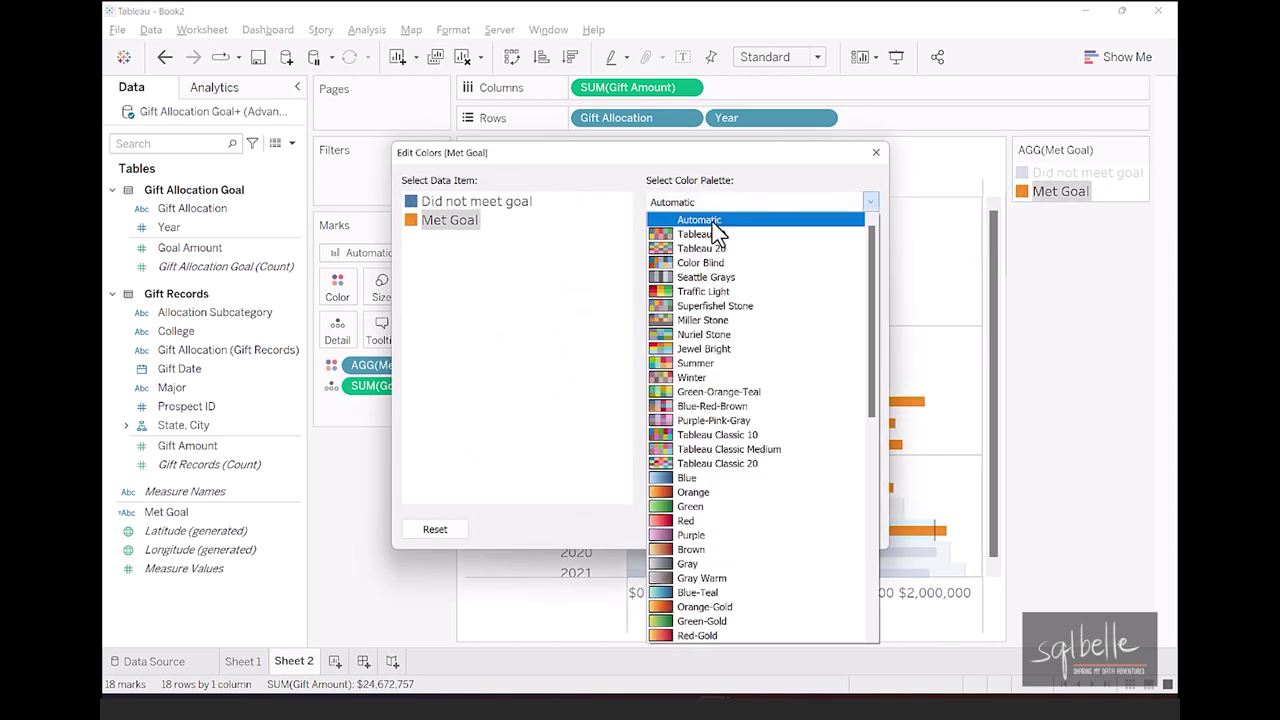
pyautogui.click(707, 279)
pyautogui.click(671, 312)
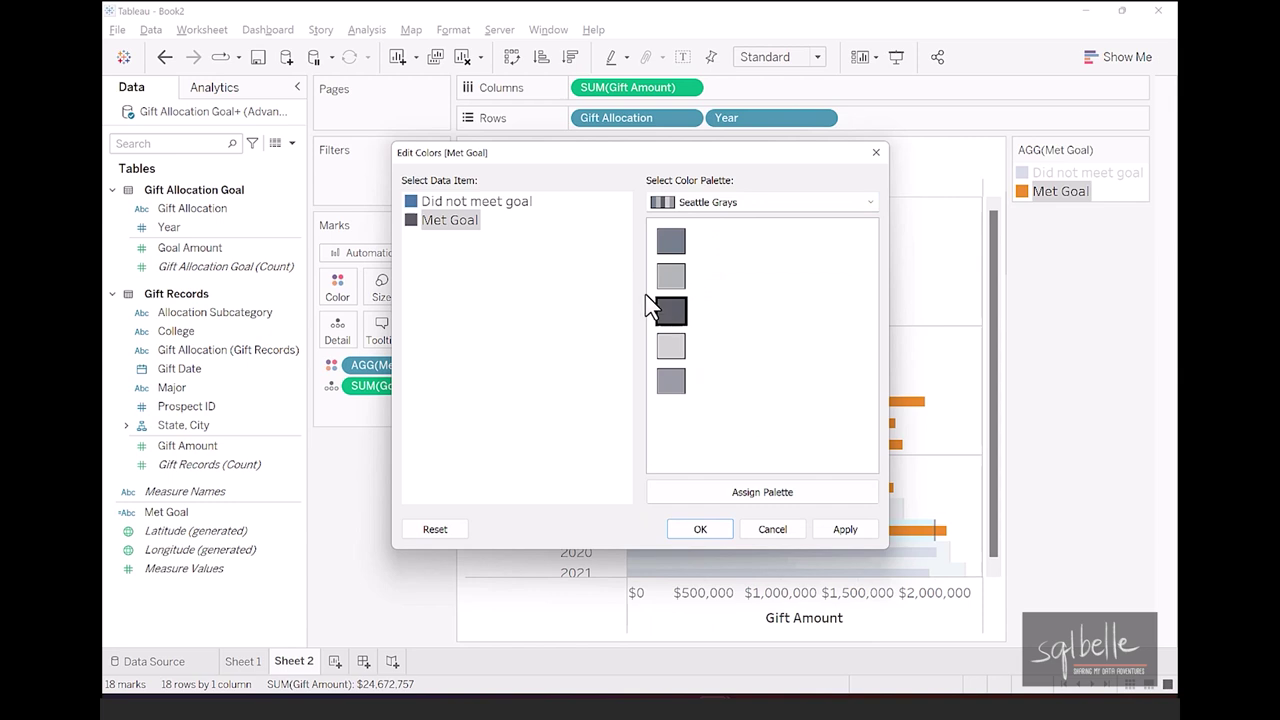
# Make 'Did not meet goal' dark orange from the Color Blind palette and apply the colours.
pyautogui.click(469, 201)
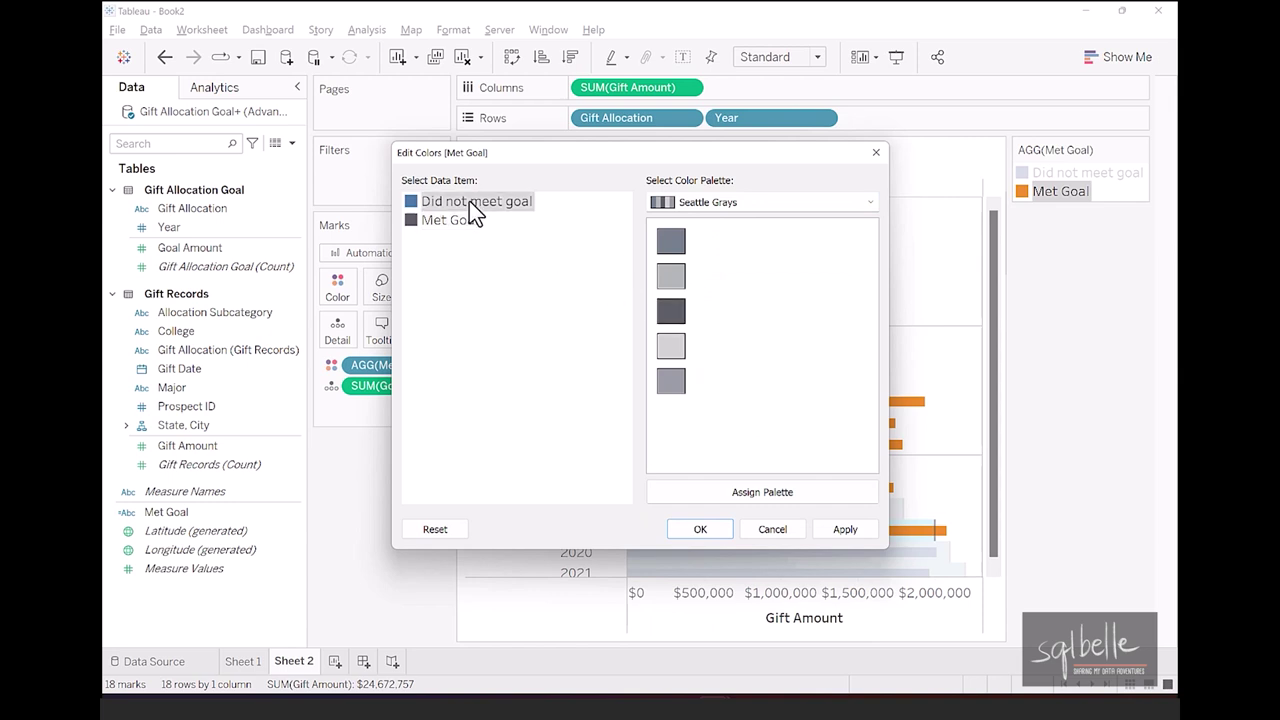
pyautogui.click(684, 204)
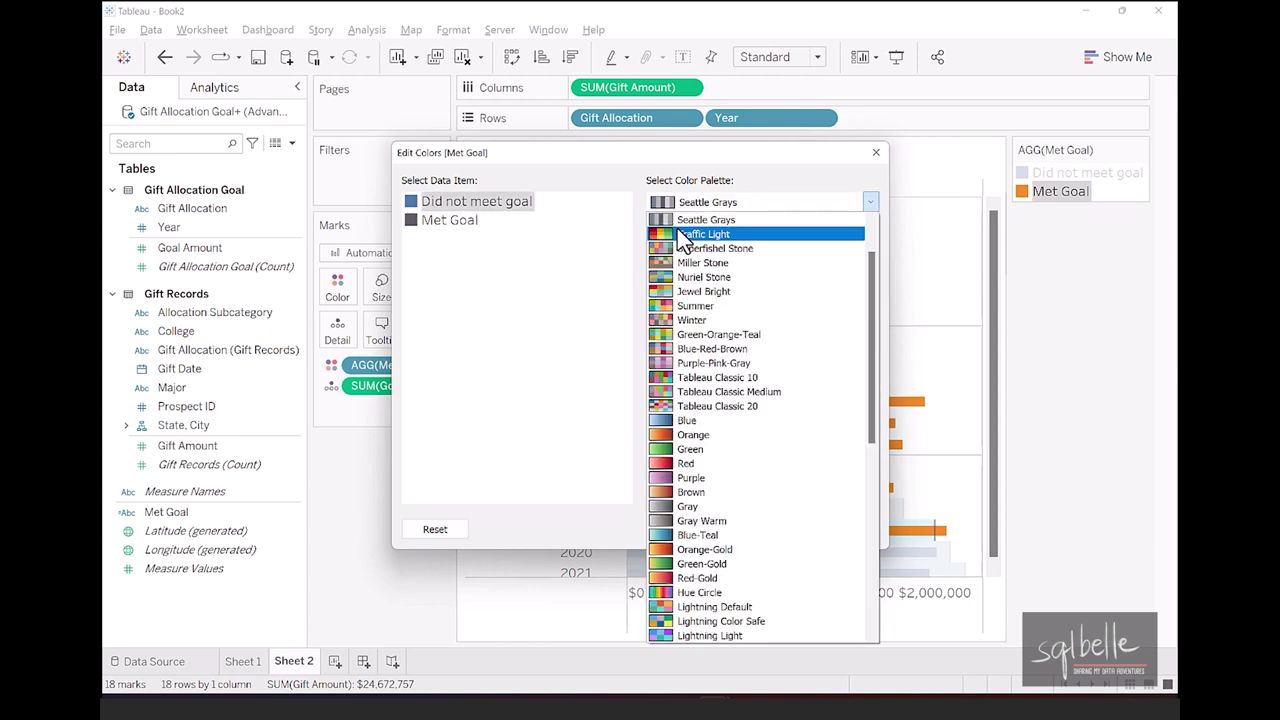
pyautogui.scroll(2, 790, 365)
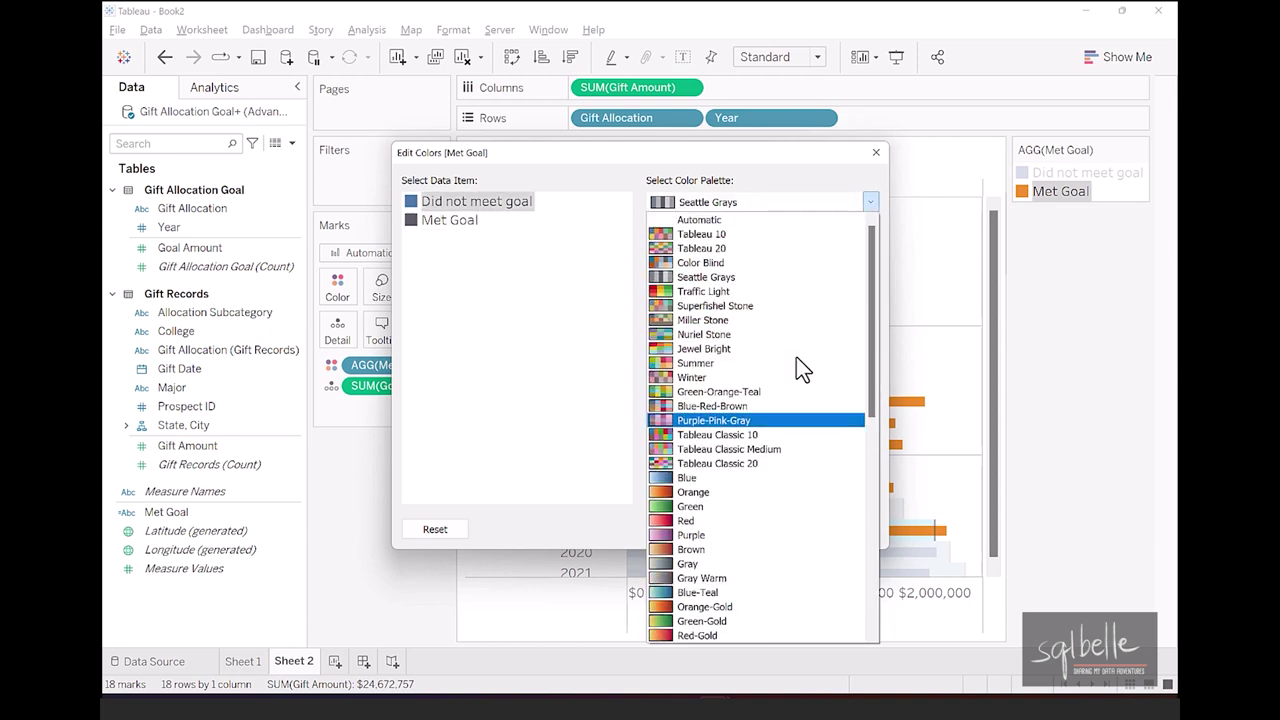
pyautogui.click(736, 263)
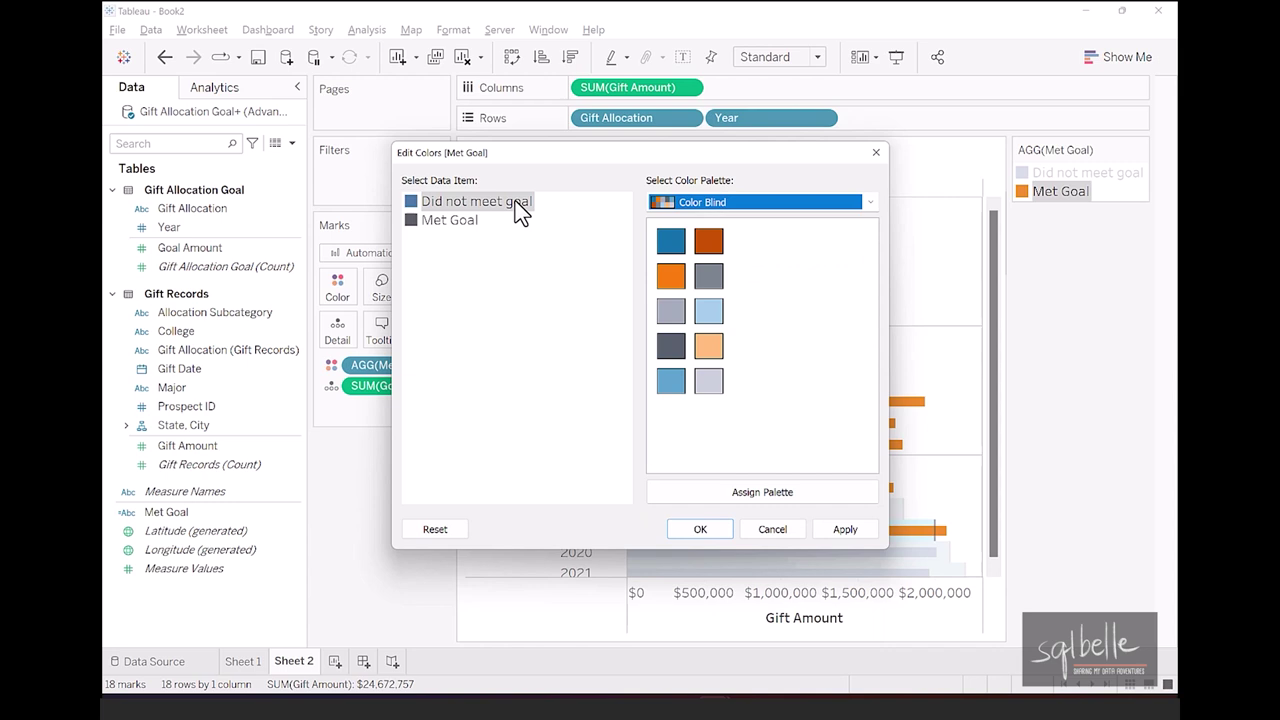
pyautogui.click(721, 242)
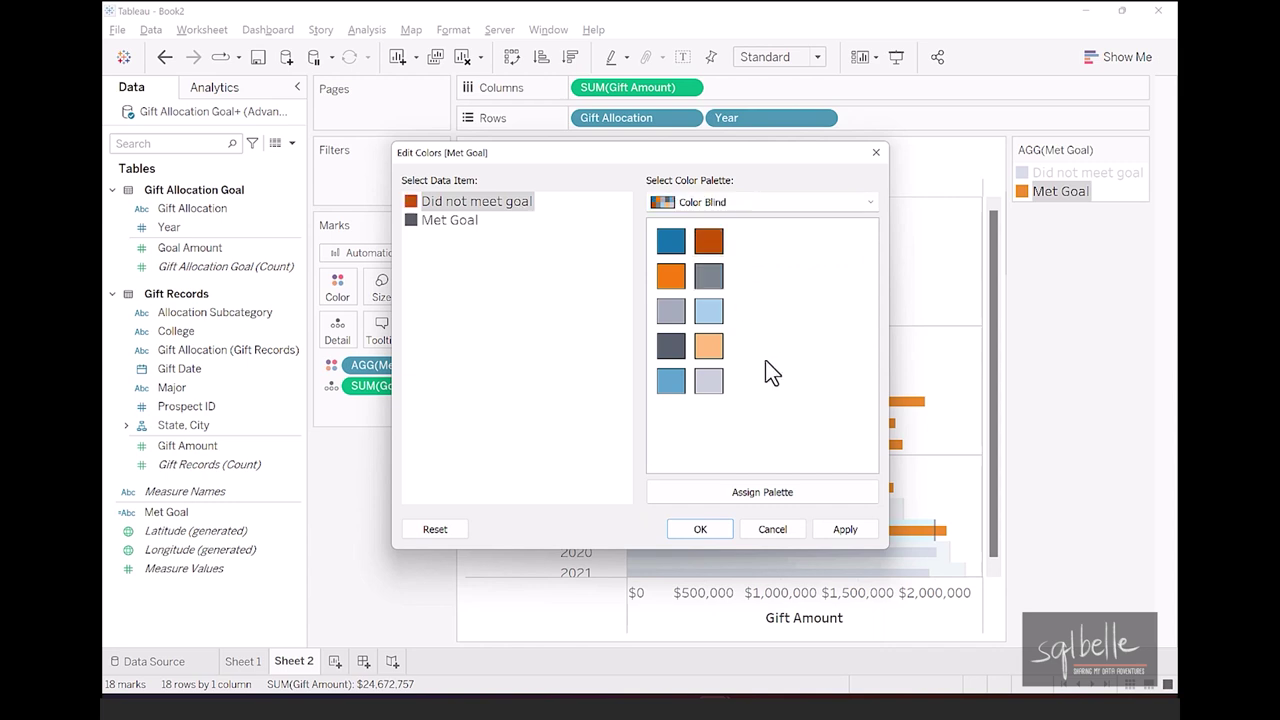
pyautogui.click(701, 531)
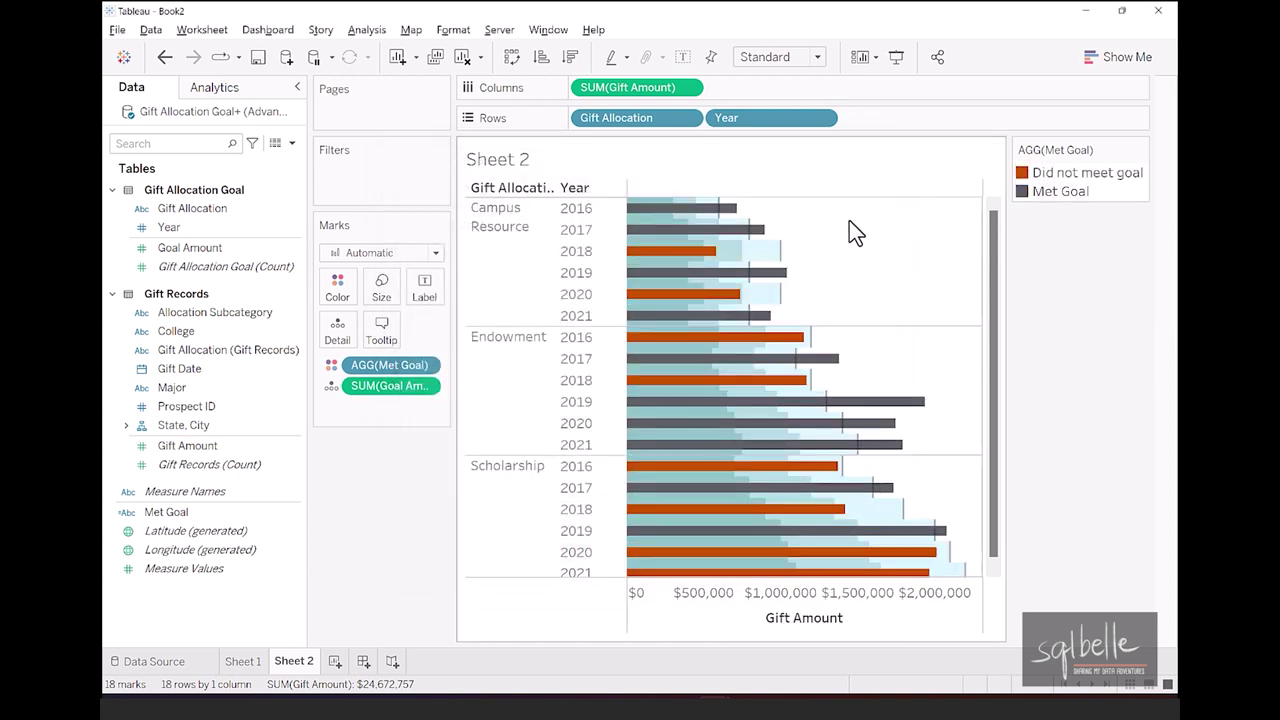
# Show Gift Allocation and Year filters, then uncheck 2016 and 2017 in the Year filter.
pyautogui.click(689, 119)
pyautogui.click(645, 163)
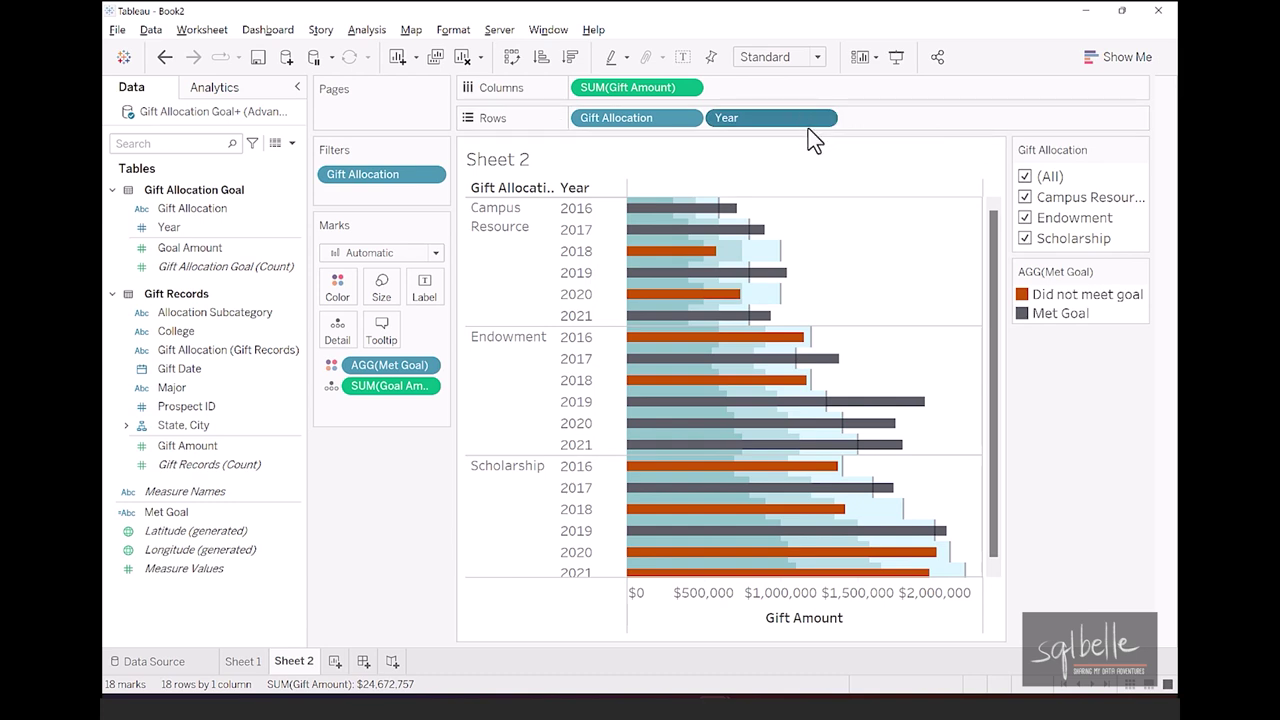
pyautogui.click(778, 165)
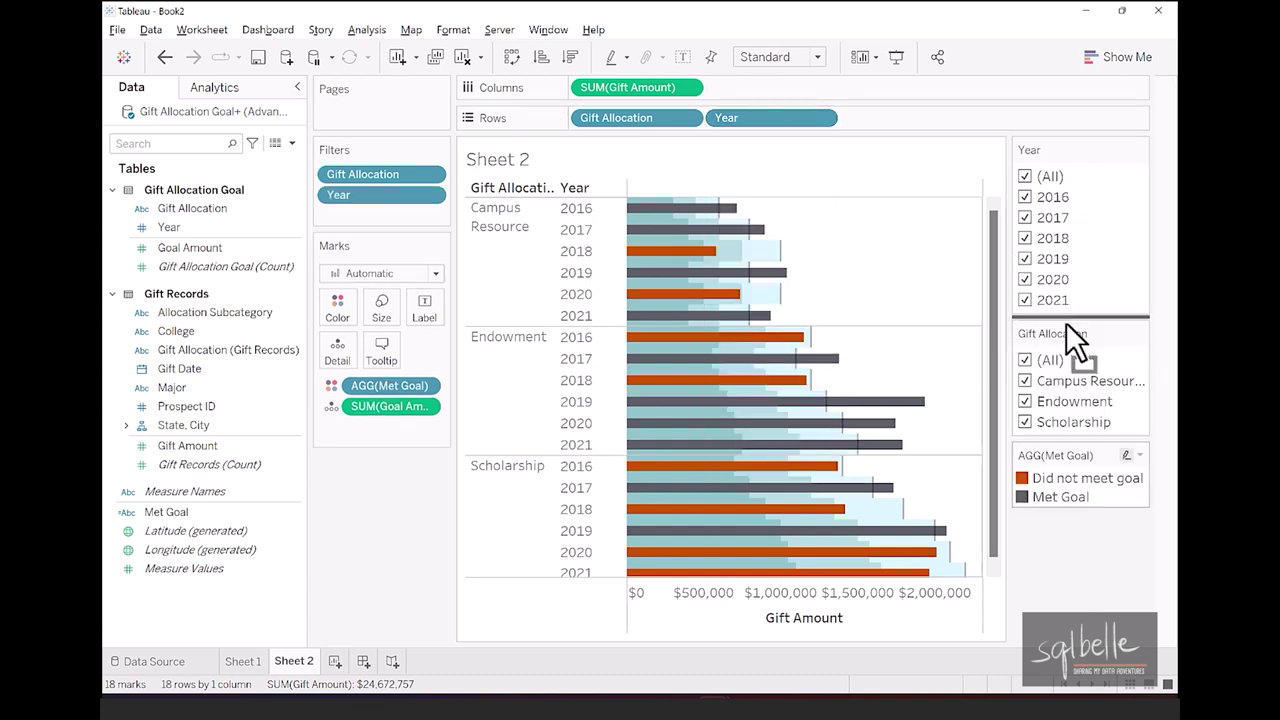
pyautogui.click(1040, 200)
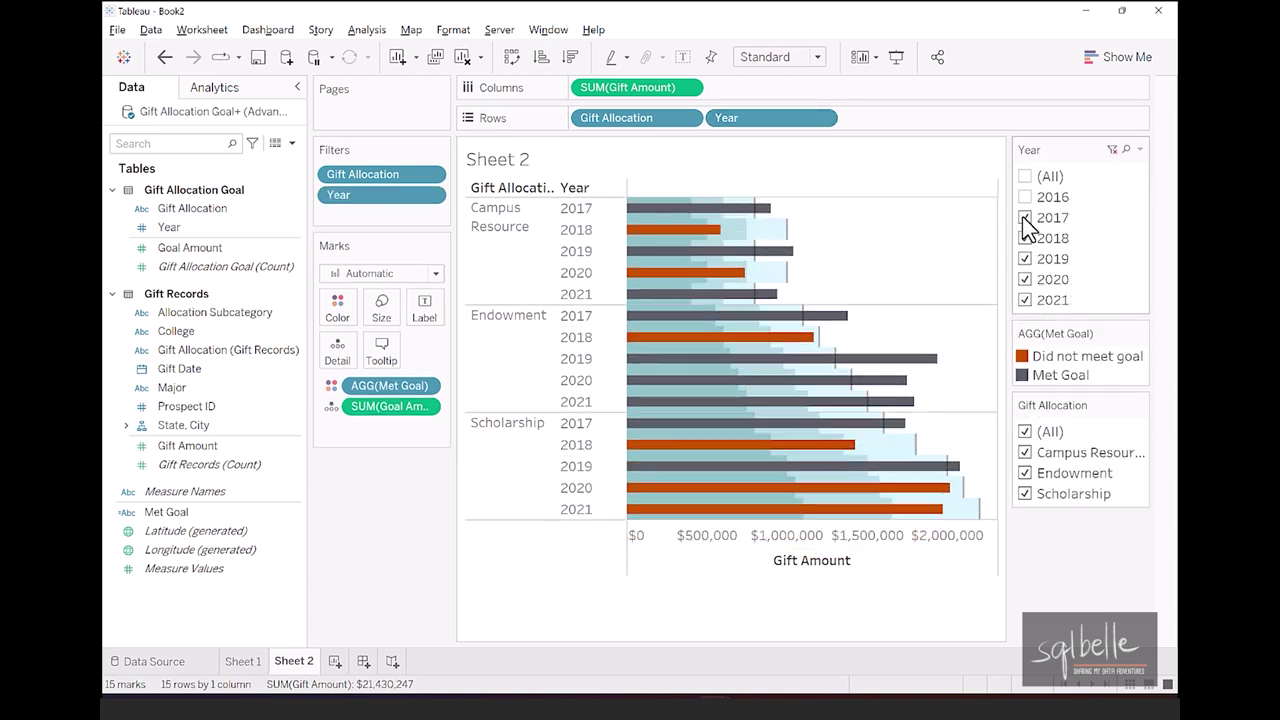
pyautogui.click(1030, 219)
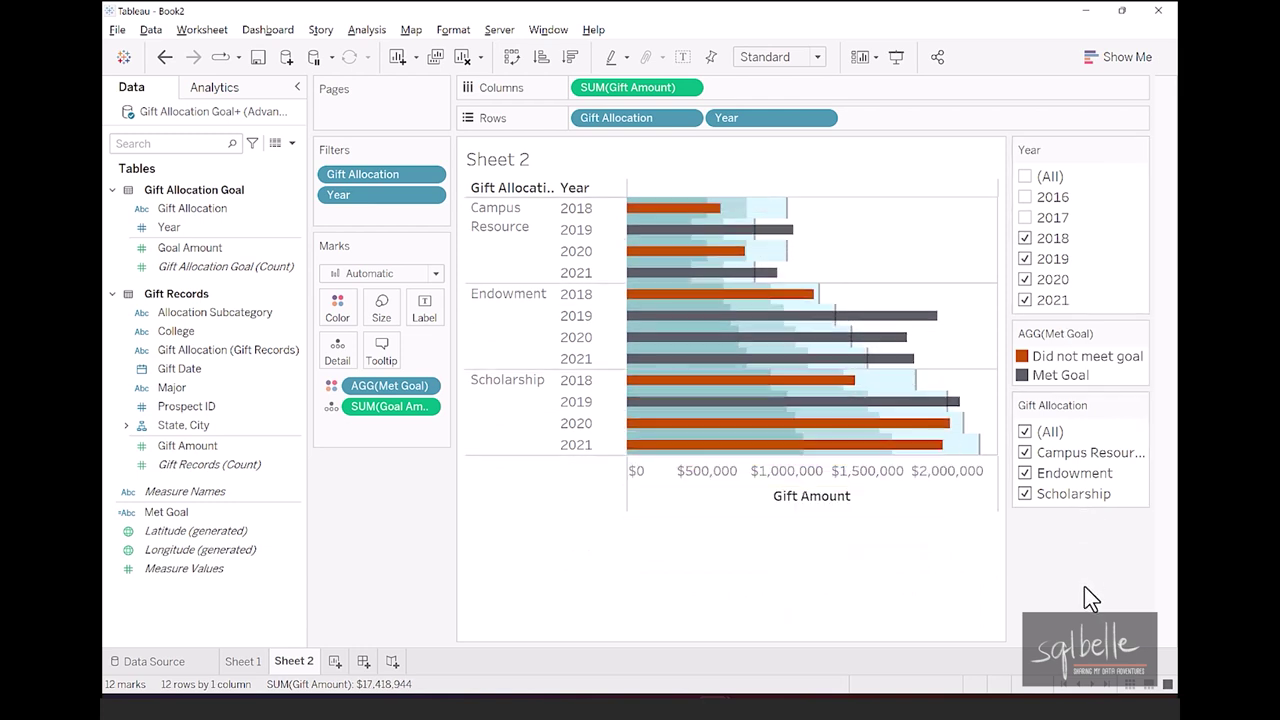